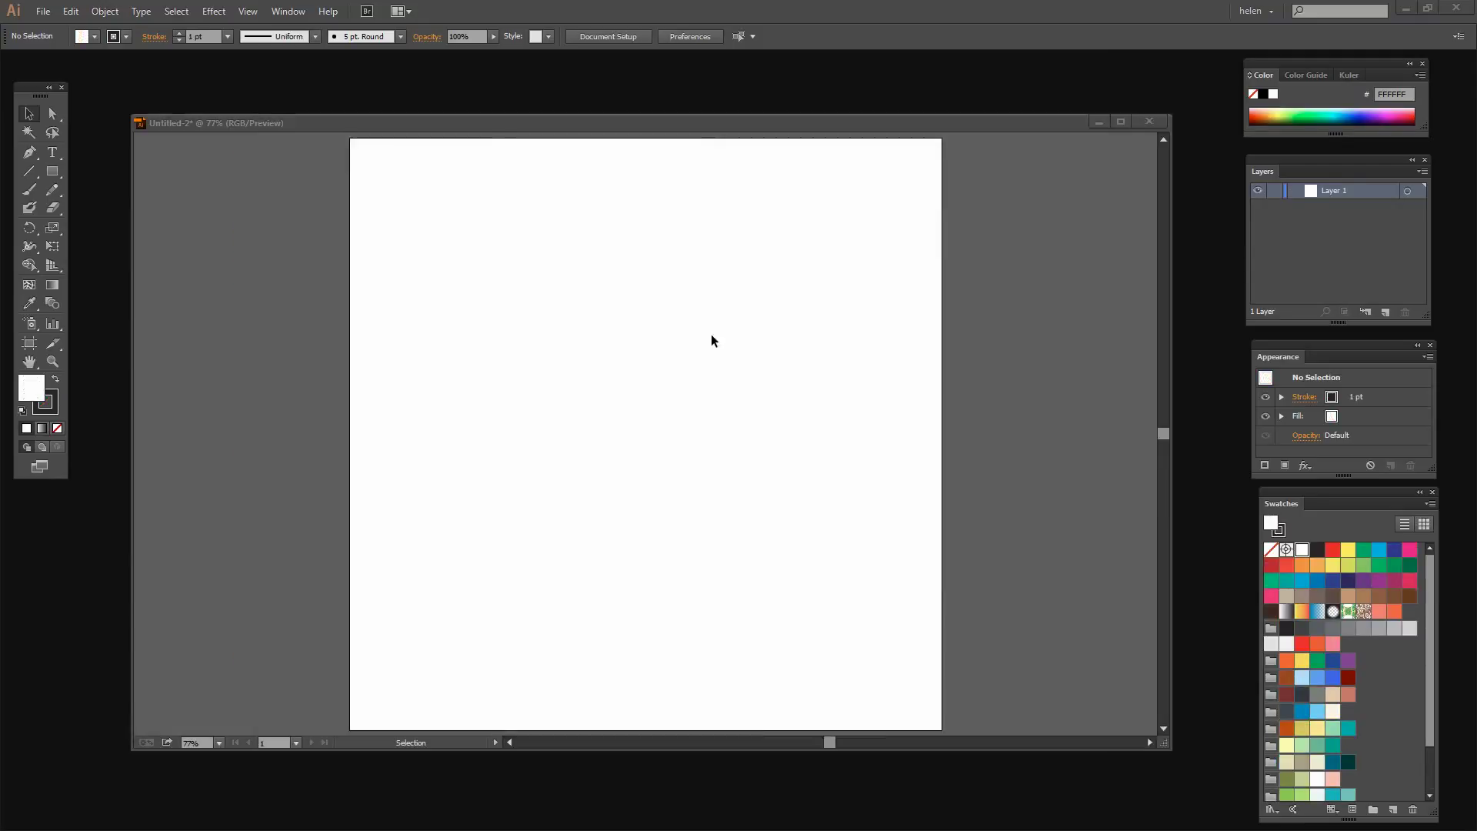
Drag the Untitled-2 document window's top edge upward to make it taller
drag(471, 114, 424, 72)
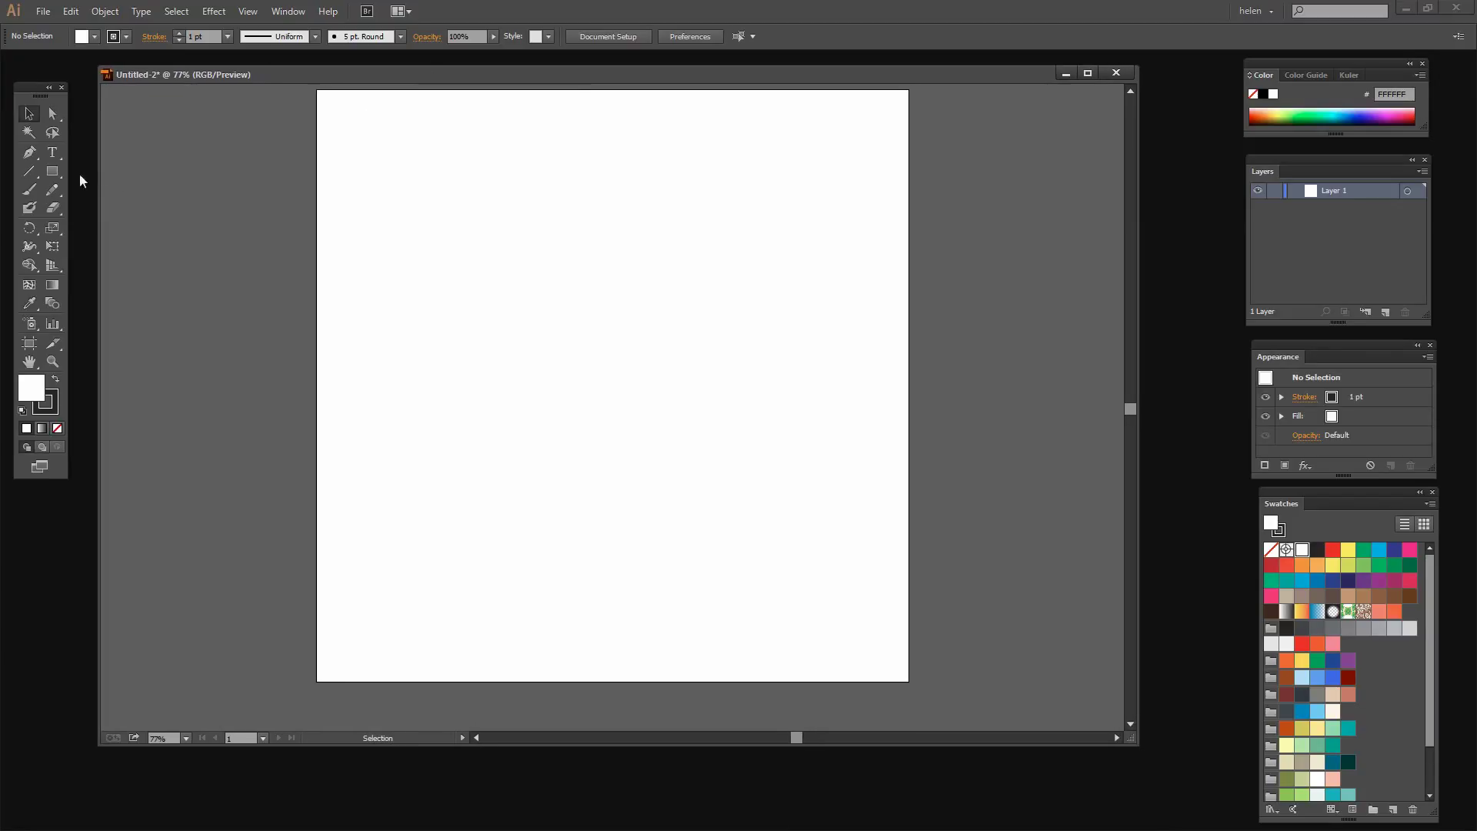
Pick the Ellipse tool with the fill set to None and the stroke set to red
click(53, 170)
drag(54, 173, 98, 204)
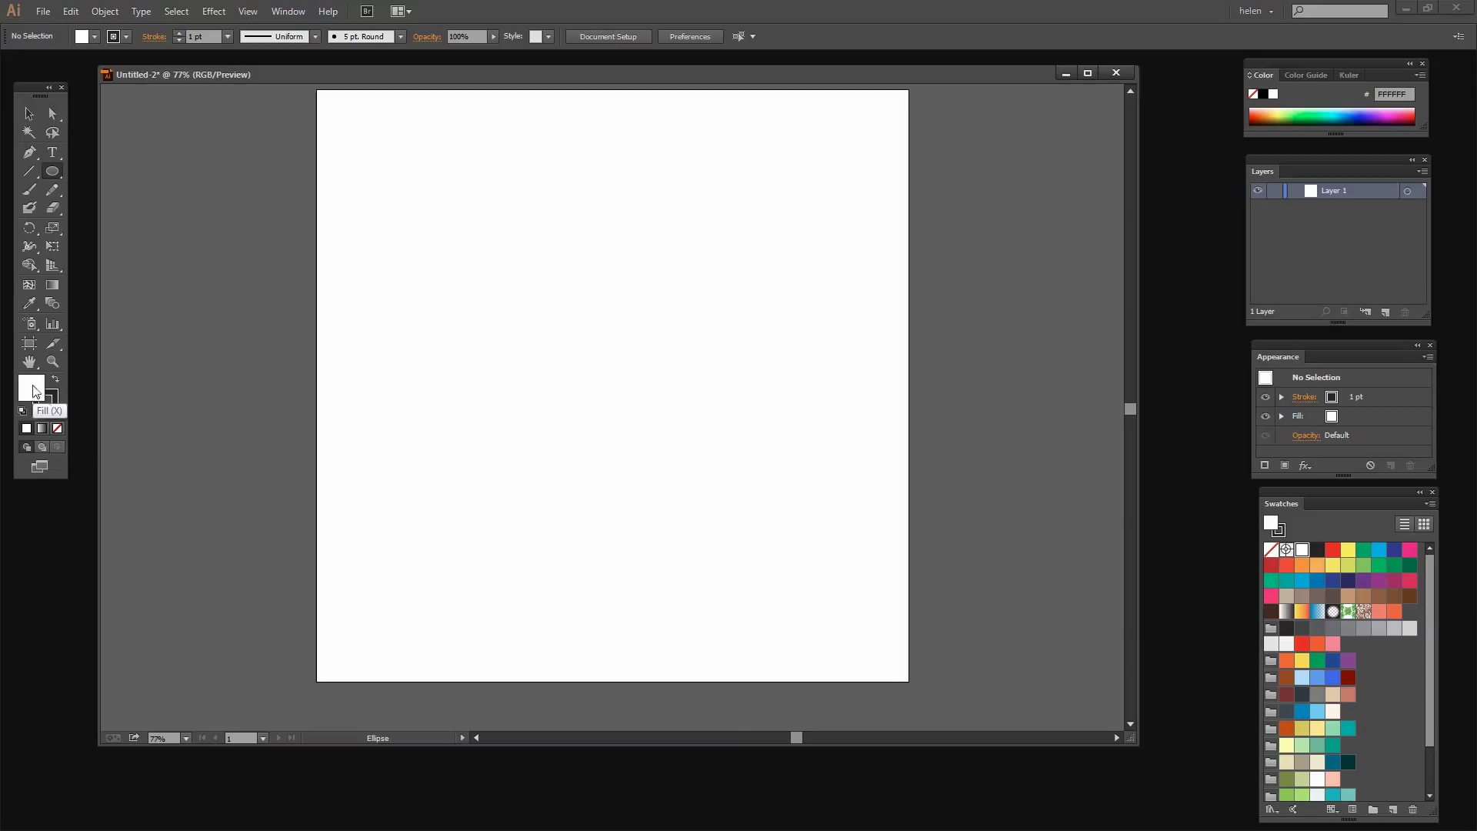
click(57, 428)
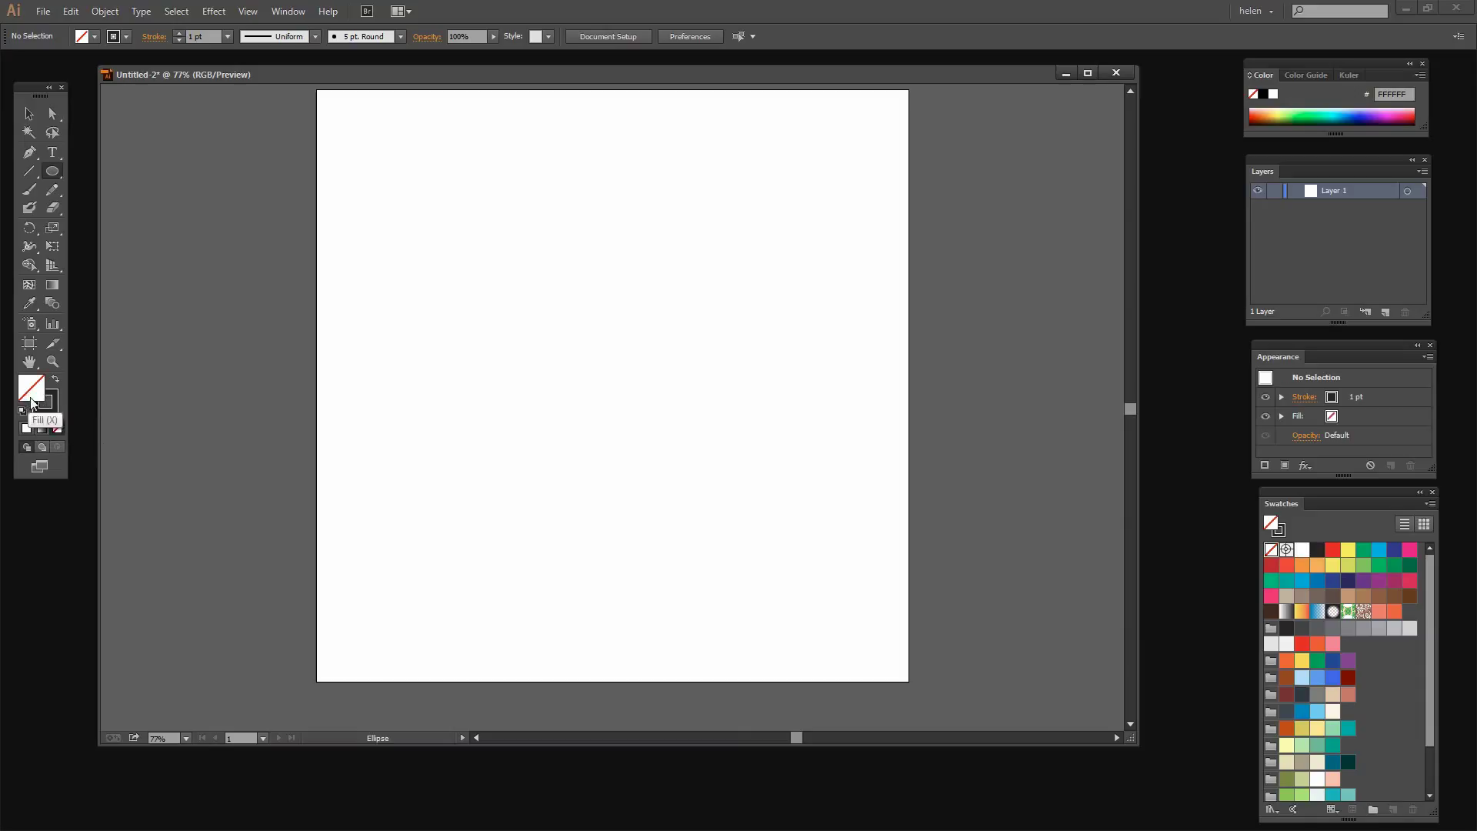
click(47, 405)
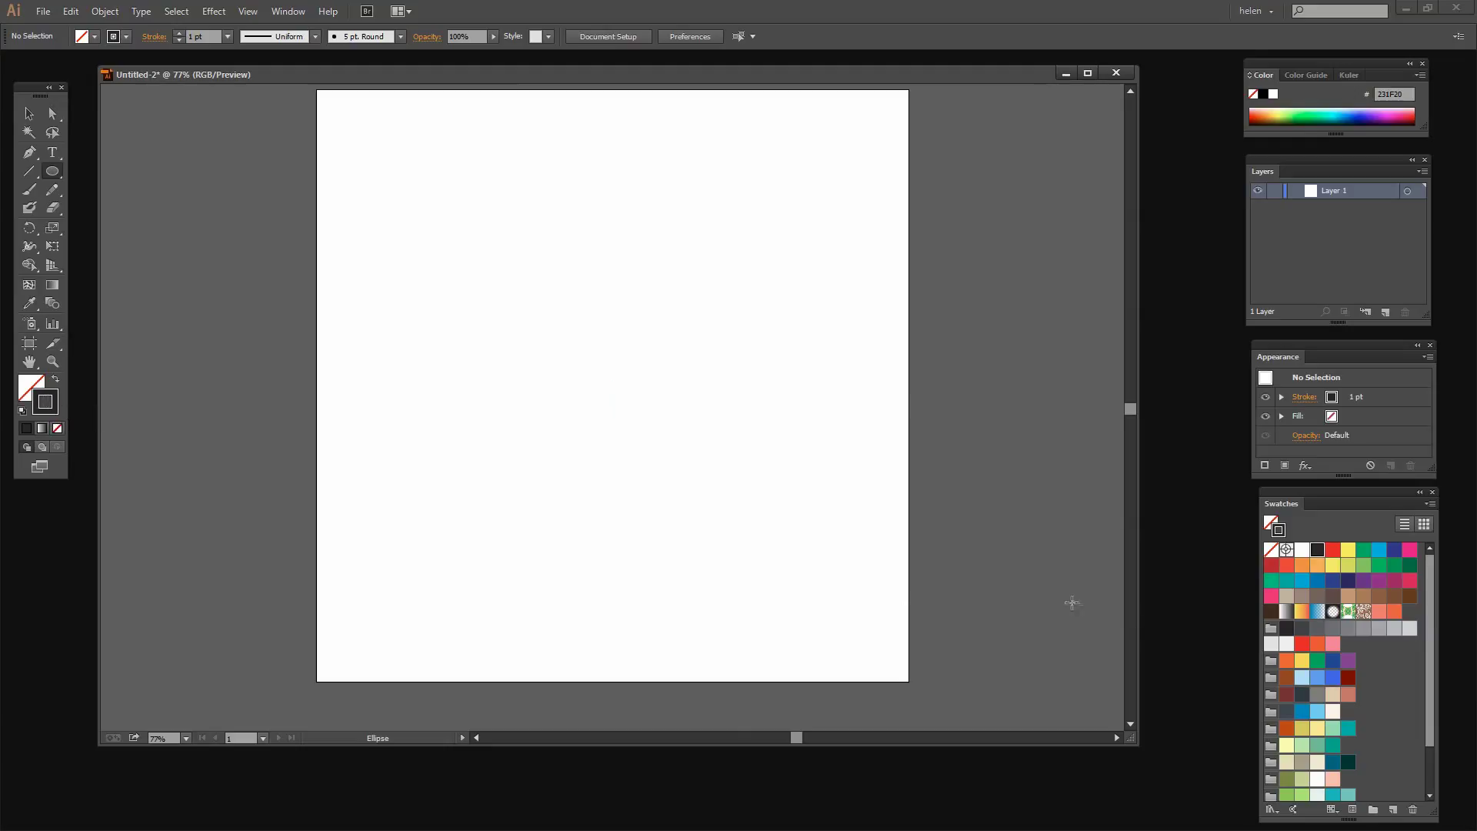
click(1302, 643)
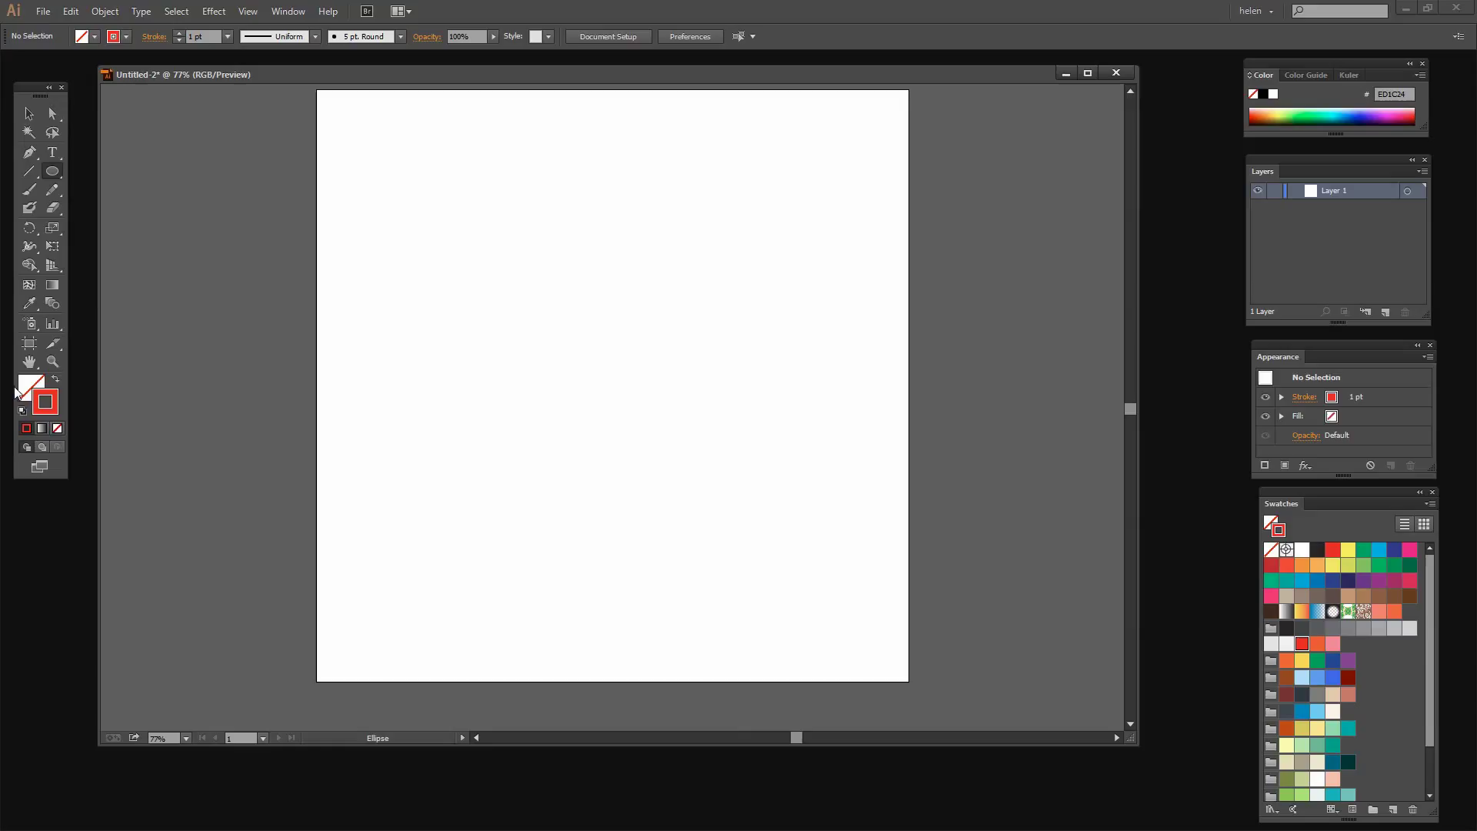
Open the Ellipse size dialog on the artboard to enter the 400 pt width and height
click(515, 303)
drag(394, 400, 518, 287)
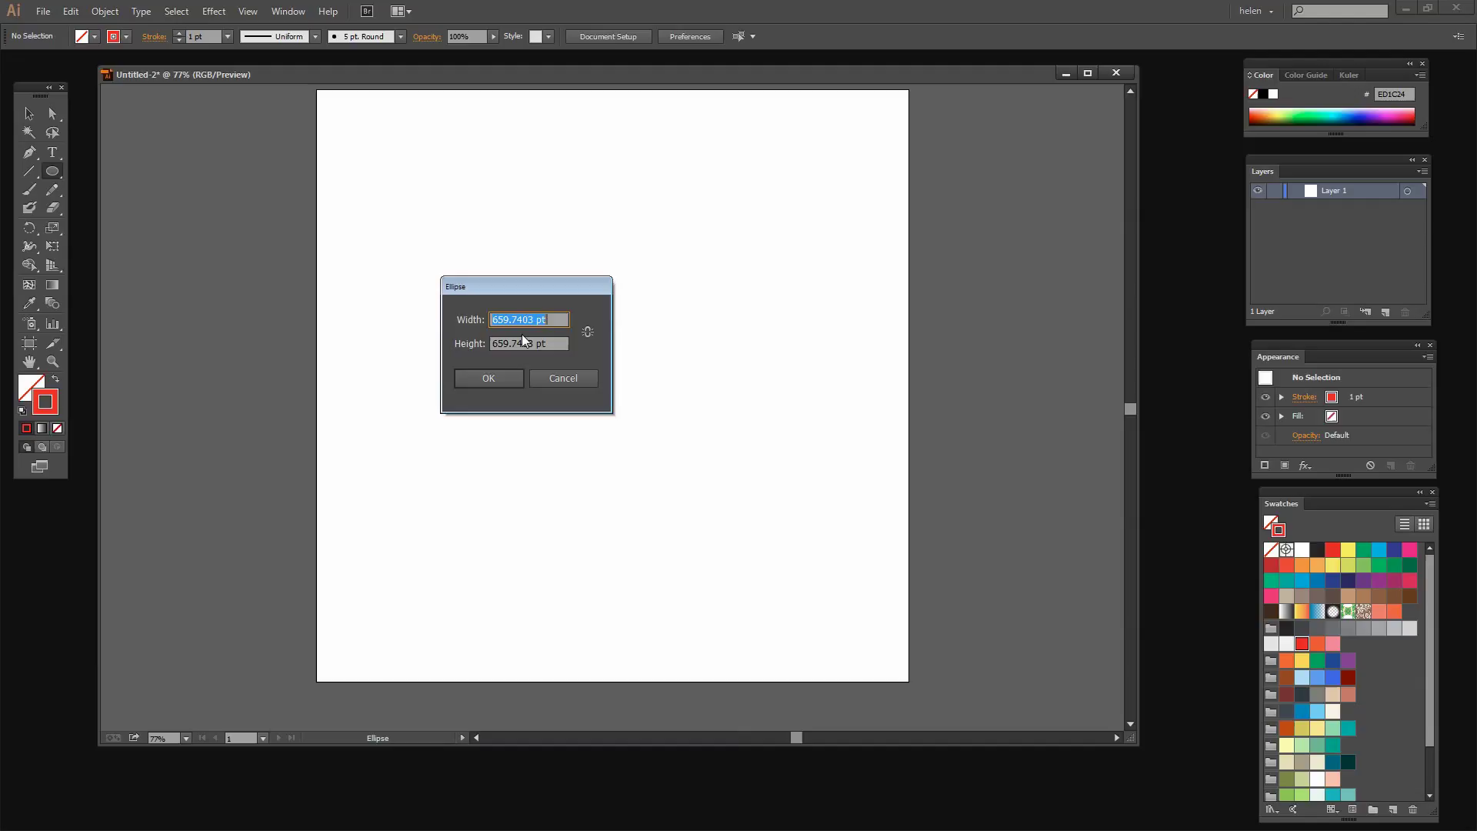
key(Tab)
Create the 400 pt circle and move it up and left on the artboard
text(40)
click(496, 379)
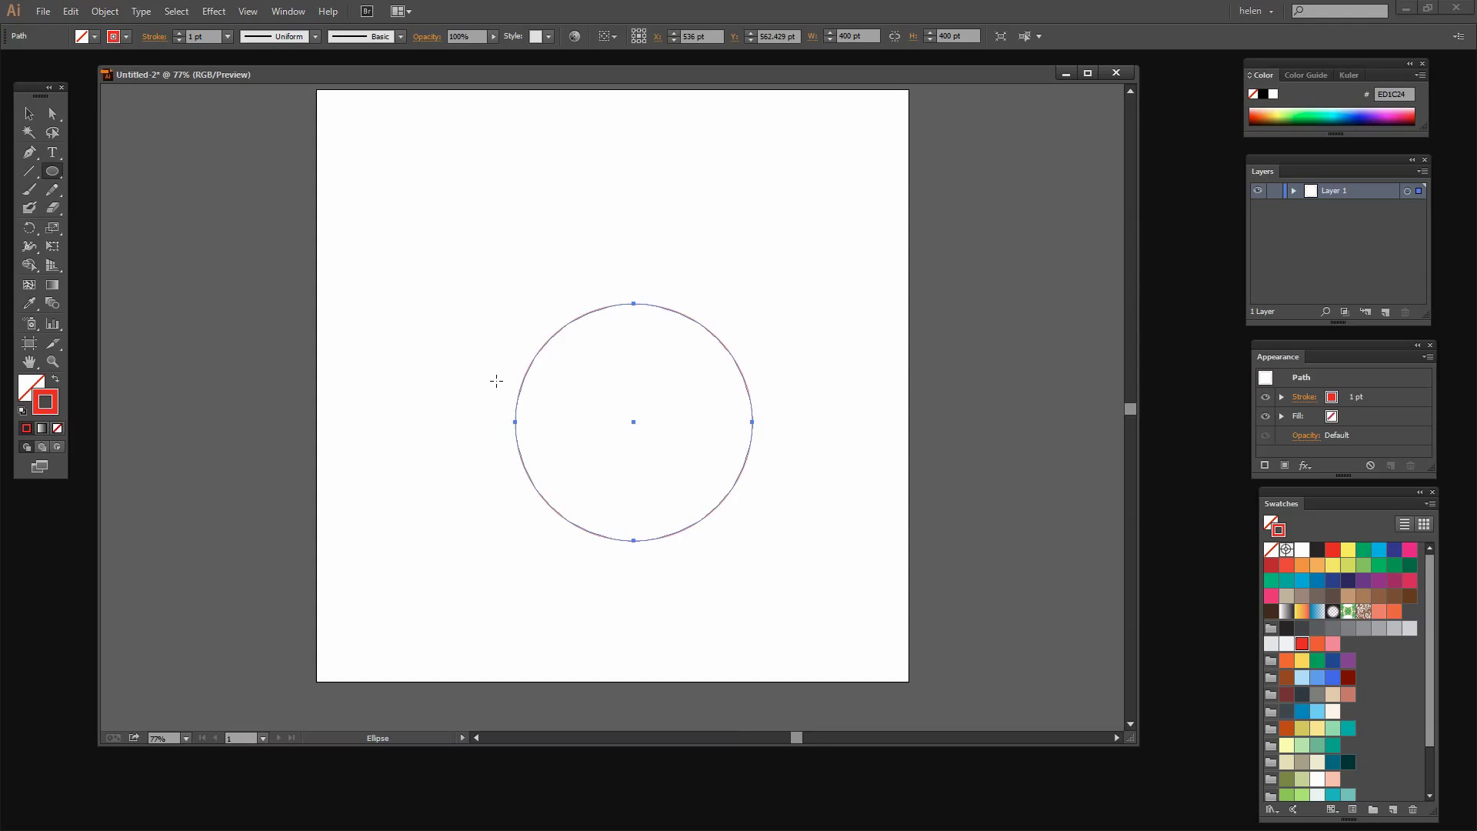
key(v)
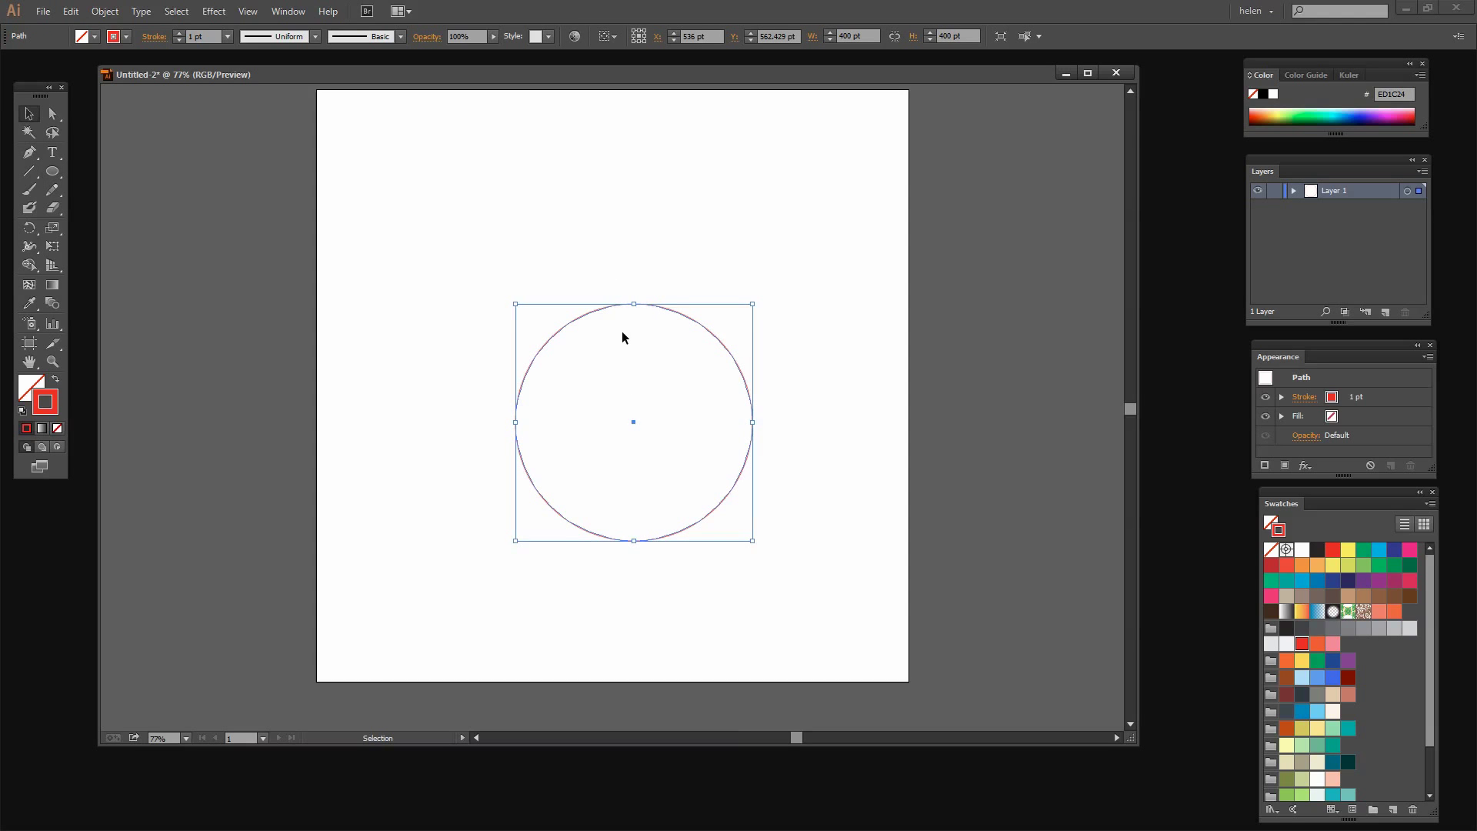
drag(600, 321, 535, 216)
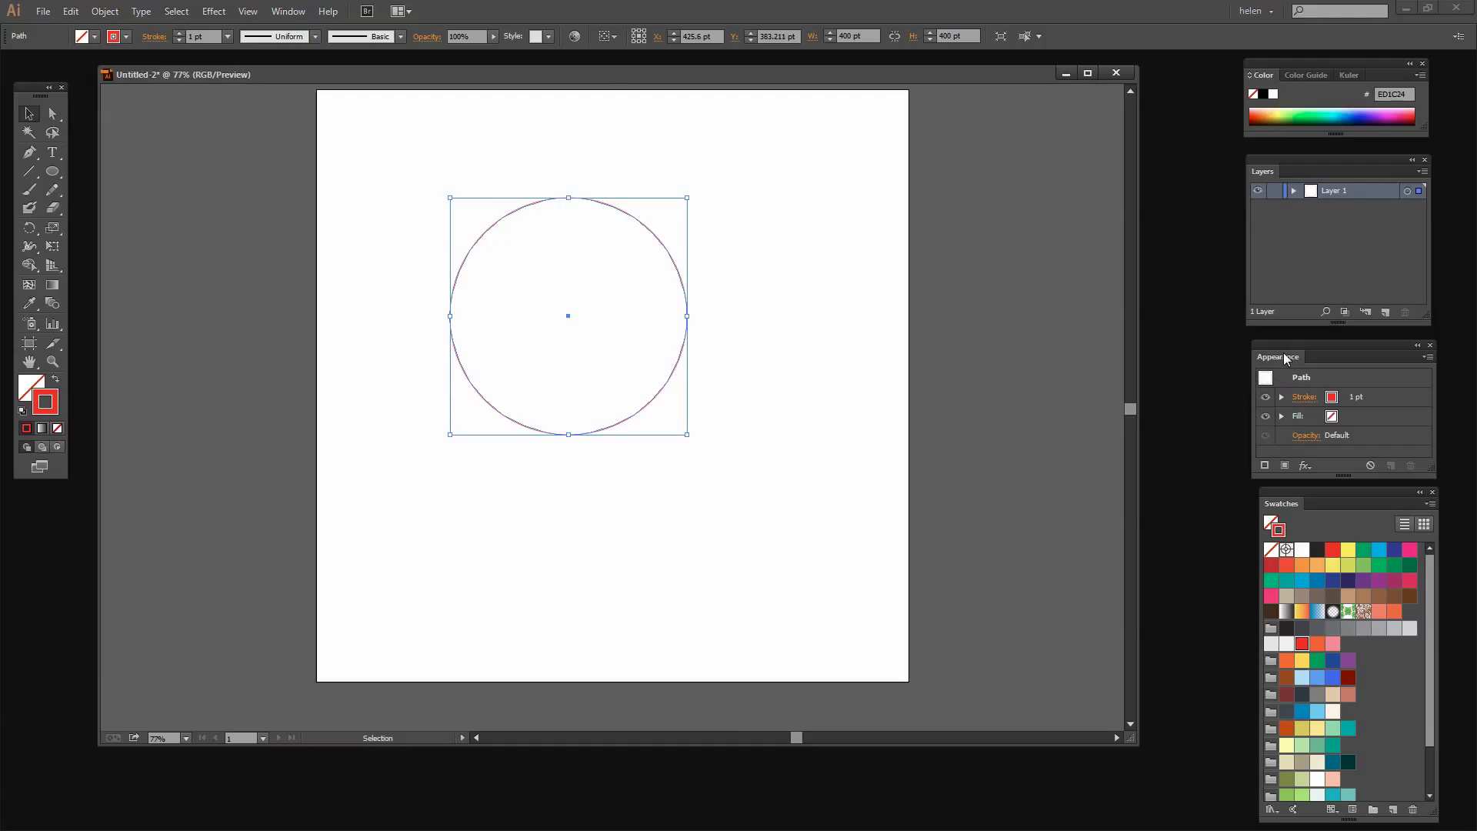
Raise the circle's stroke weight to 170 pt in the Appearance panel
click(296, 12)
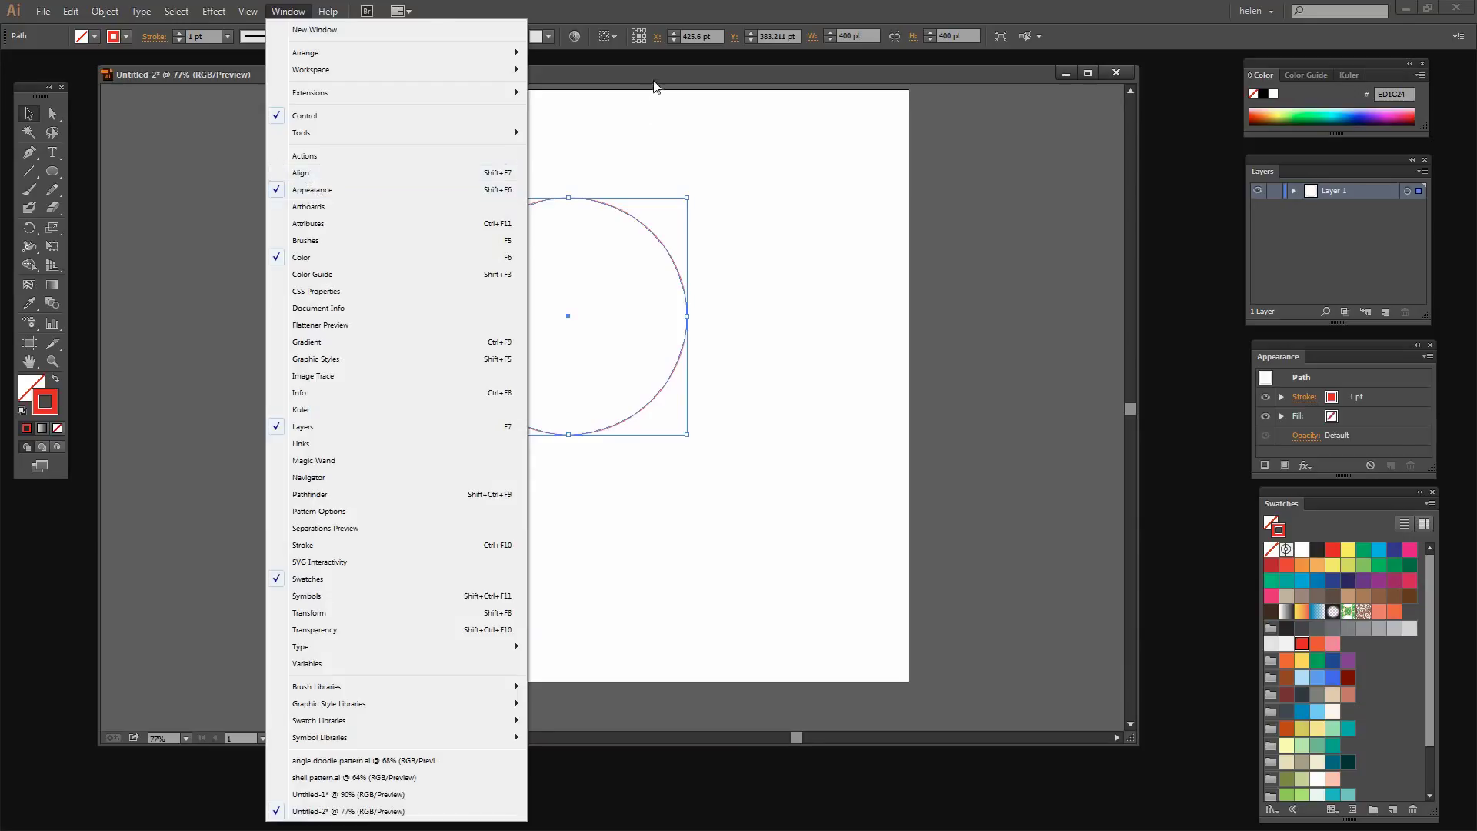
click(687, 90)
click(1352, 397)
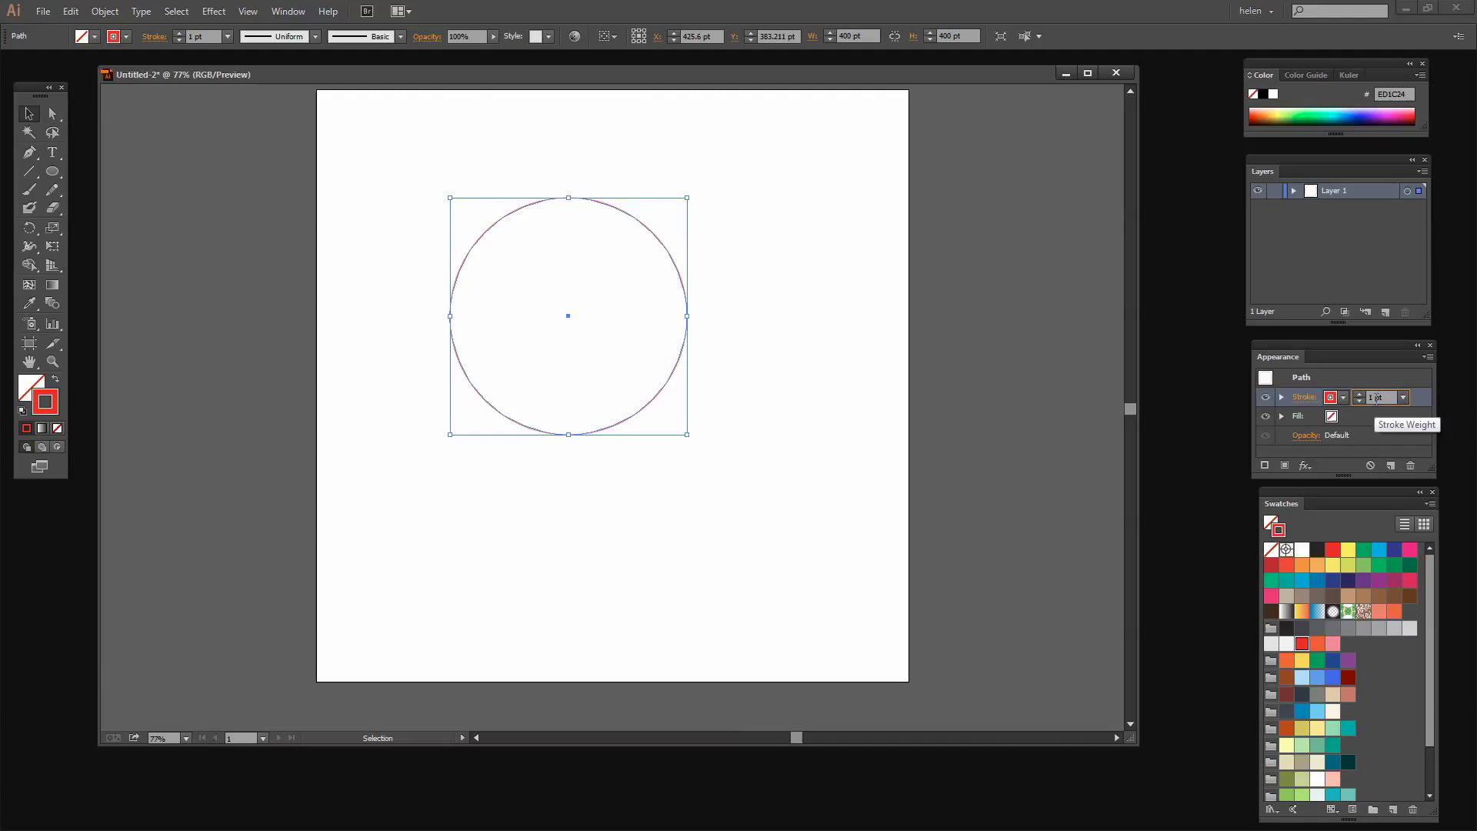
click(1378, 398)
text(0)
key(Return)
key(shift+Up)
key(shift+Up)
key(shift+Up)
key(shift+Up)
key(shift+Up)
key(shift+Up)
key(shift+Up)
key(shift+Up)
key(shift+Up)
key(shift+Up)
key(shift+Up)
key(shift+Up)
key(shift+Up)
key(shift+Up)
key(shift+Up)
key(shift+Up)
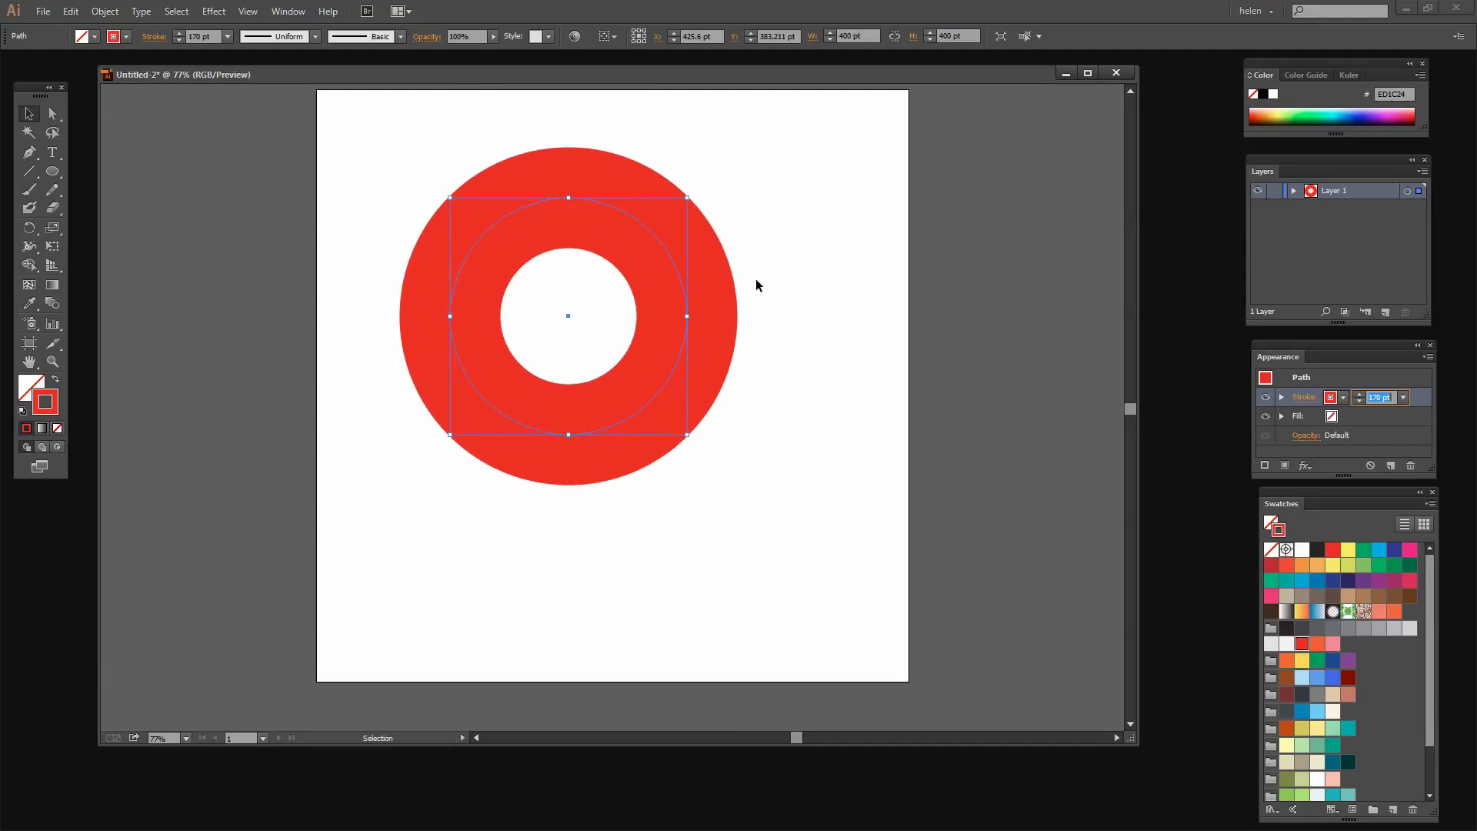
Make the ring's stroke a 16 pt dashed line with dashes aligned to corners and path ends
click(1305, 396)
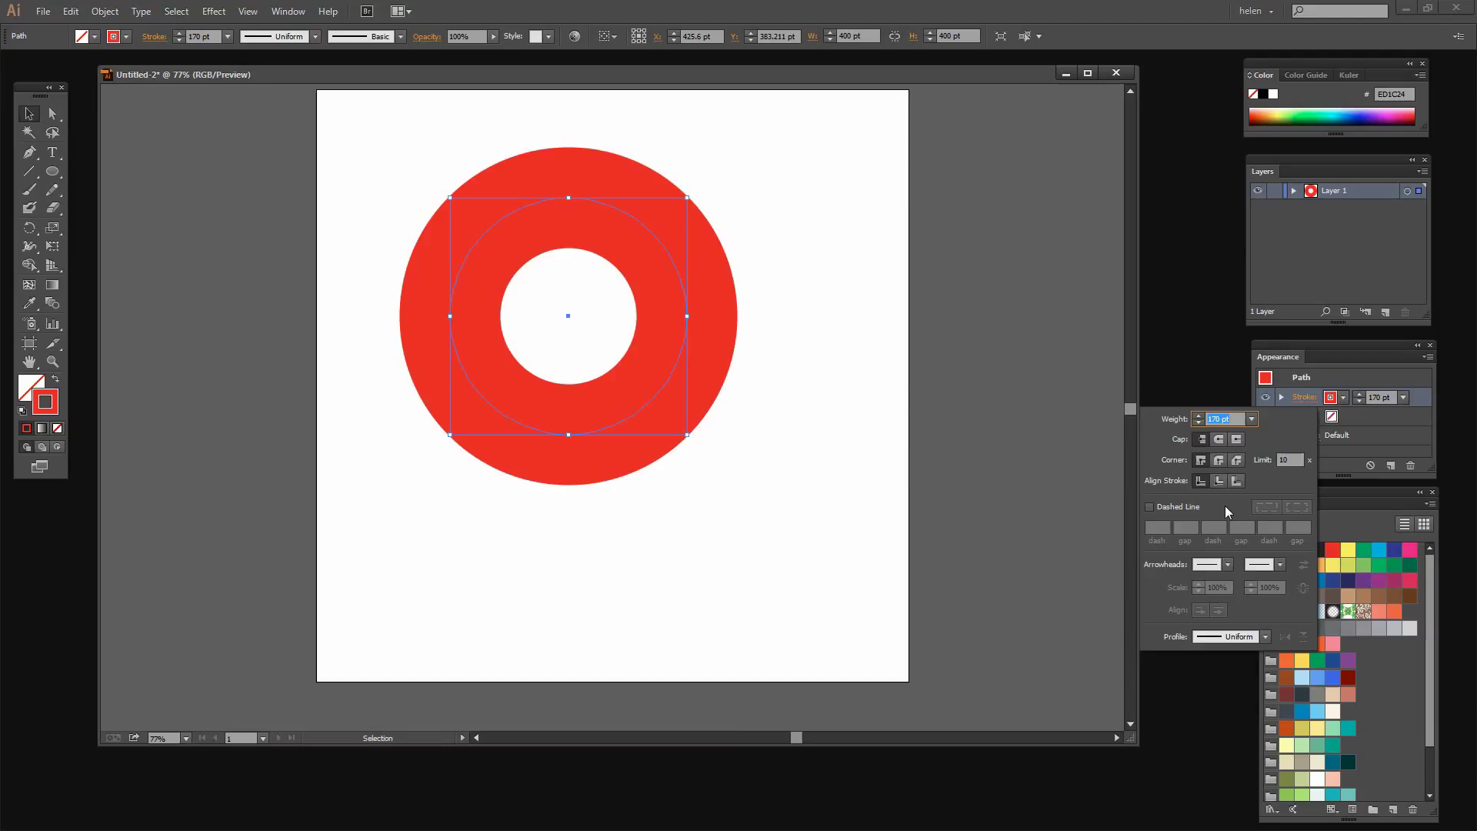
click(1150, 506)
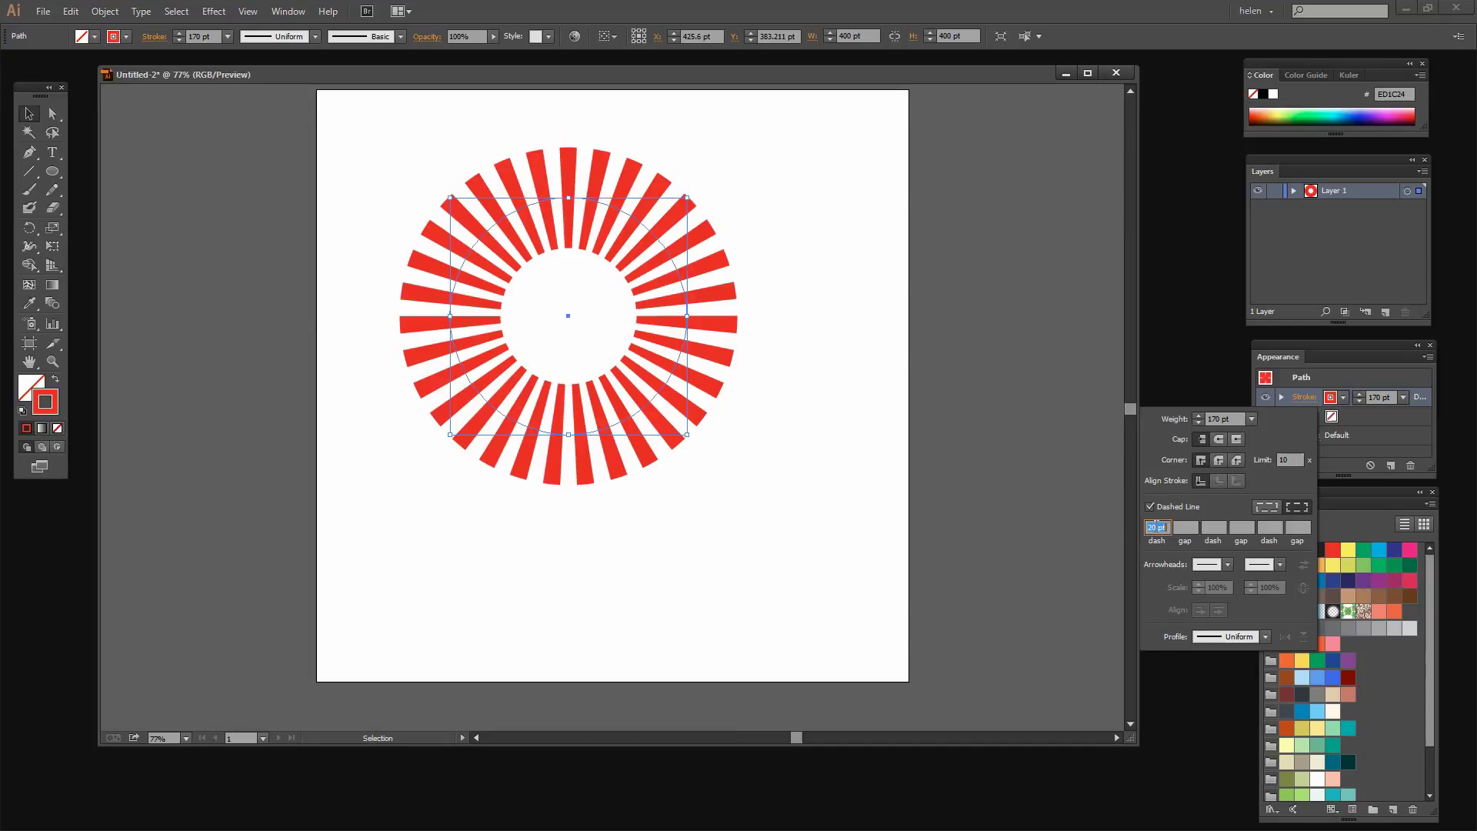
click(1158, 528)
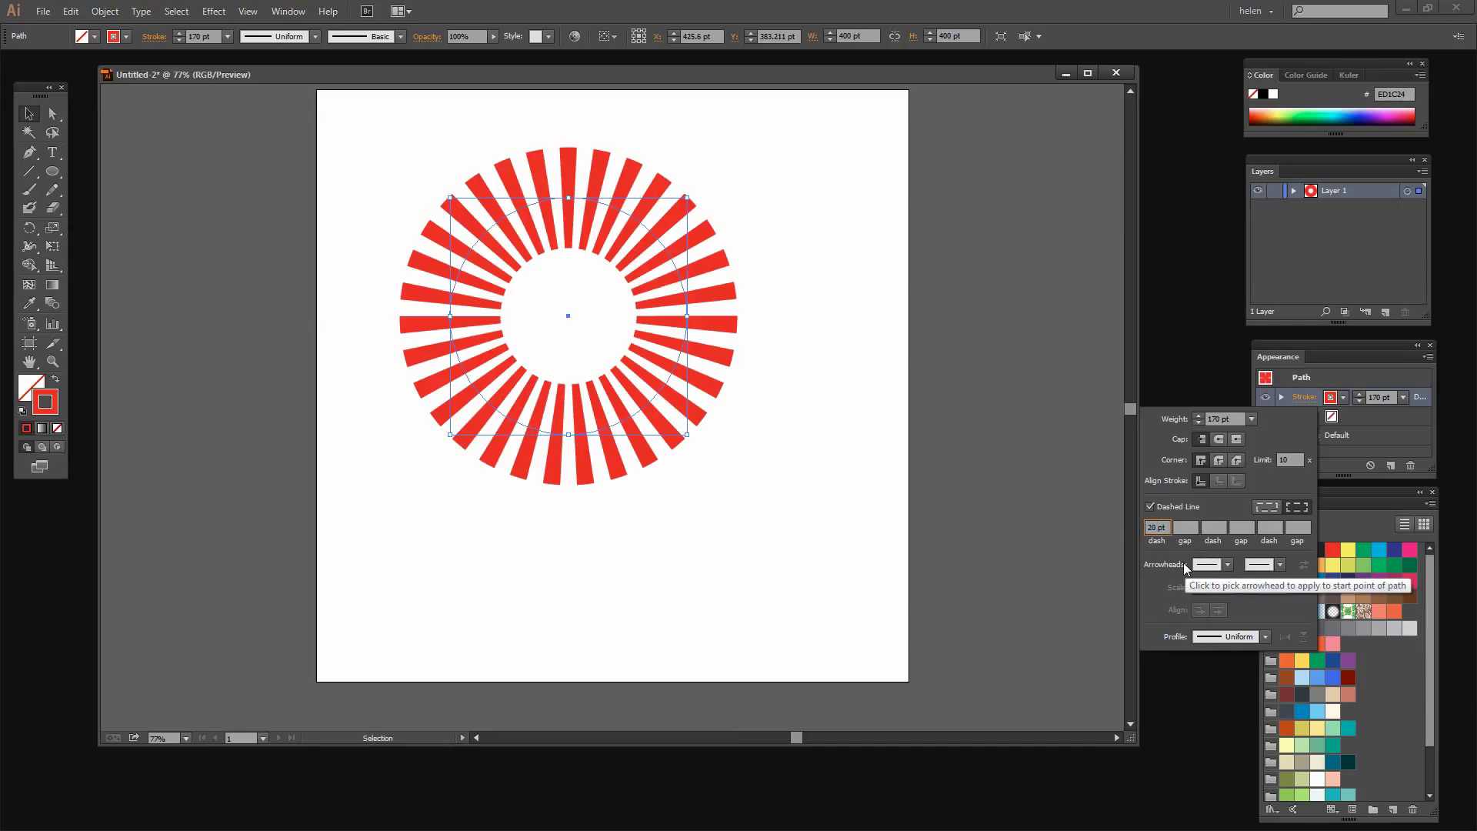
key(Down)
key(Down)
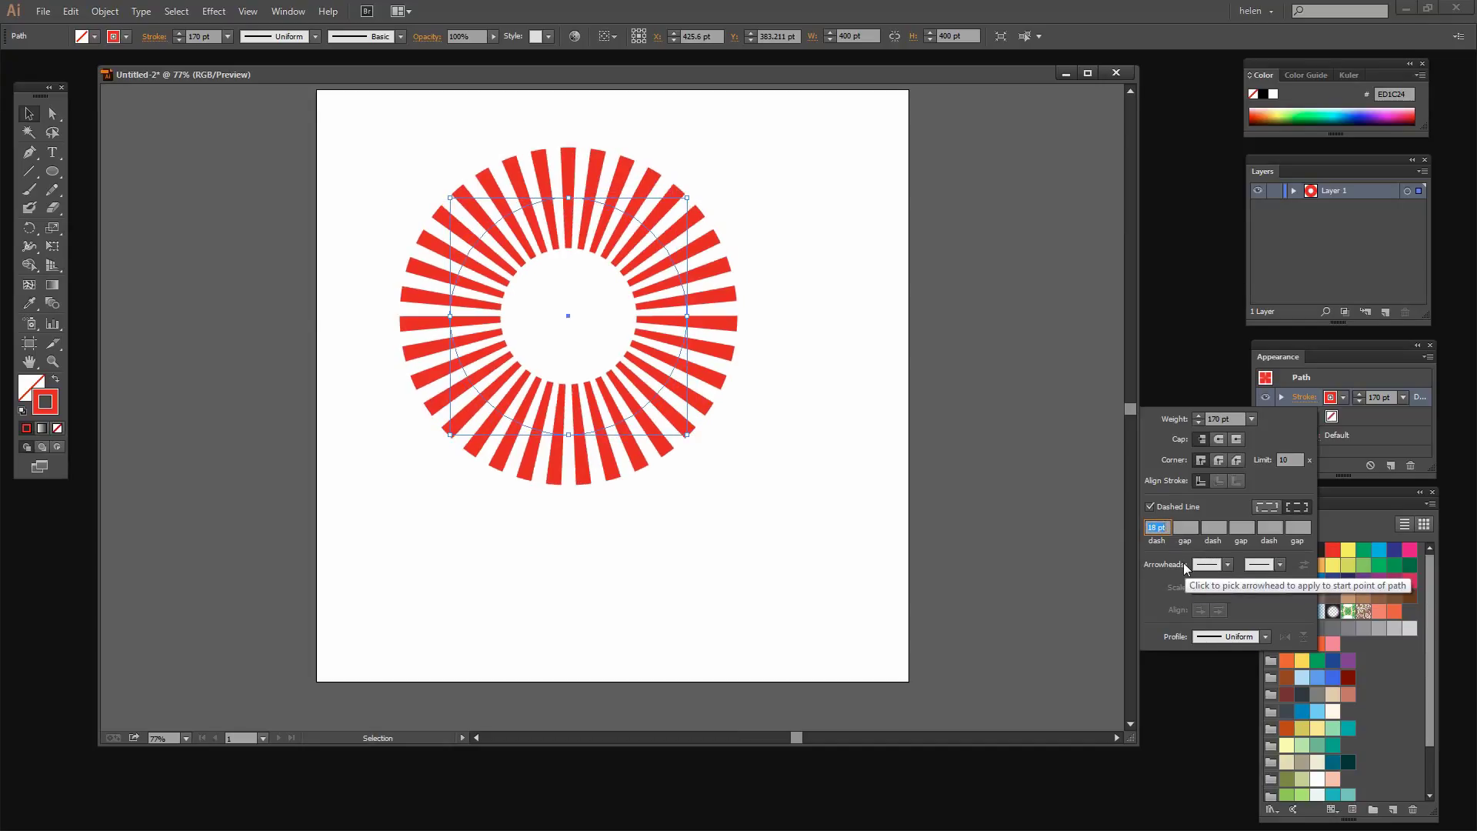
key(Down)
key(Down)
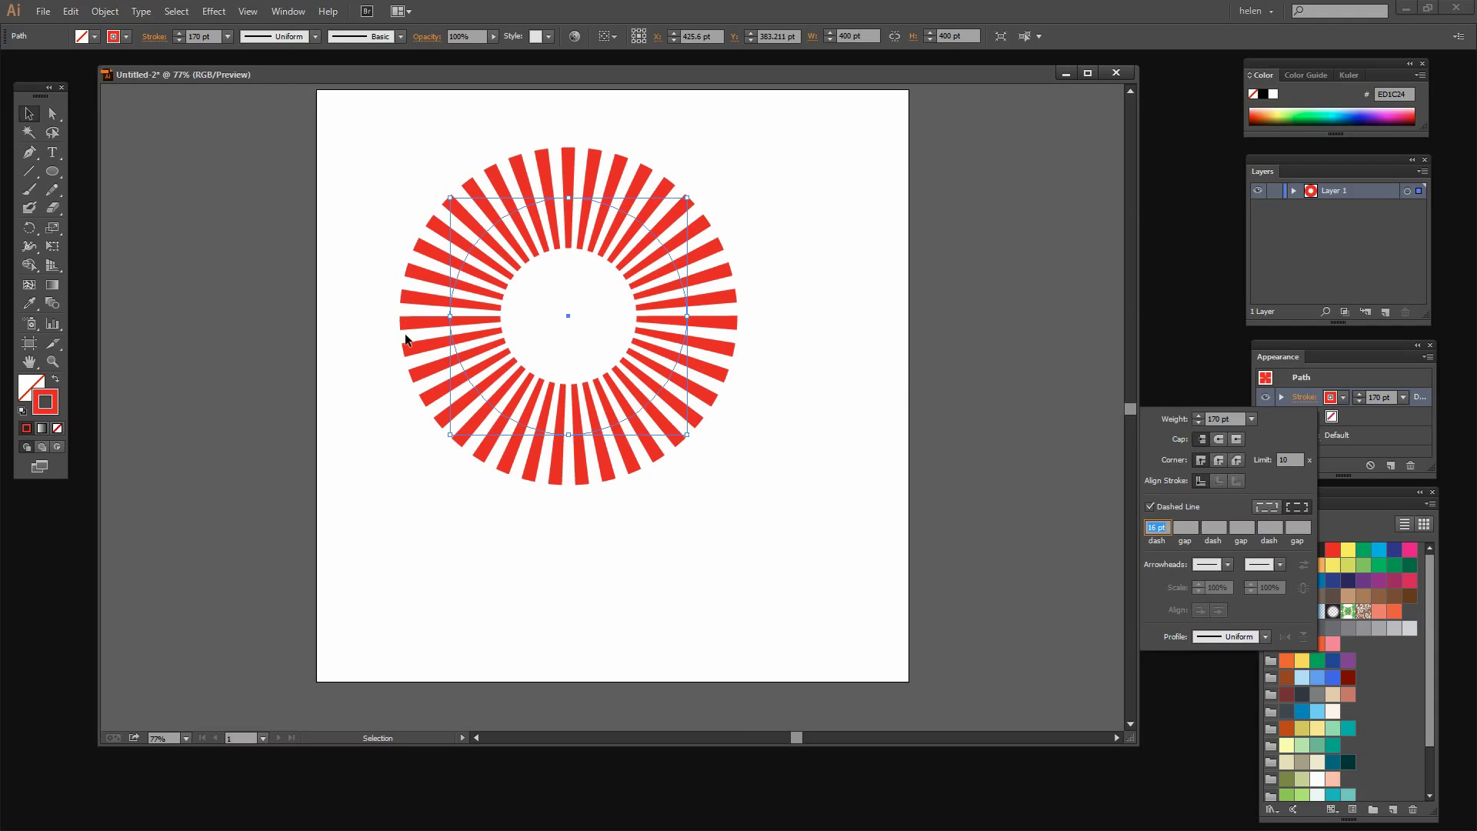
click(1268, 508)
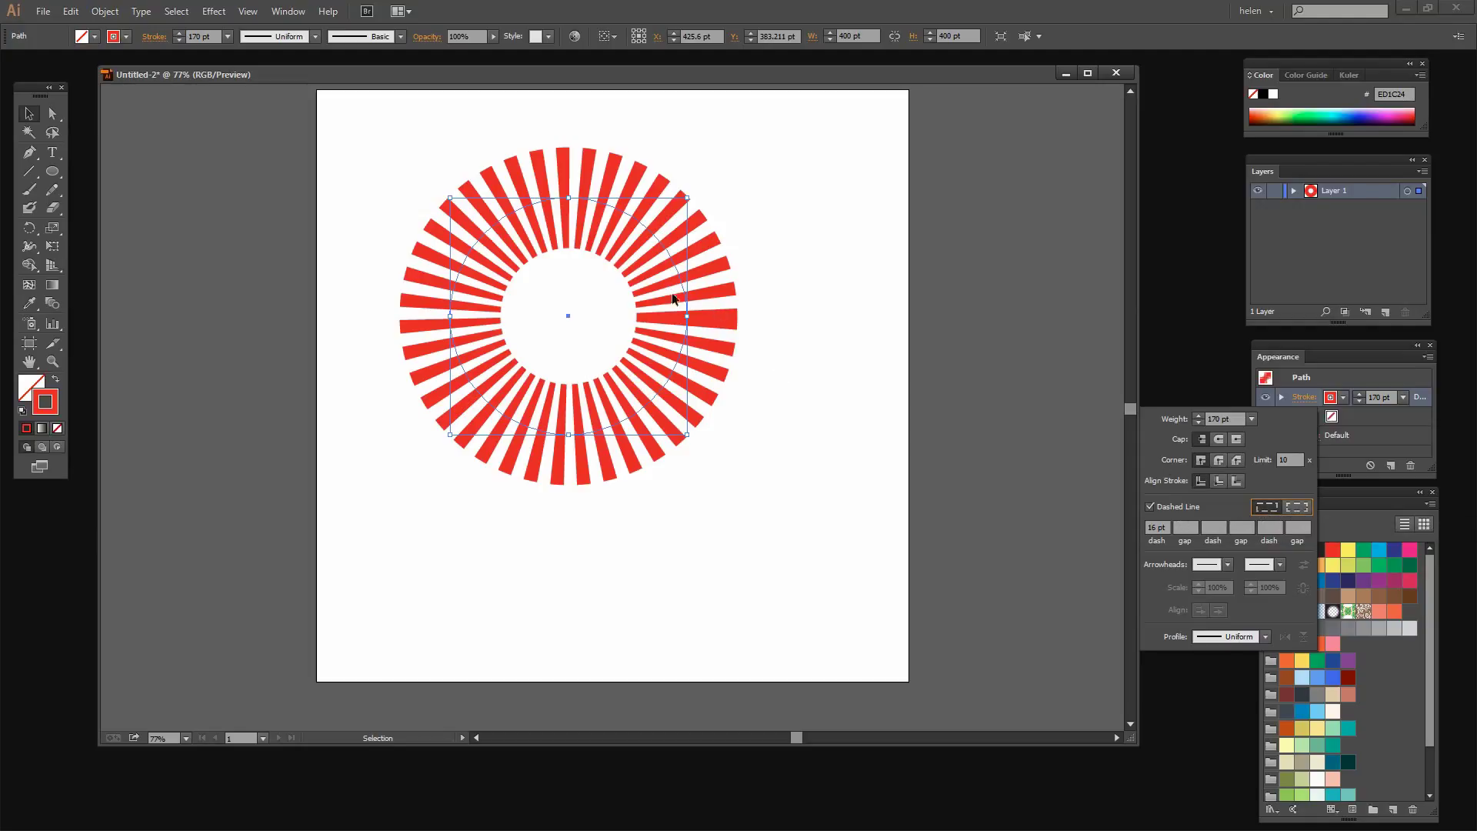
click(1297, 508)
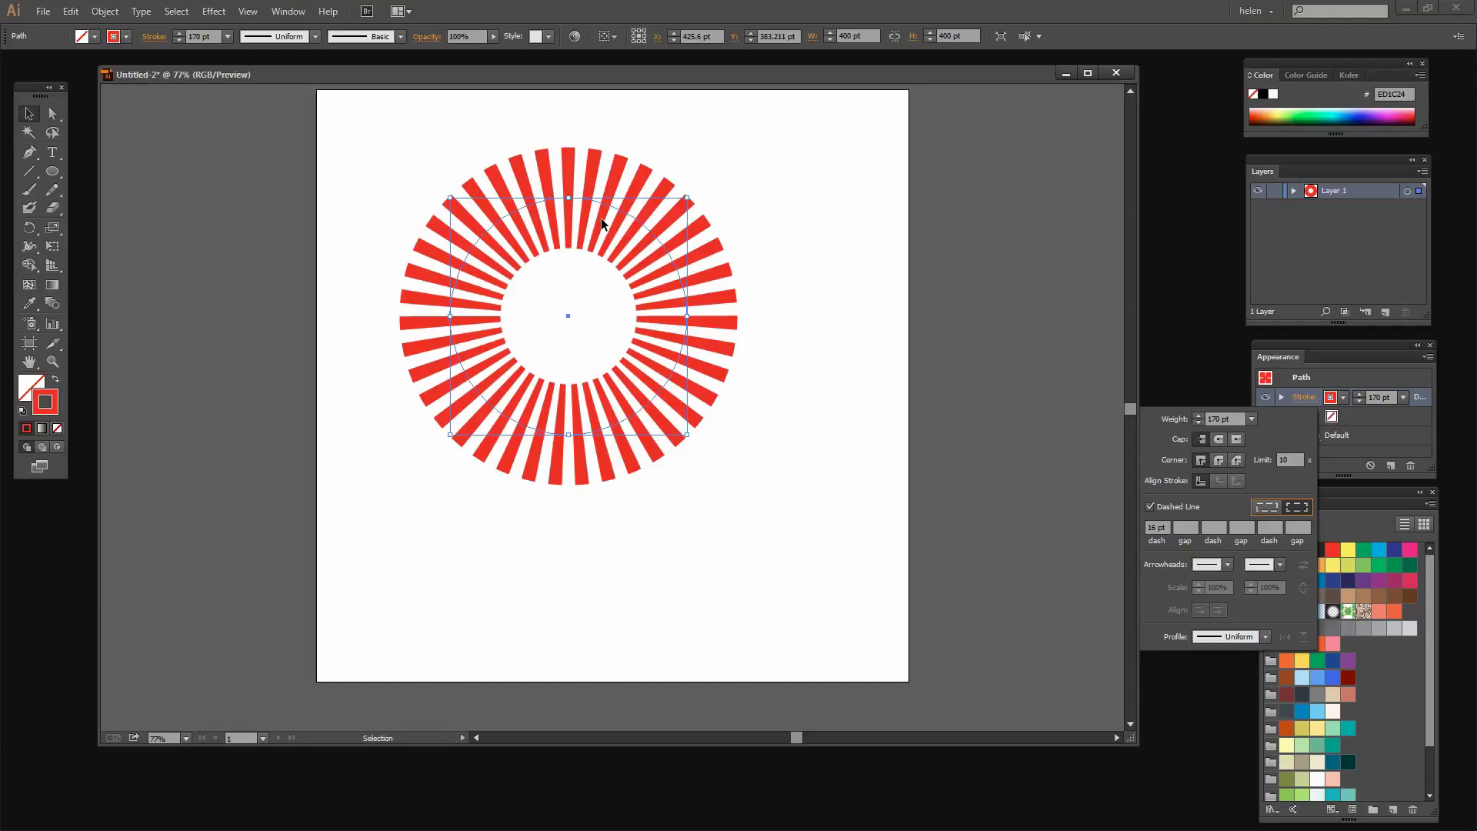
Expand only the dashed stroke, not the fill, into filled red ray shapes, then deselect
click(1385, 441)
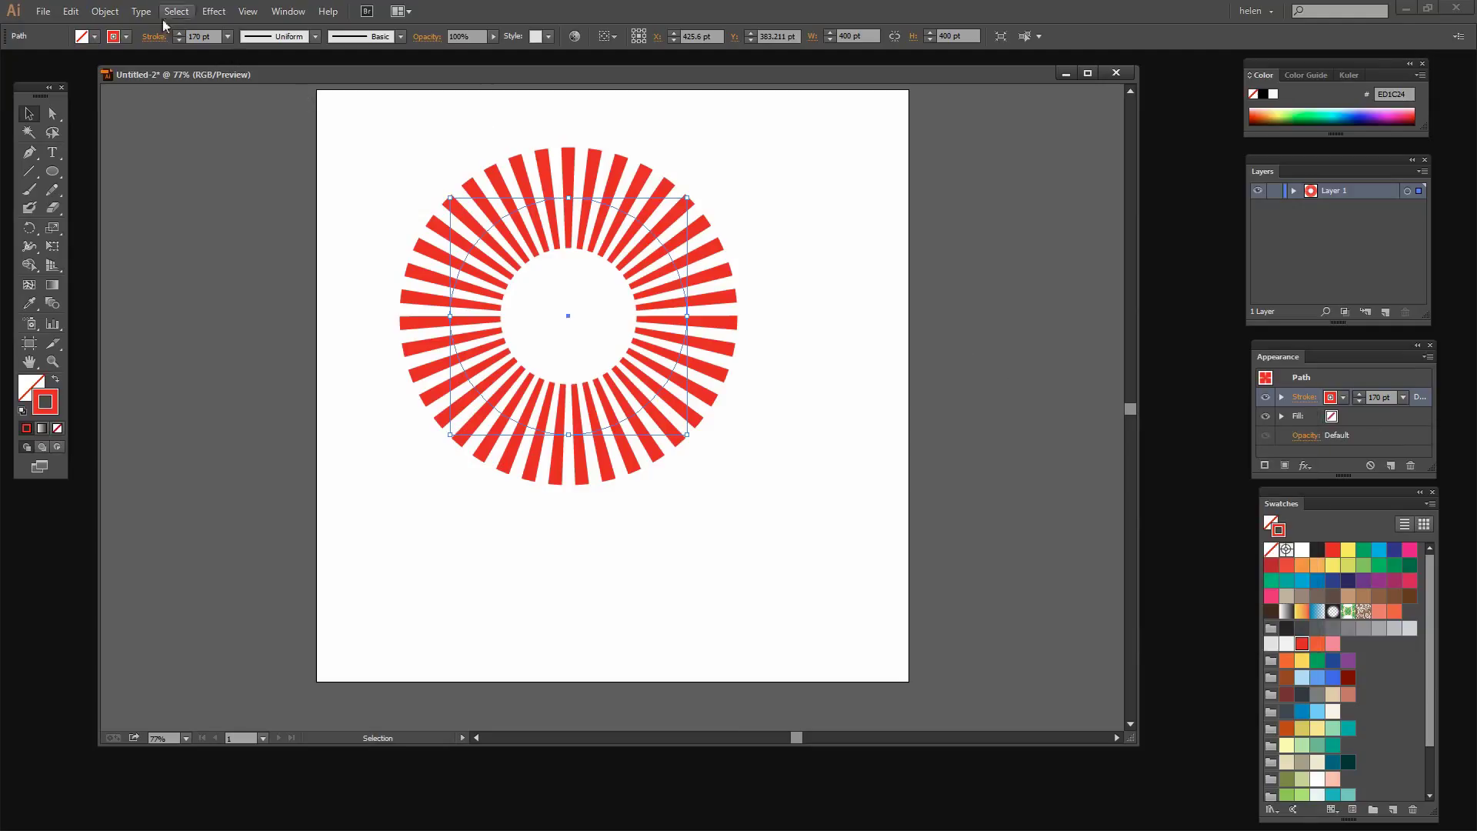
click(101, 13)
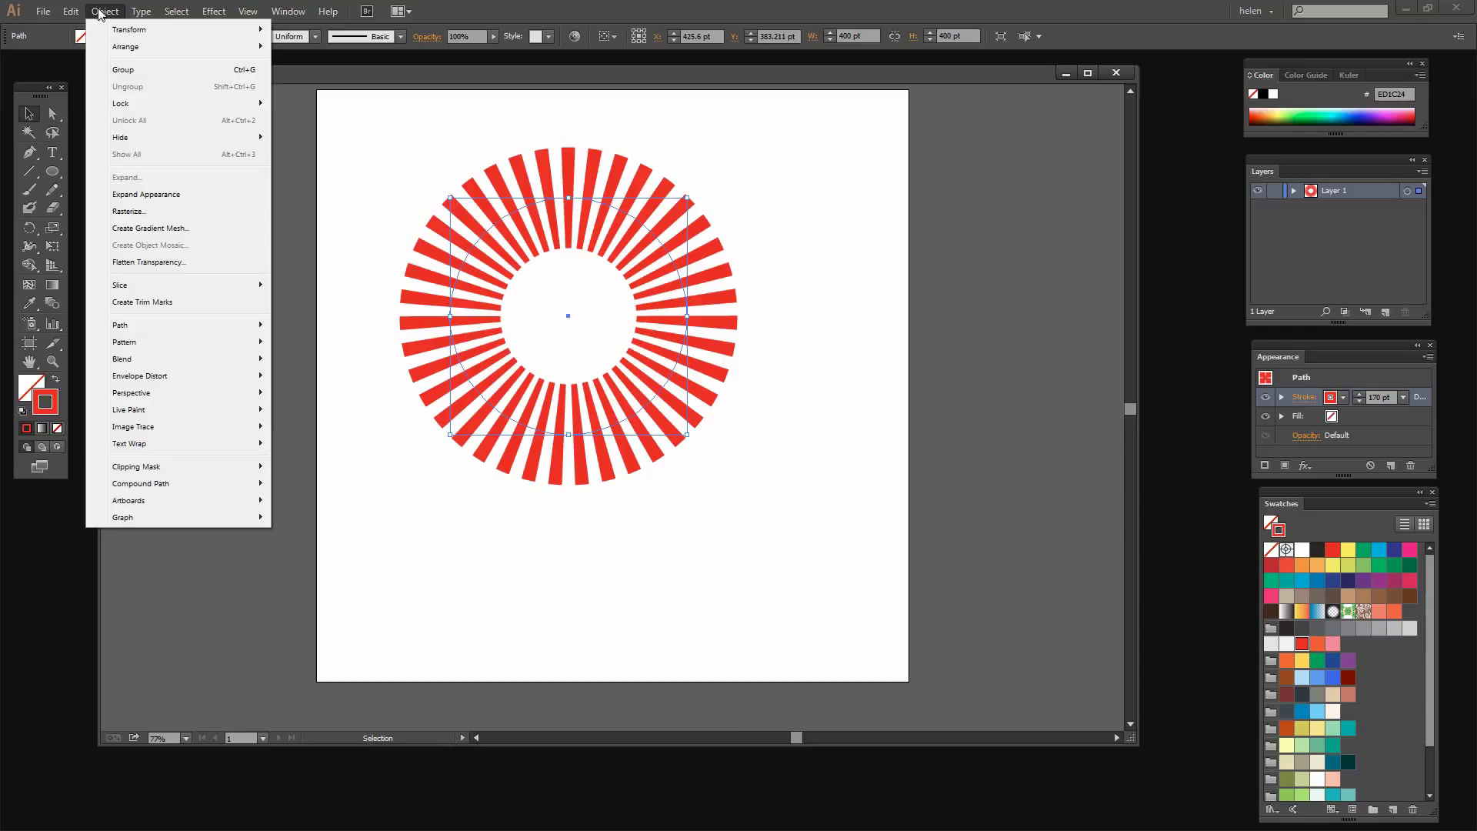
click(144, 196)
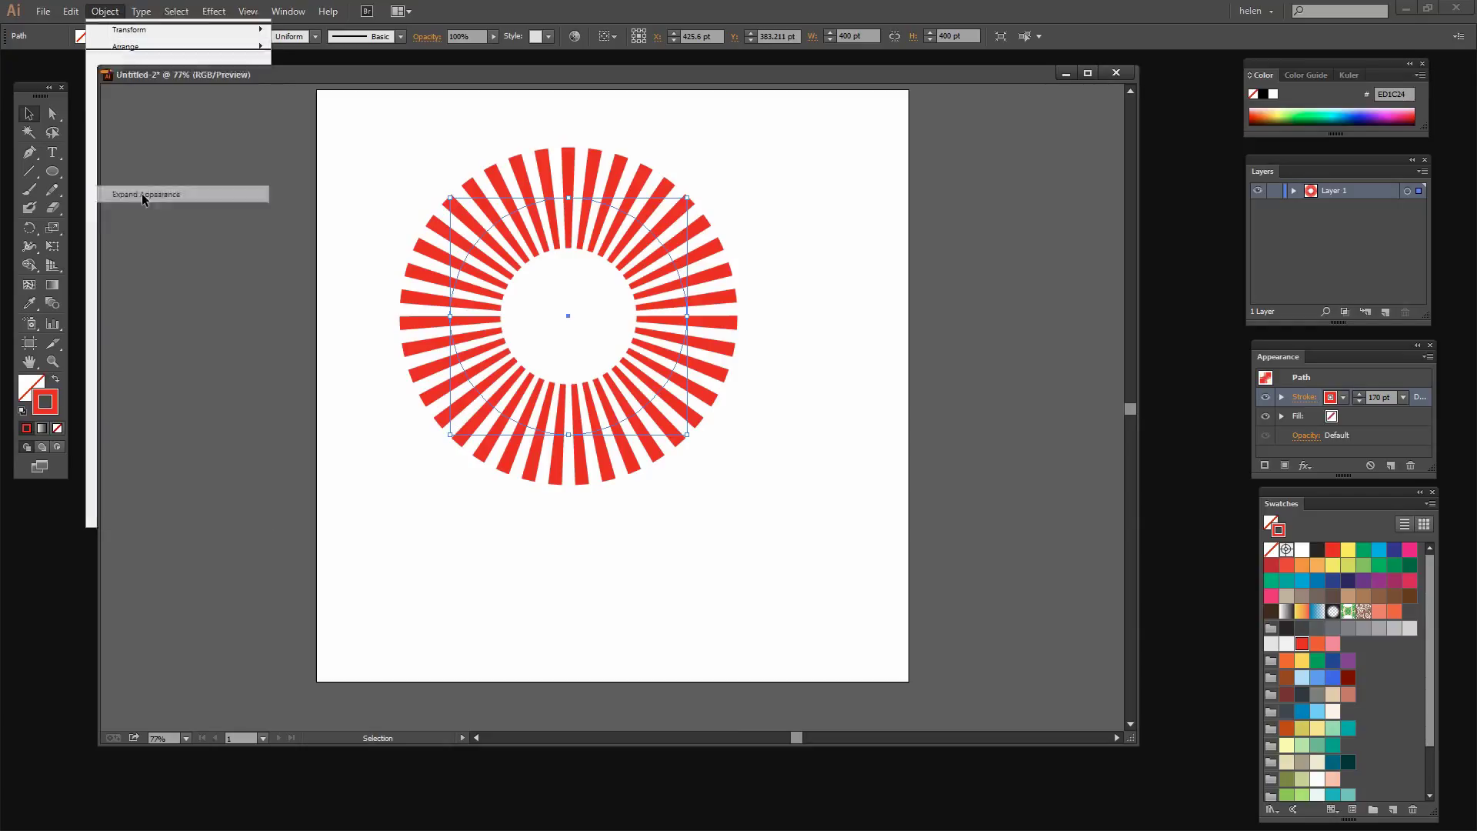
click(110, 13)
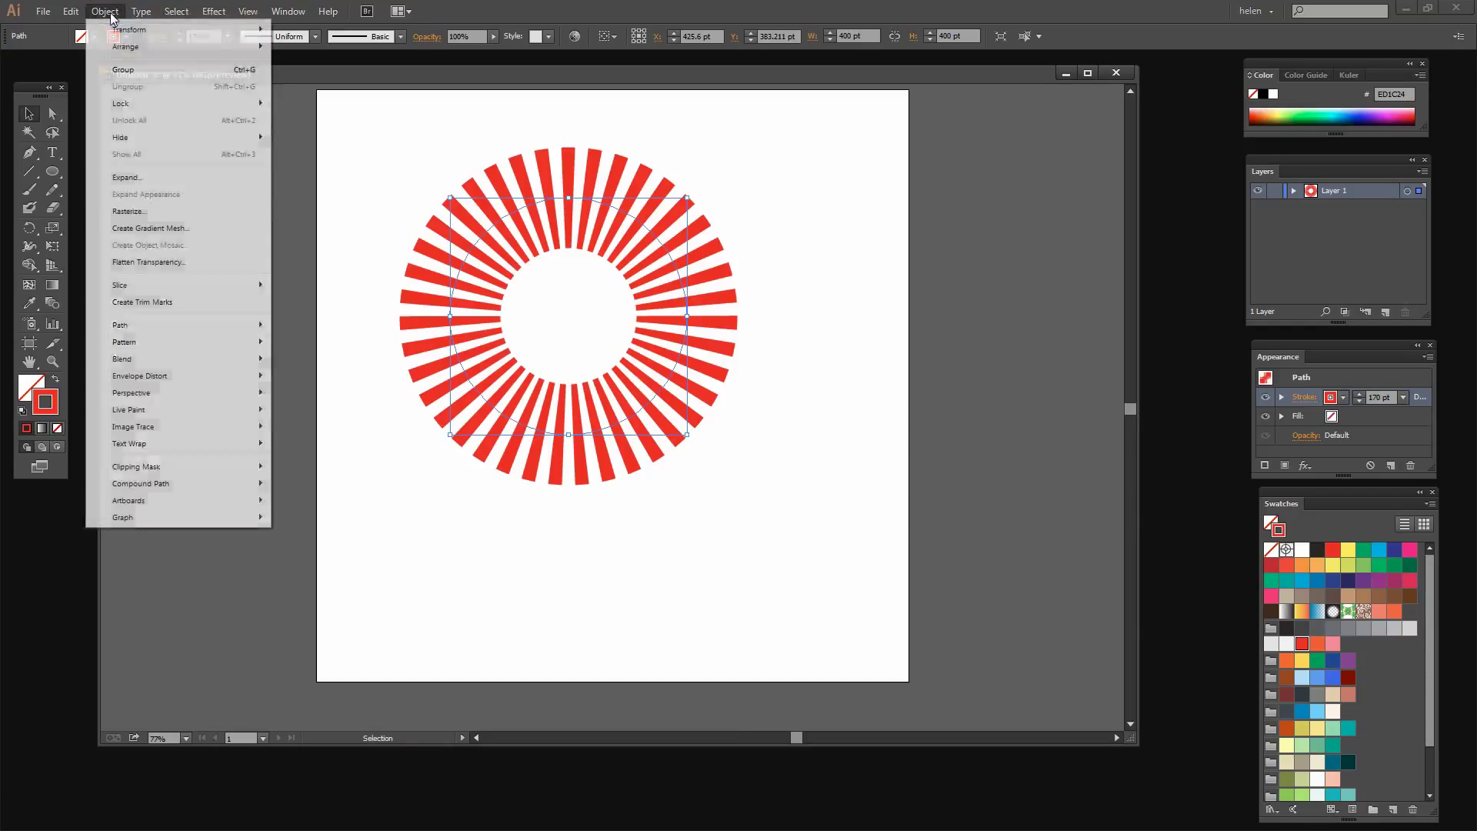
click(132, 177)
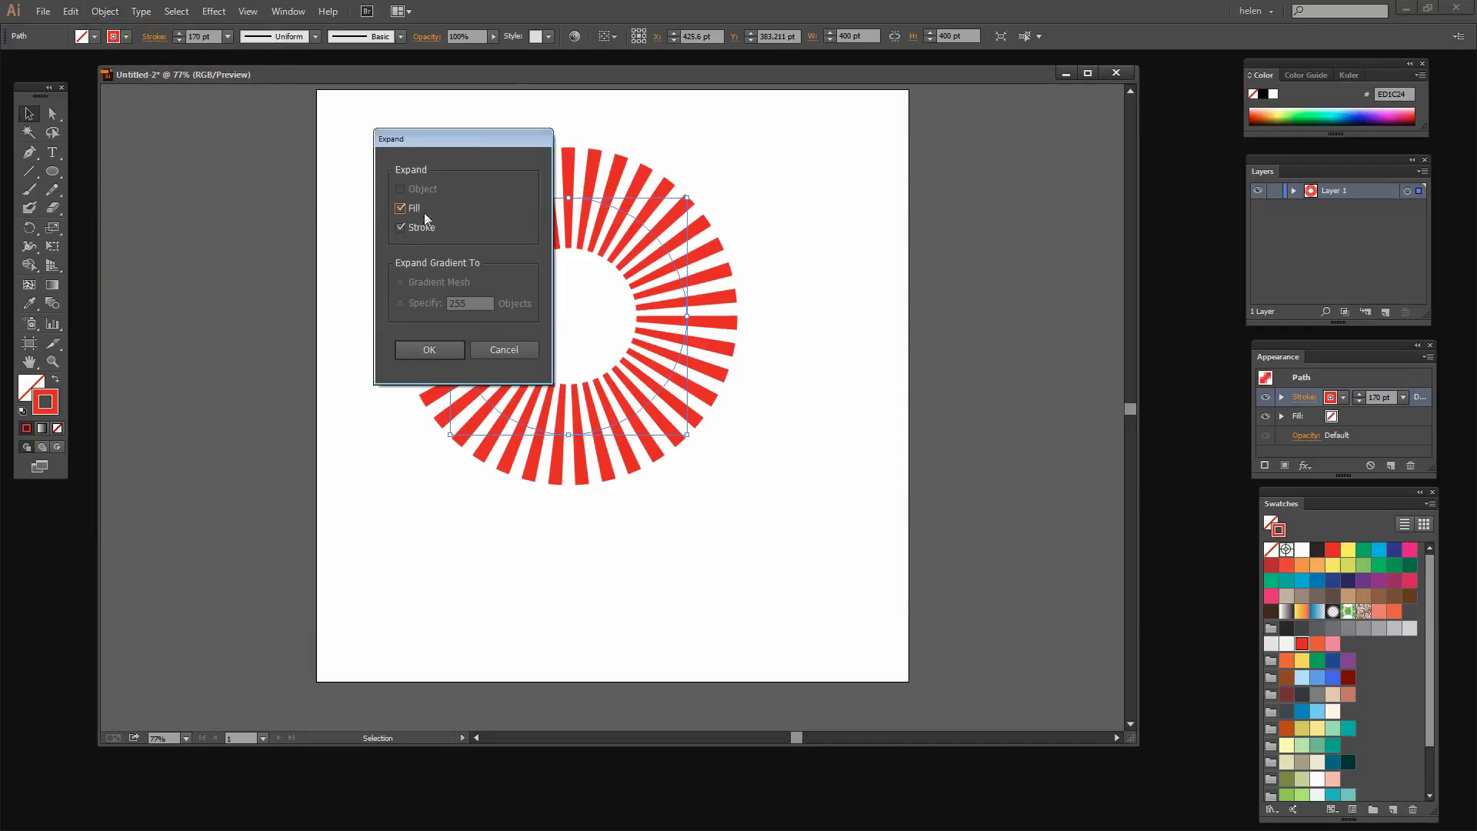
click(400, 208)
click(418, 349)
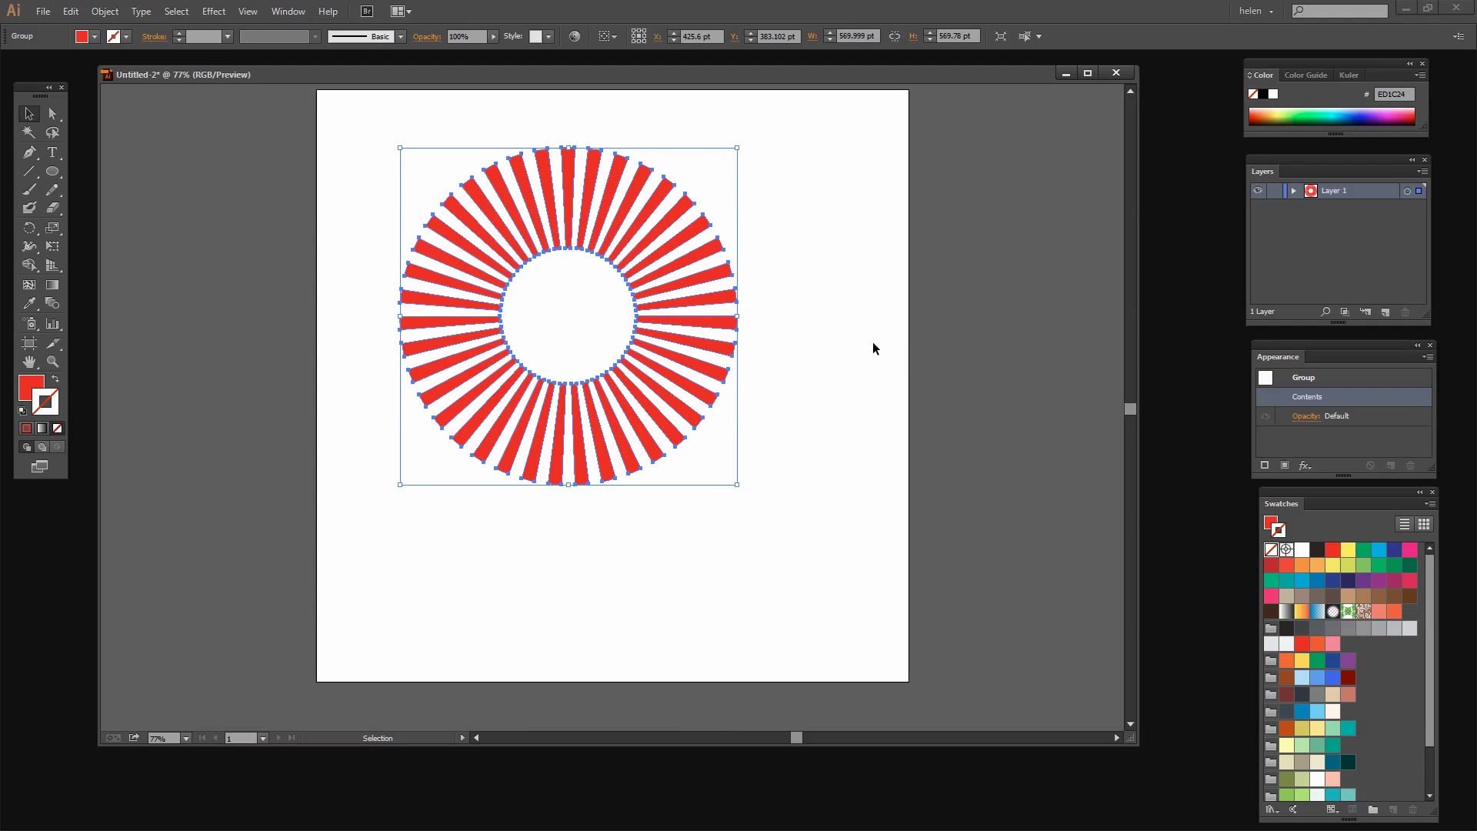
click(804, 331)
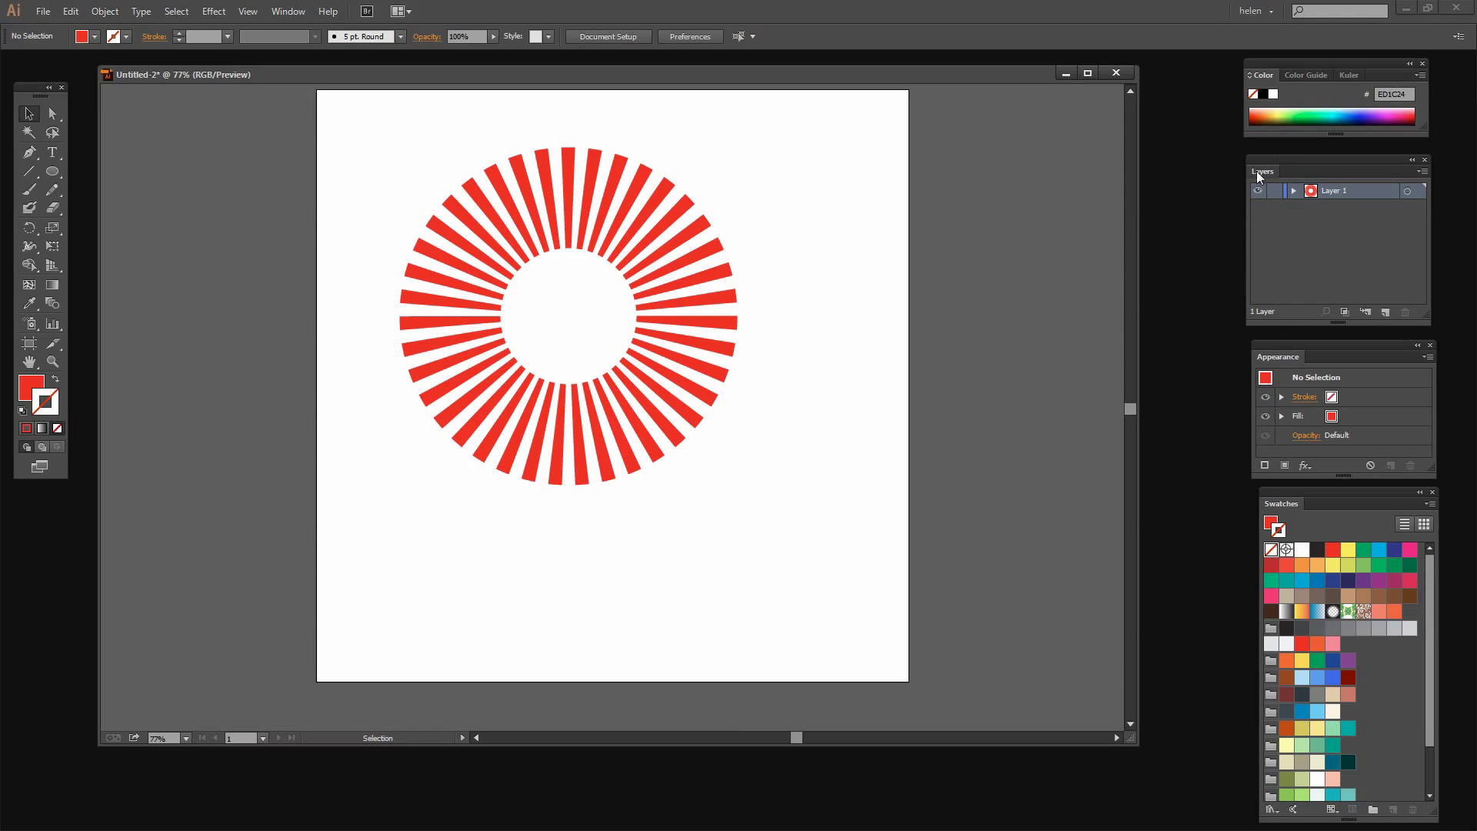
Float and enlarge the Layers panel, then target the sunburst's Compound Path
drag(1258, 171, 946, 154)
click(982, 173)
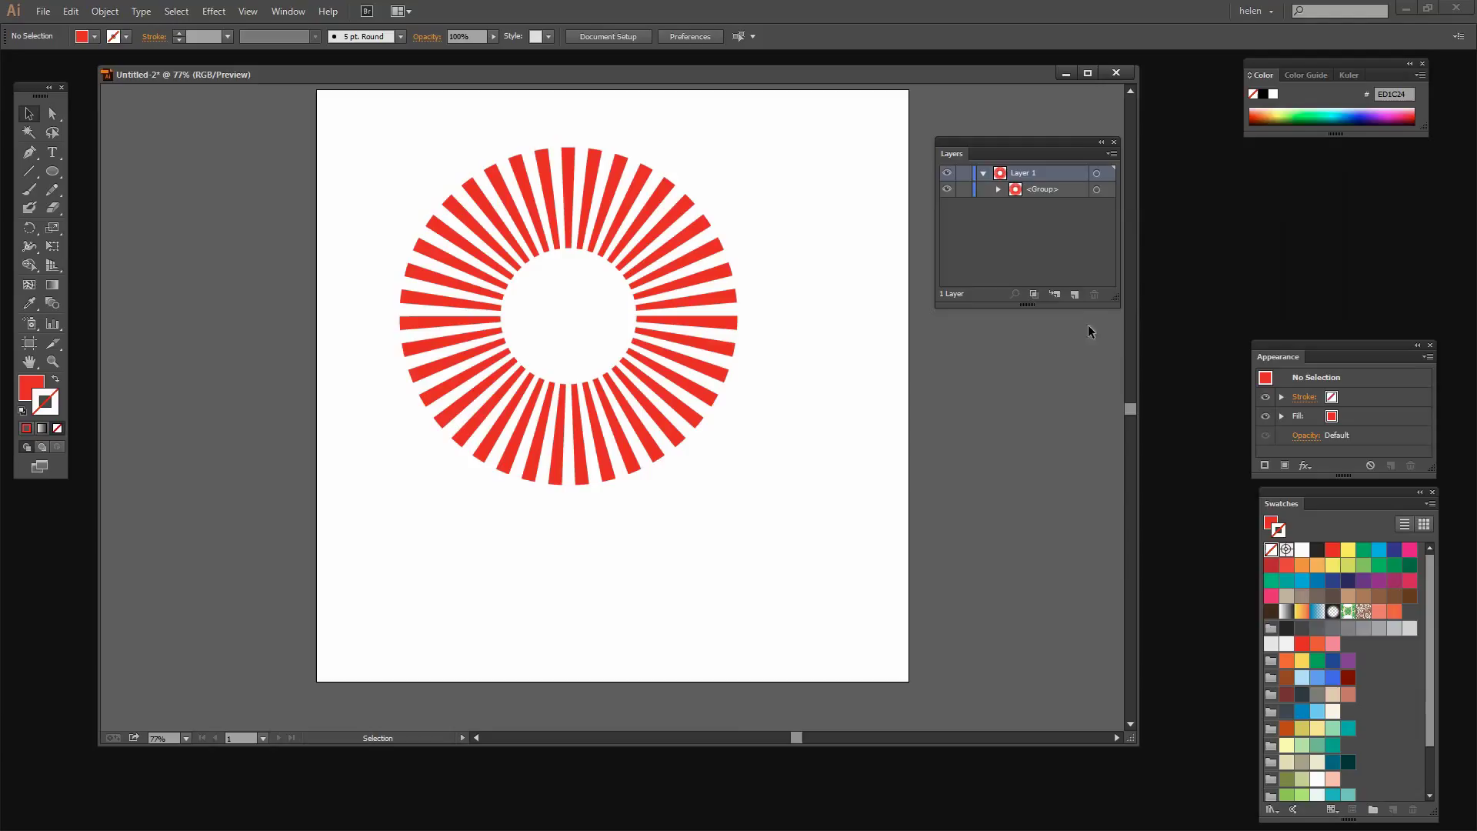
drag(1109, 300, 1206, 600)
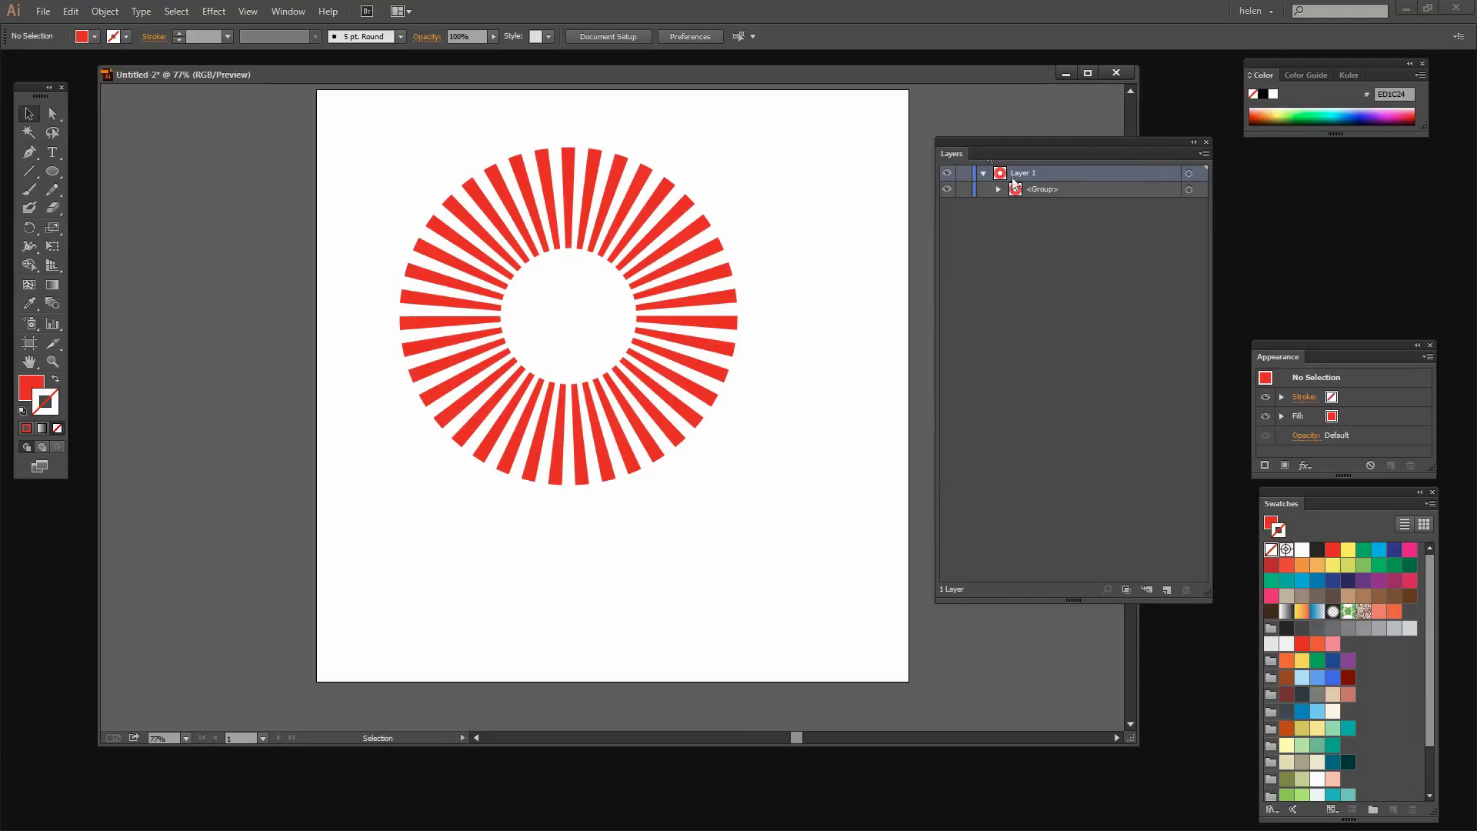
click(998, 190)
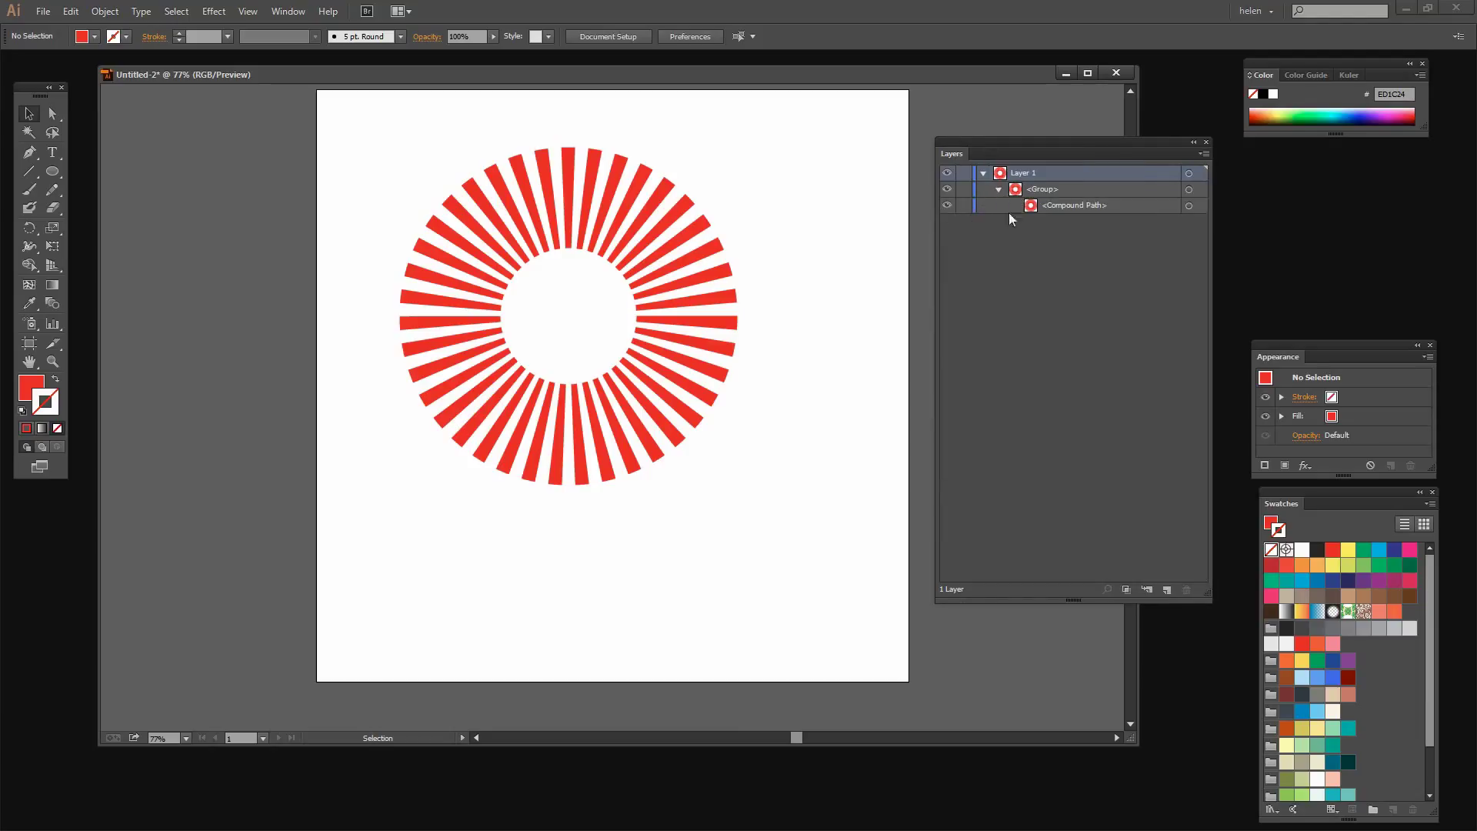
click(1059, 204)
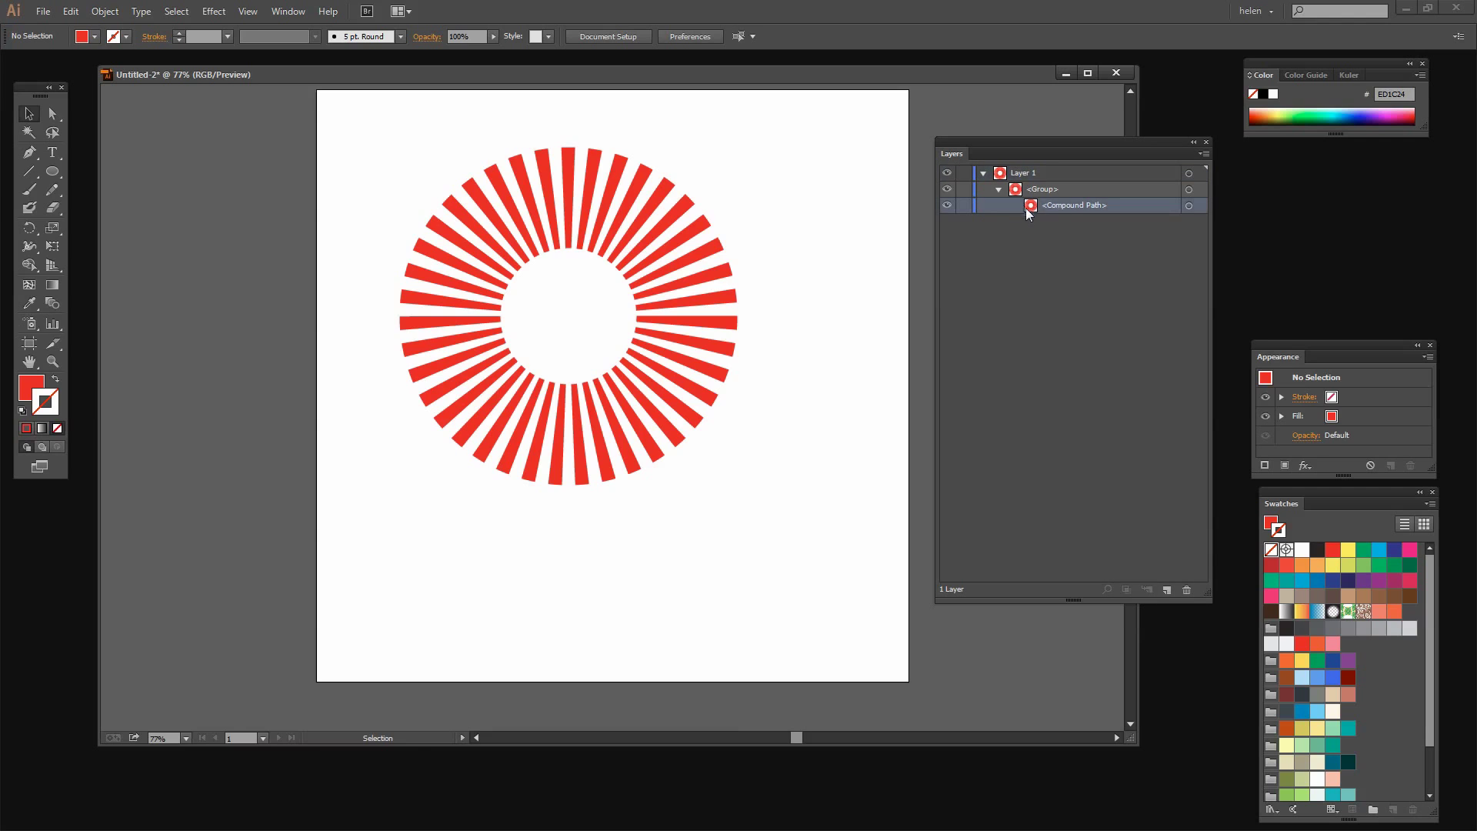
Lasso the rays' inner anchor points and Average them on both axes to the centre
click(53, 132)
mouse_move(533, 224)
mouse_down()
mouse_move(475, 292)
mouse_move(476, 342)
mouse_move(492, 381)
mouse_move(535, 409)
mouse_move(597, 412)
mouse_move(641, 391)
mouse_move(680, 320)
mouse_move(678, 279)
mouse_move(652, 237)
mouse_move(533, 224)
mouse_up()
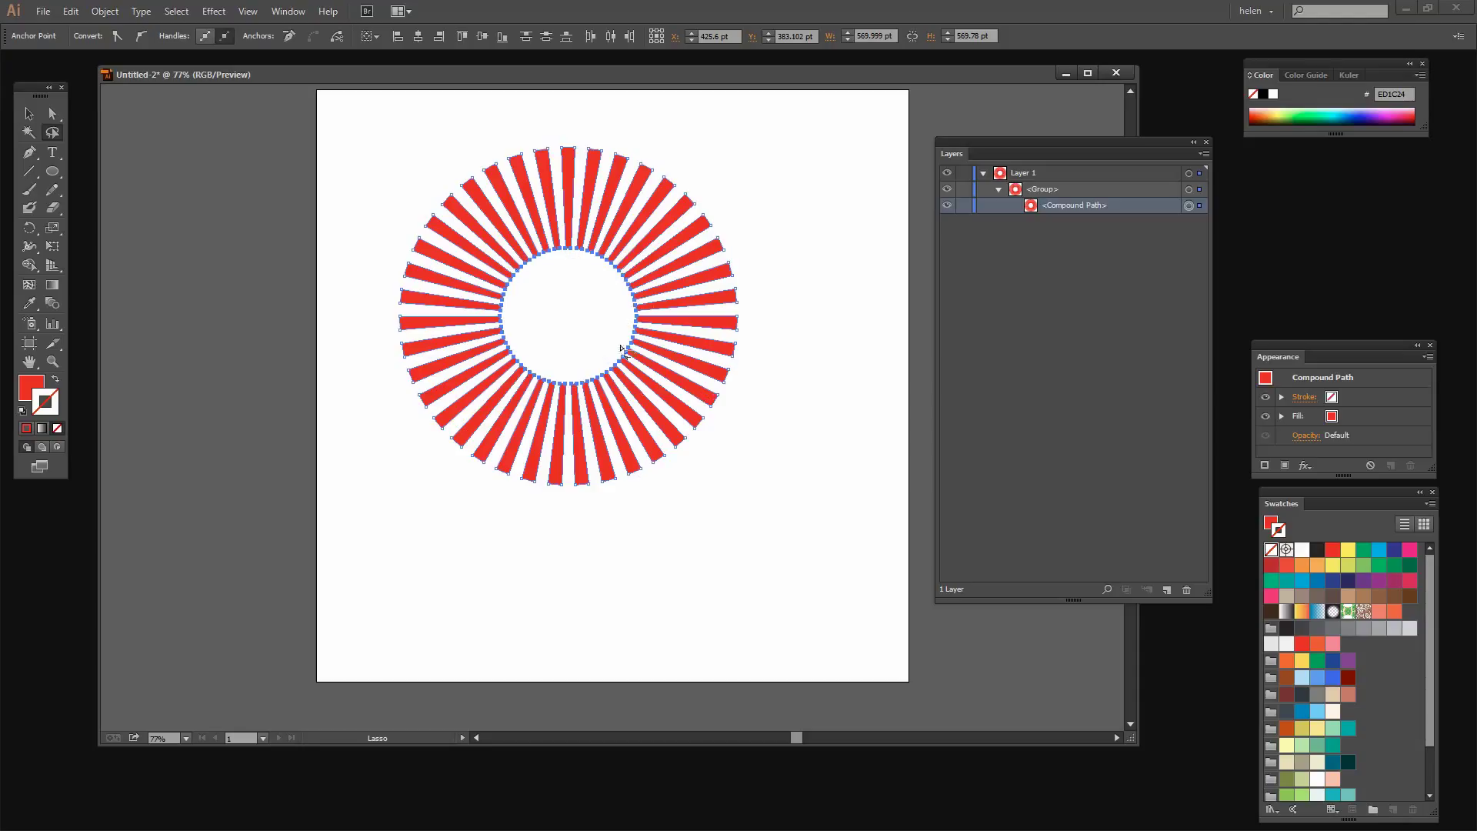
click(106, 11)
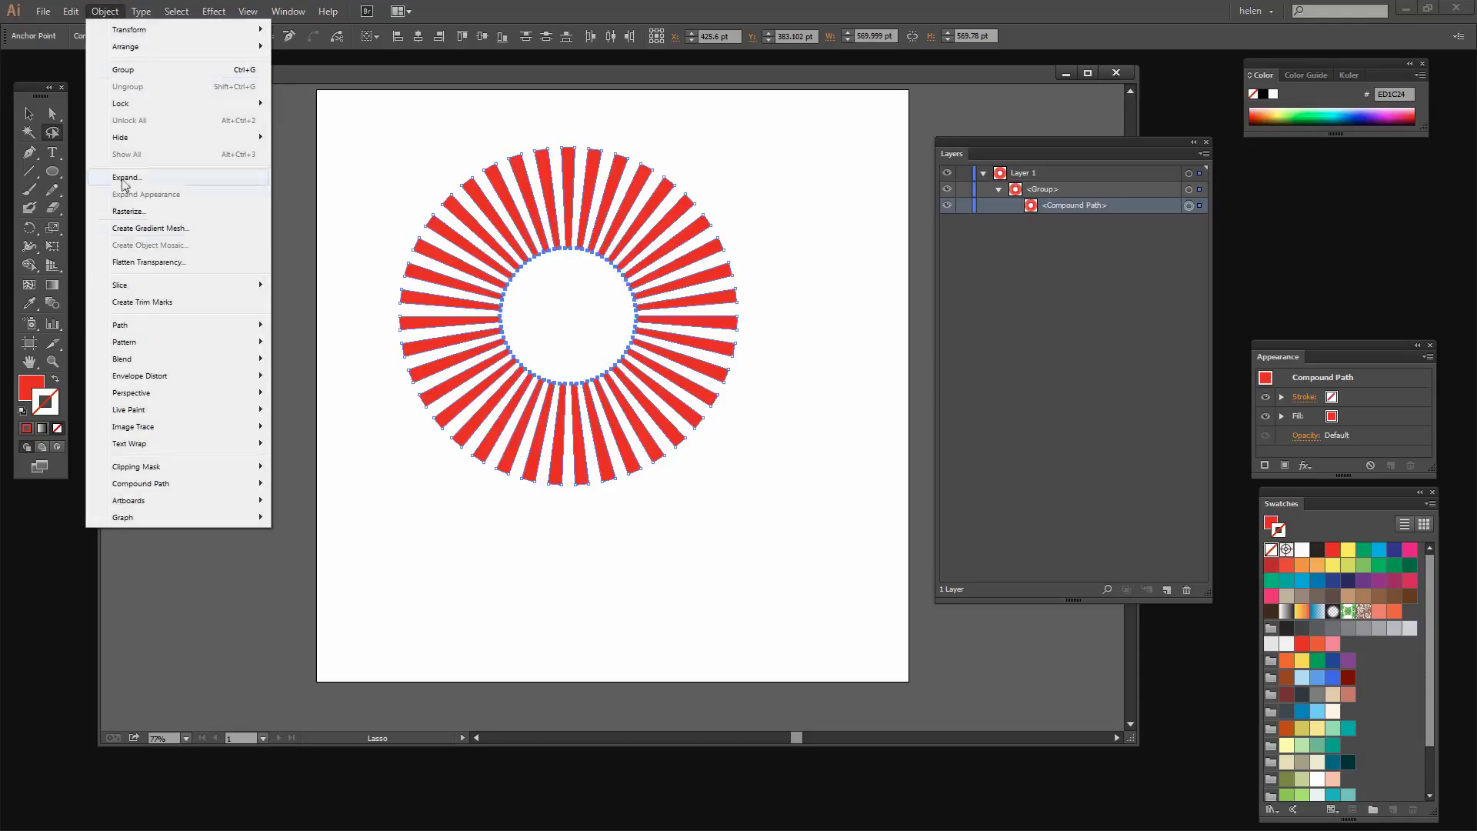
mouse_move(221, 326)
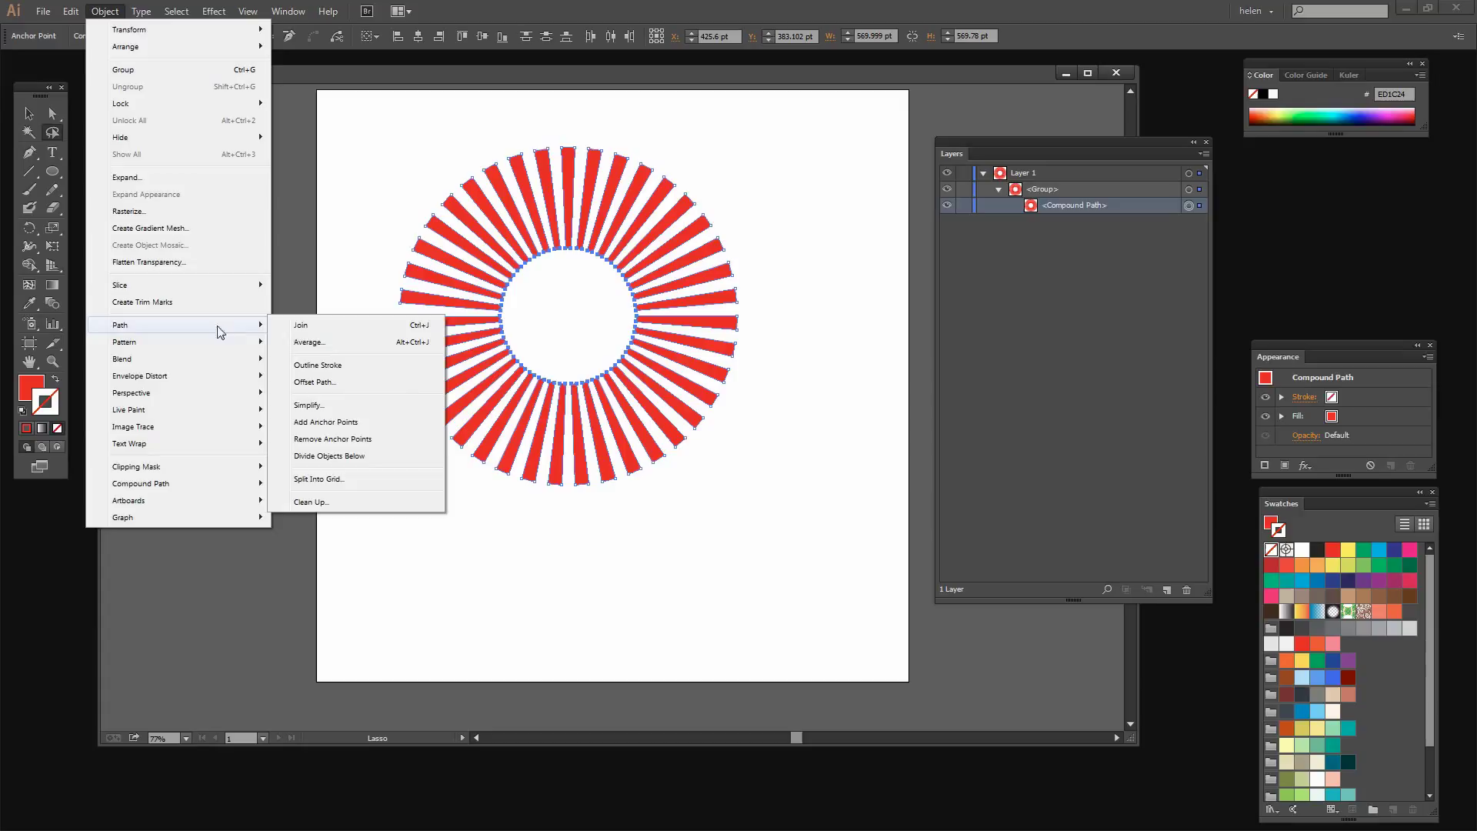
click(300, 342)
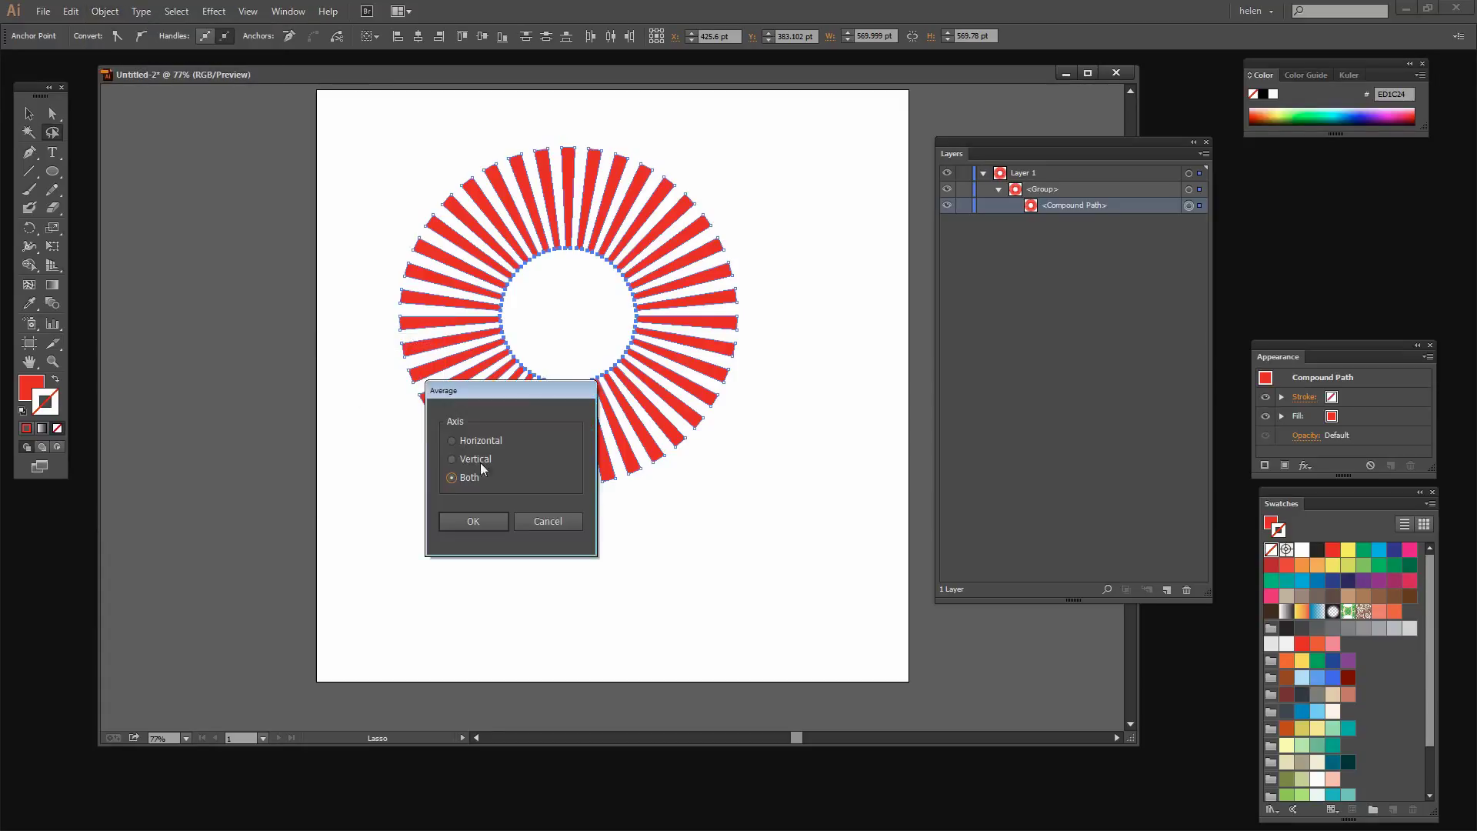
click(478, 525)
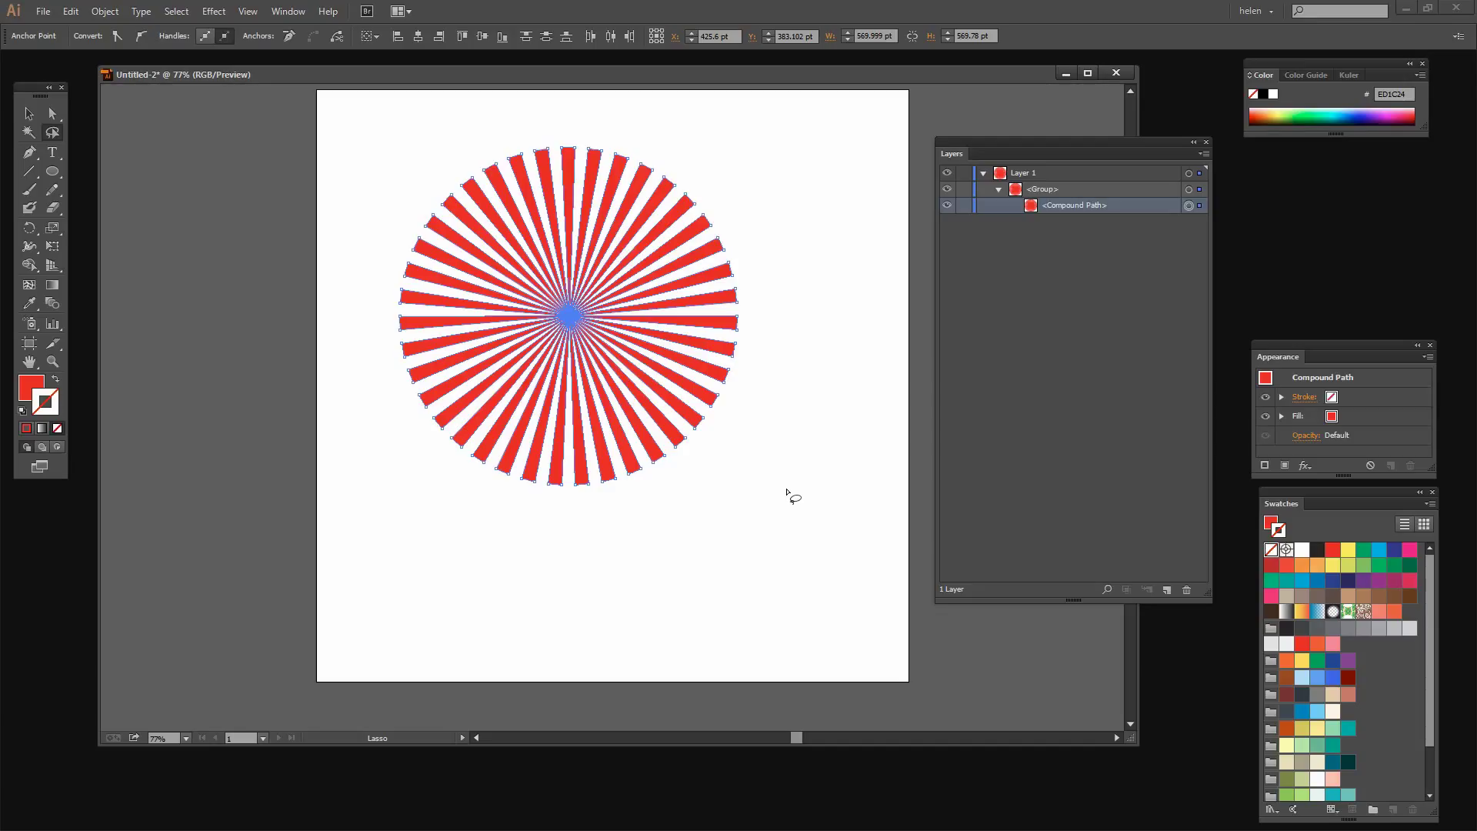
click(786, 488)
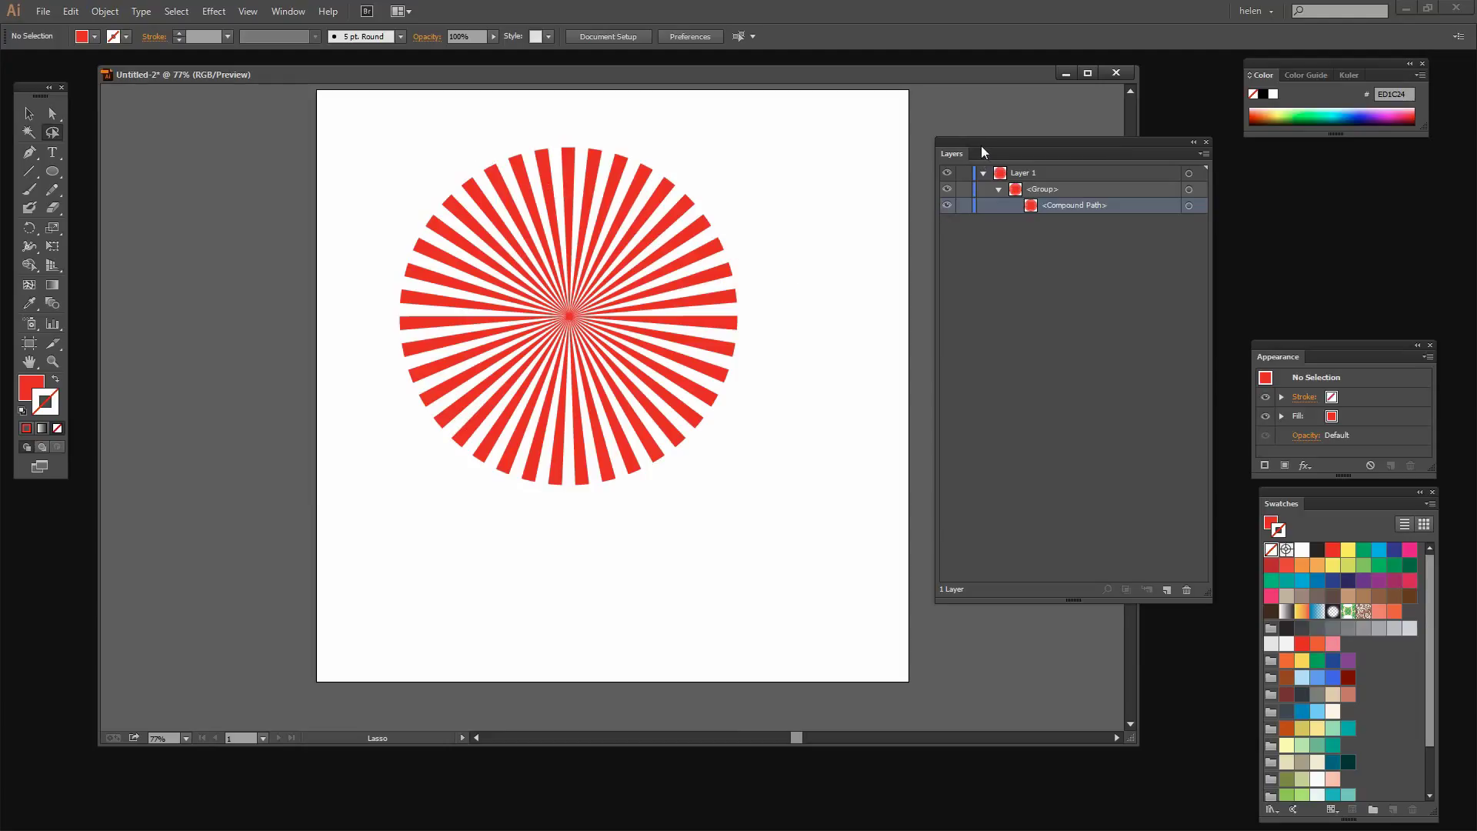
Create a 200 × 200 pt square with the Rectangle tool
drag(981, 145, 1010, 122)
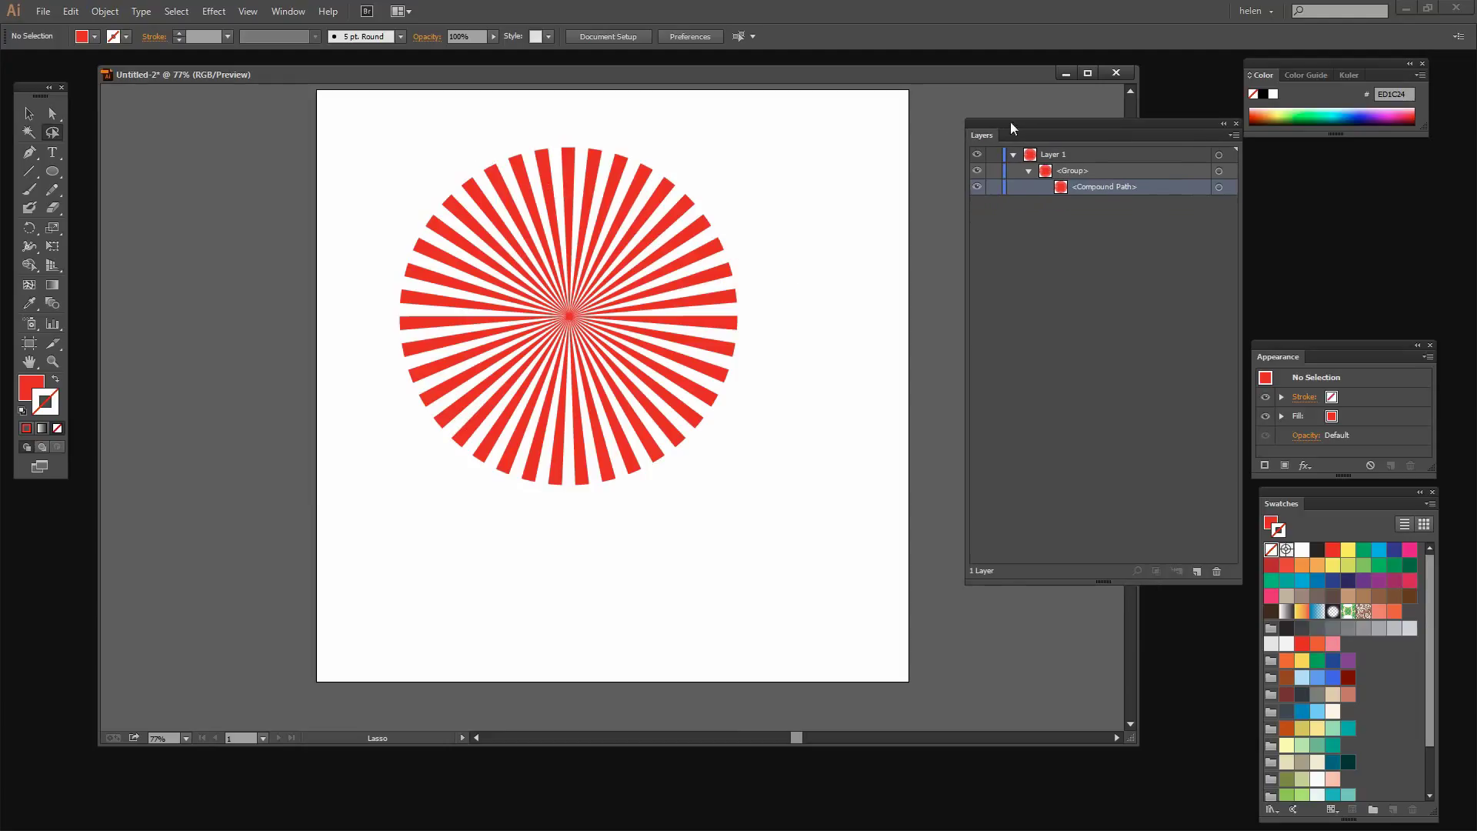
click(50, 170)
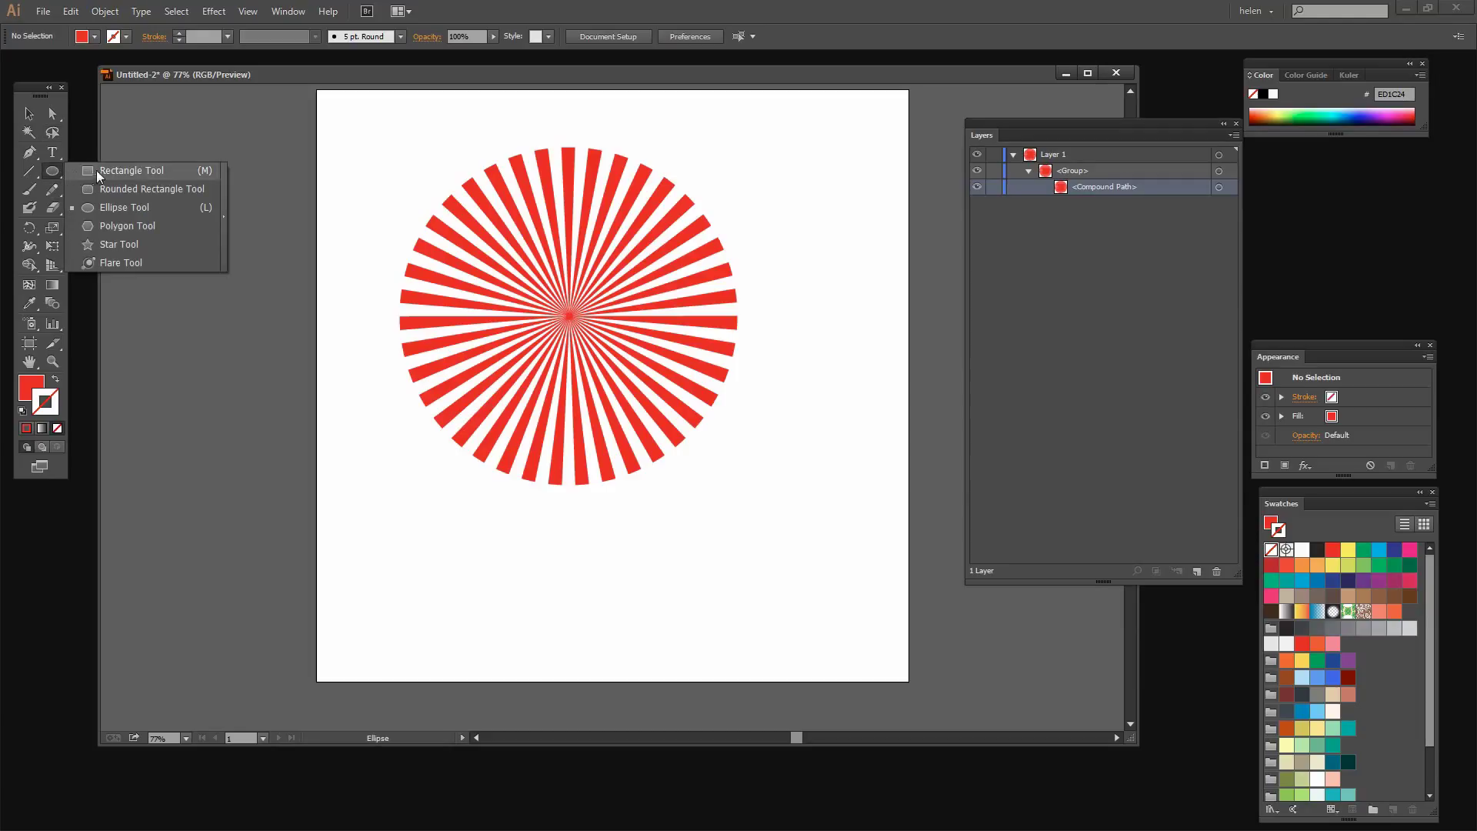
click(112, 171)
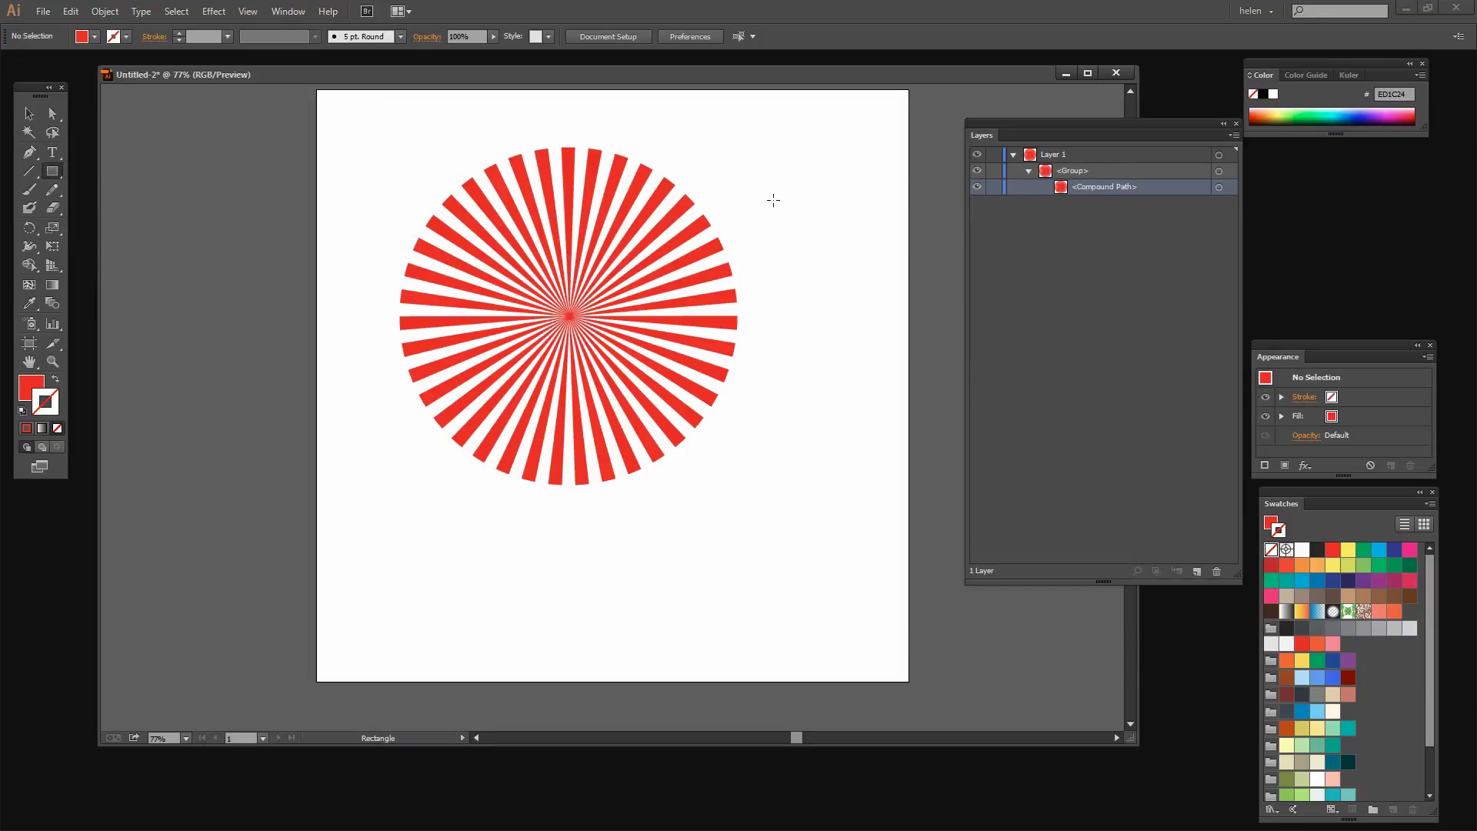
click(776, 204)
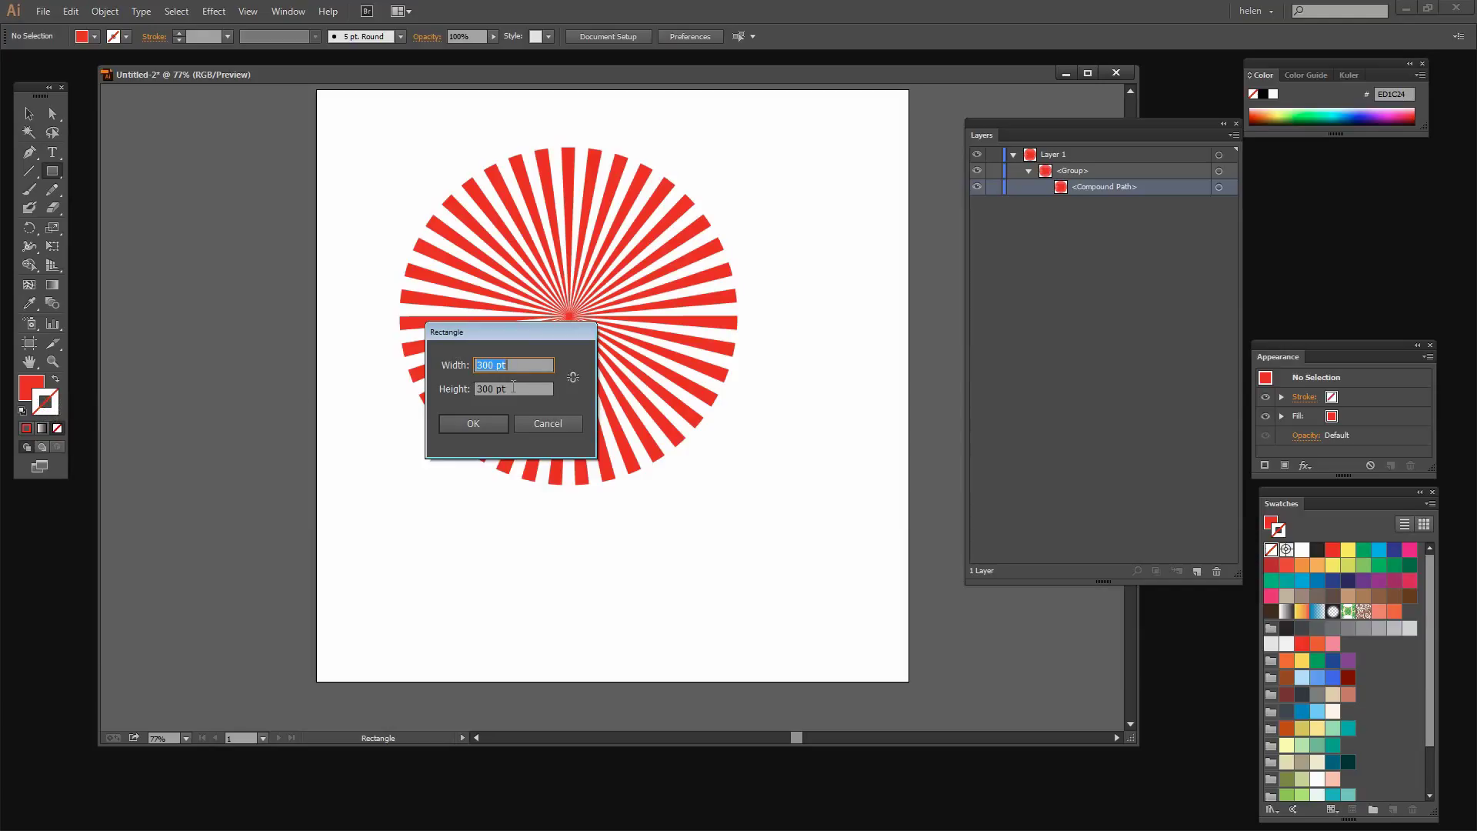
text(200)
key(Tab)
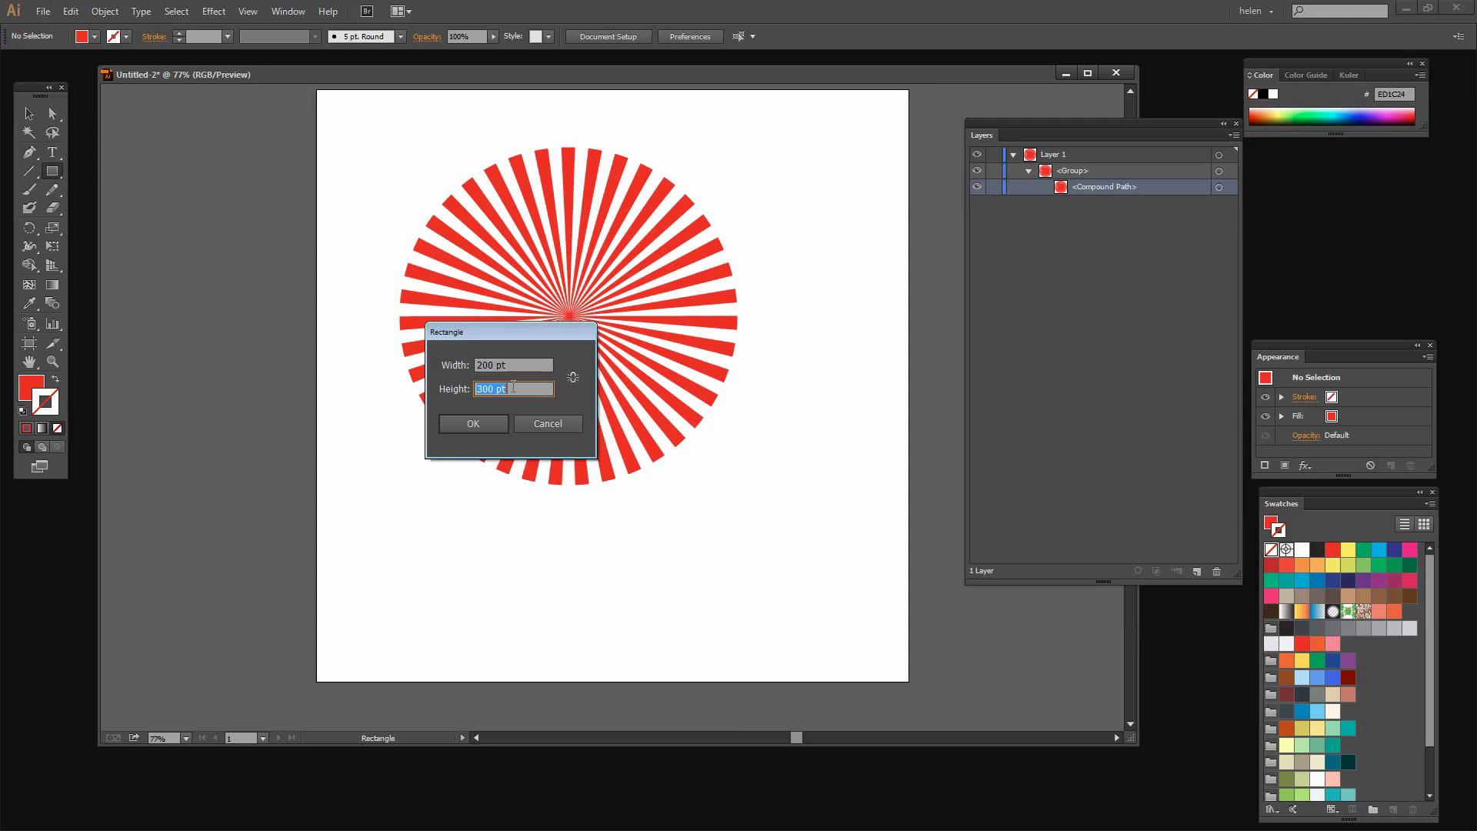
text(200)
click(475, 423)
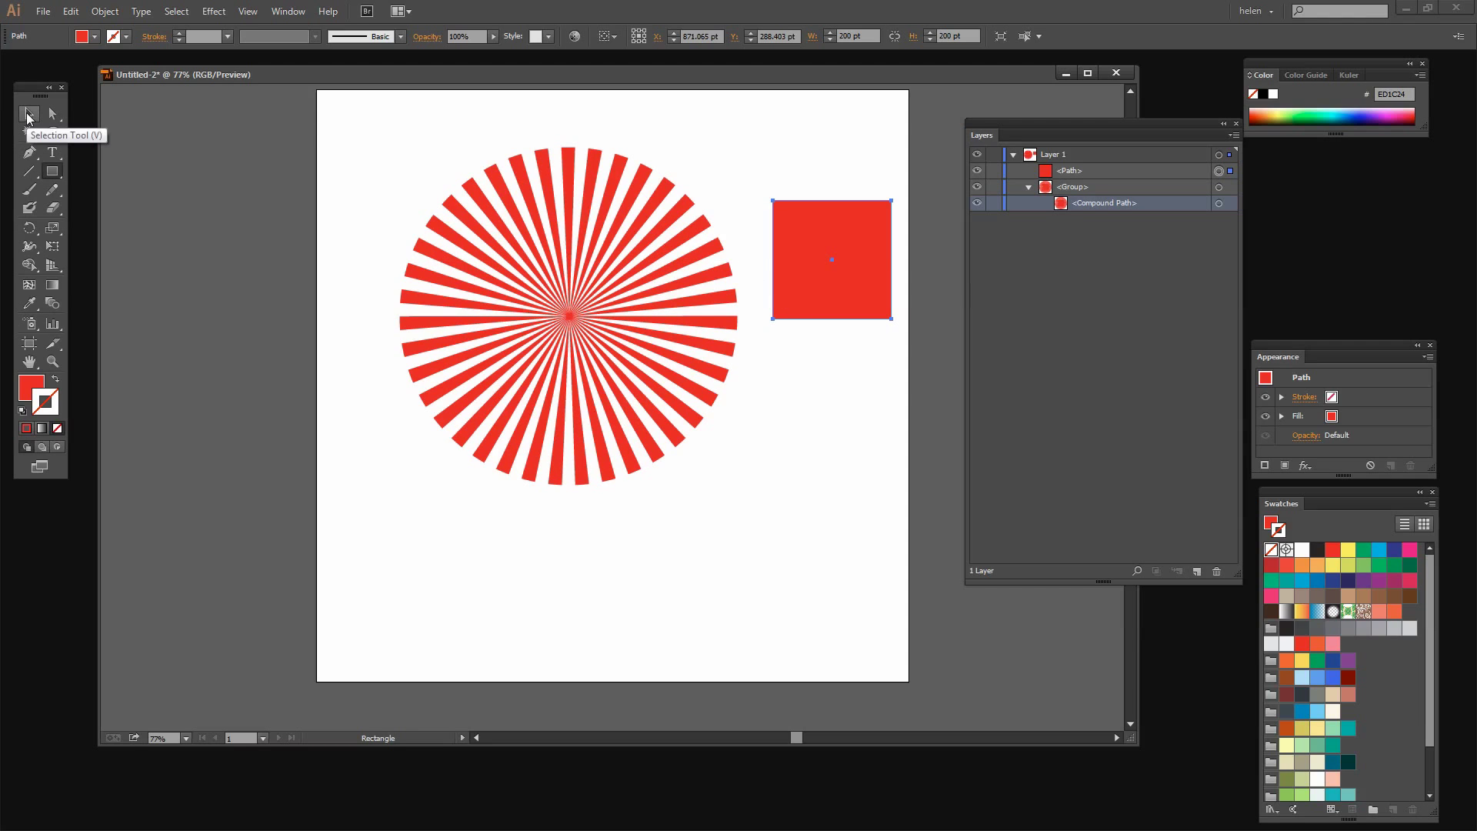
Rotate the square 45° into a diamond and set its bottom point on the sunburst centre
click(28, 116)
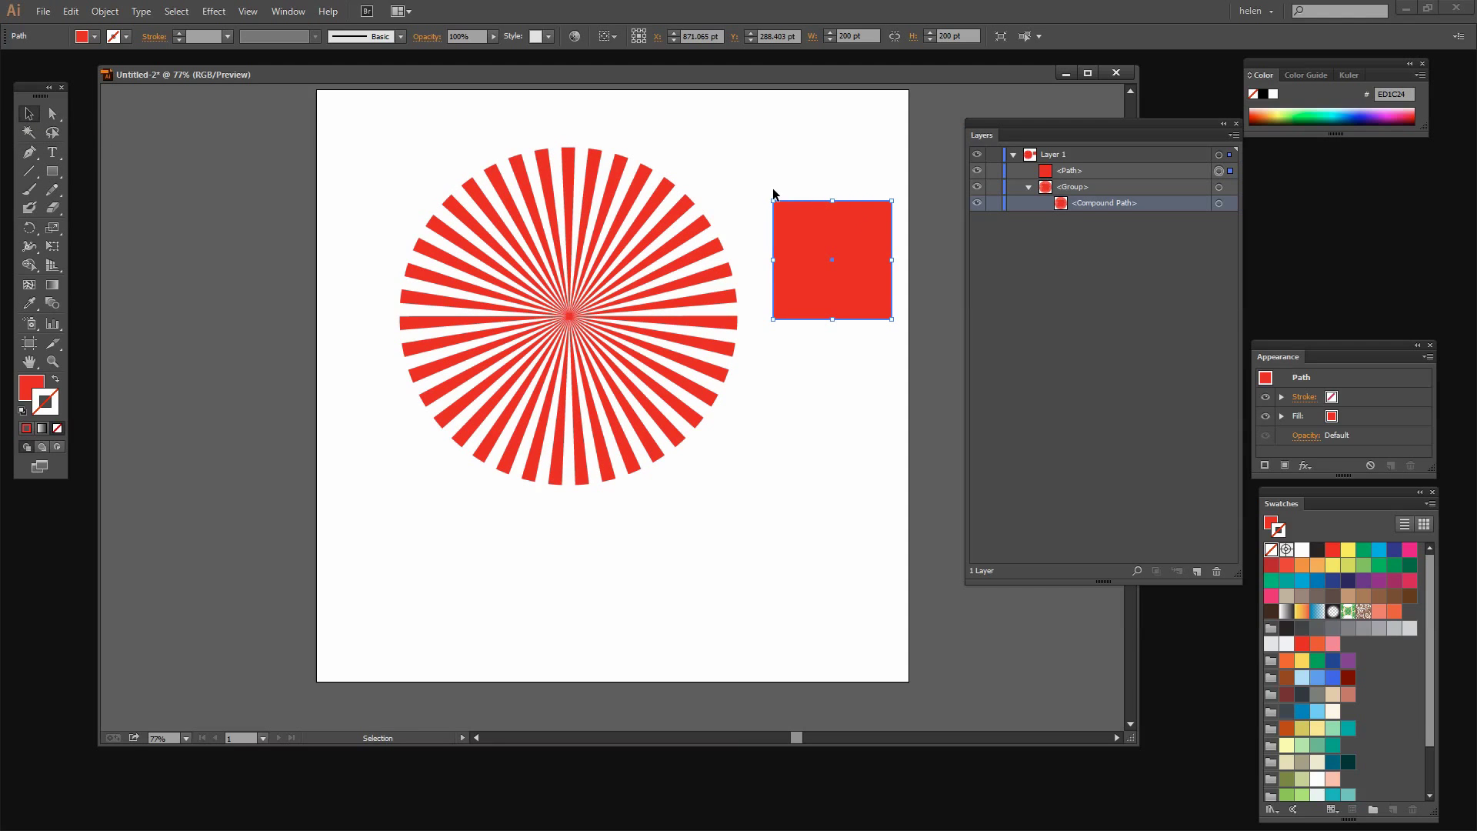
drag(768, 195, 760, 256)
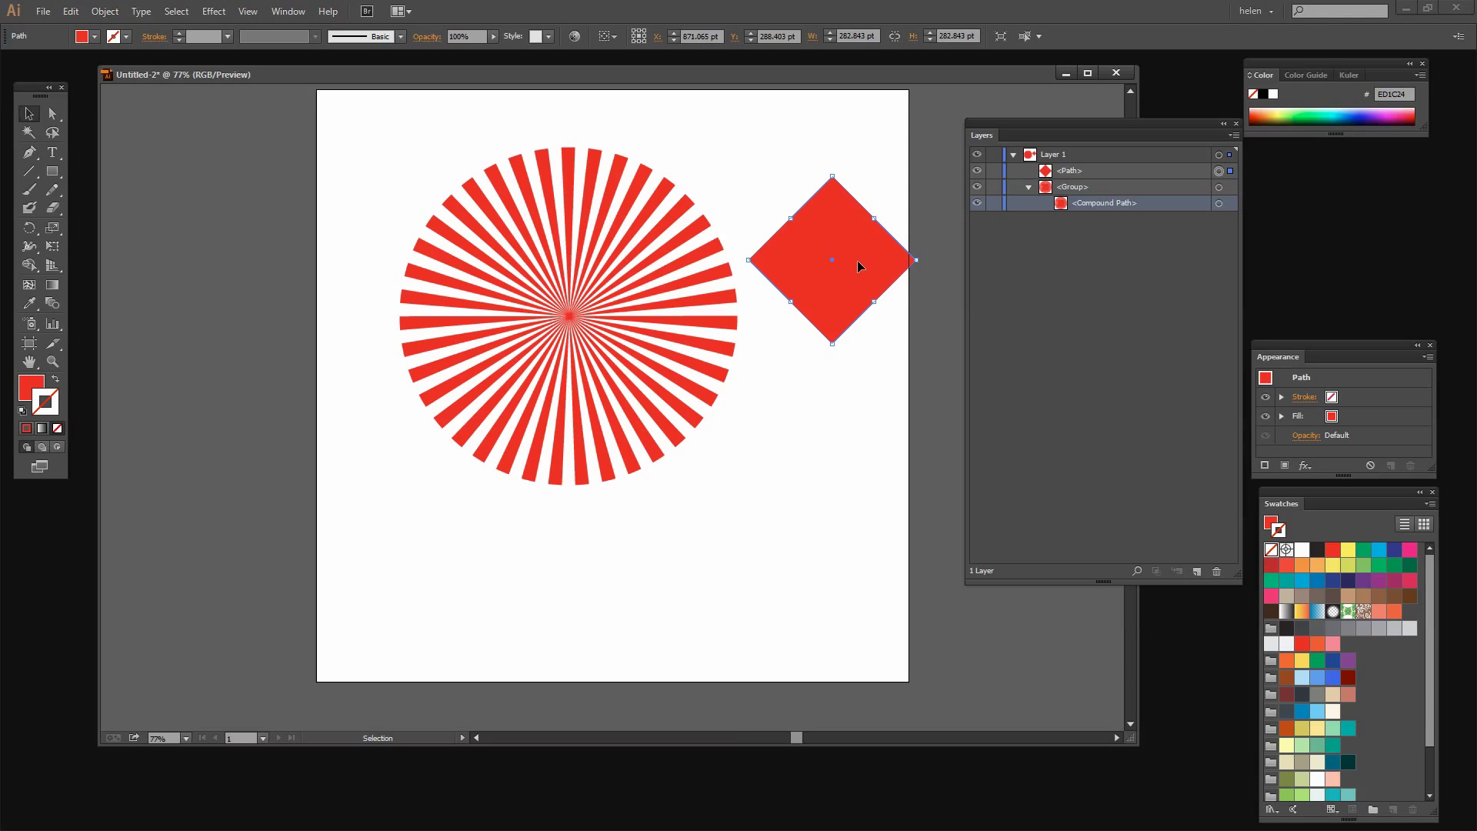
drag(861, 264, 598, 235)
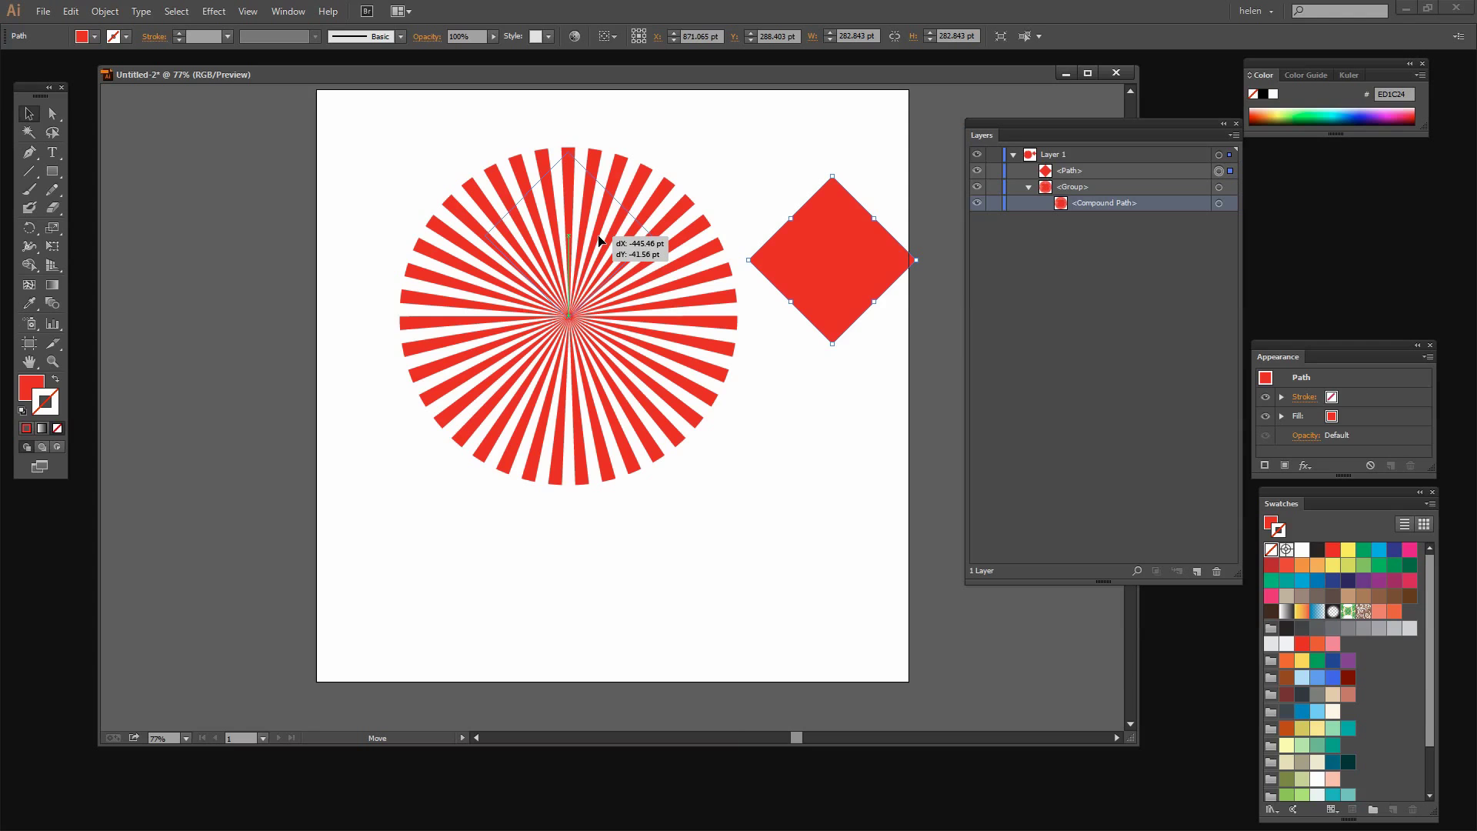
drag(598, 241, 599, 241)
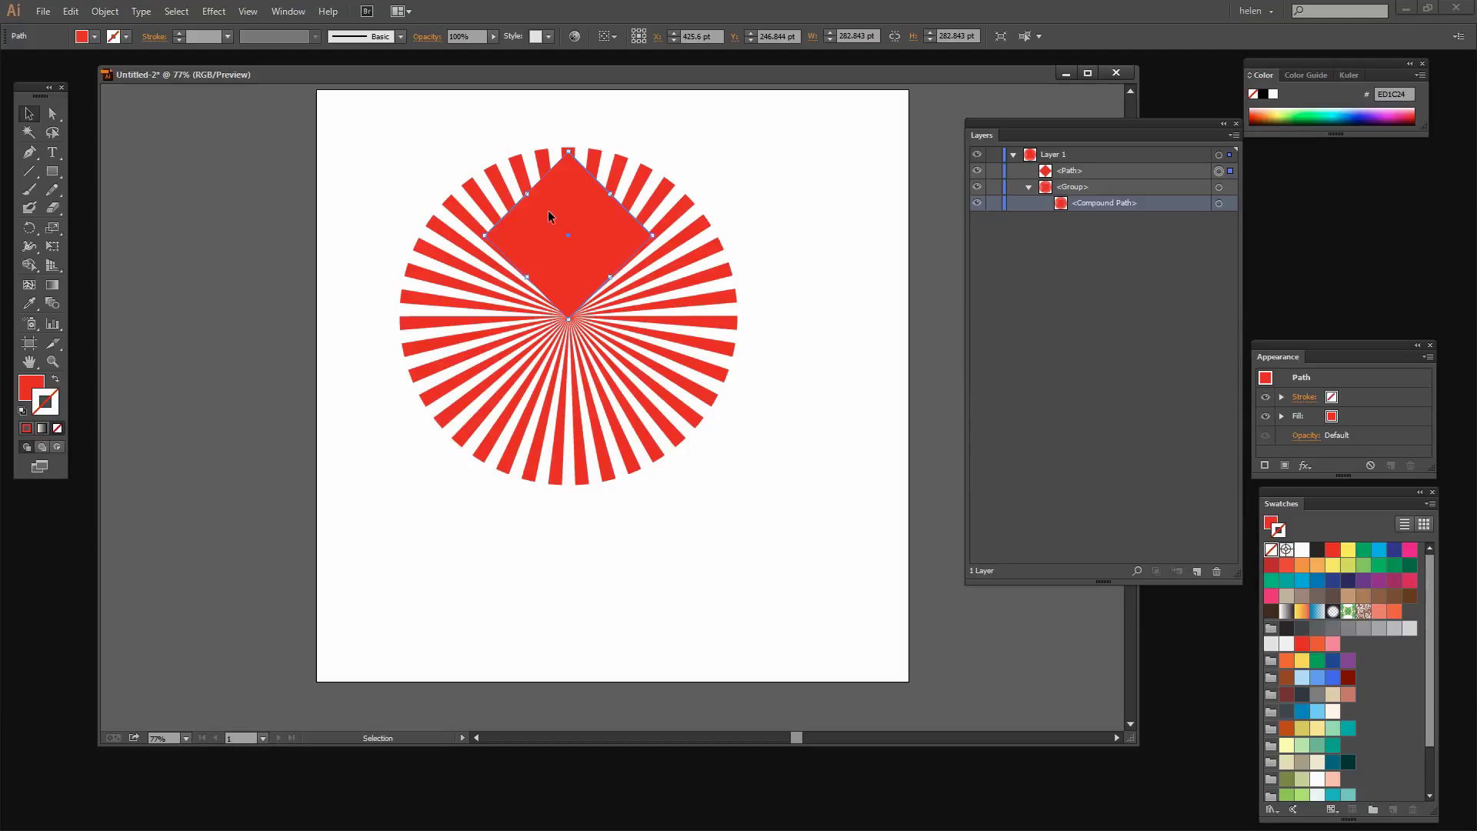
Paste a copy of the diamond in place, hide it, then select the lower diamond and sunburst group
click(70, 10)
click(91, 88)
click(70, 11)
click(98, 154)
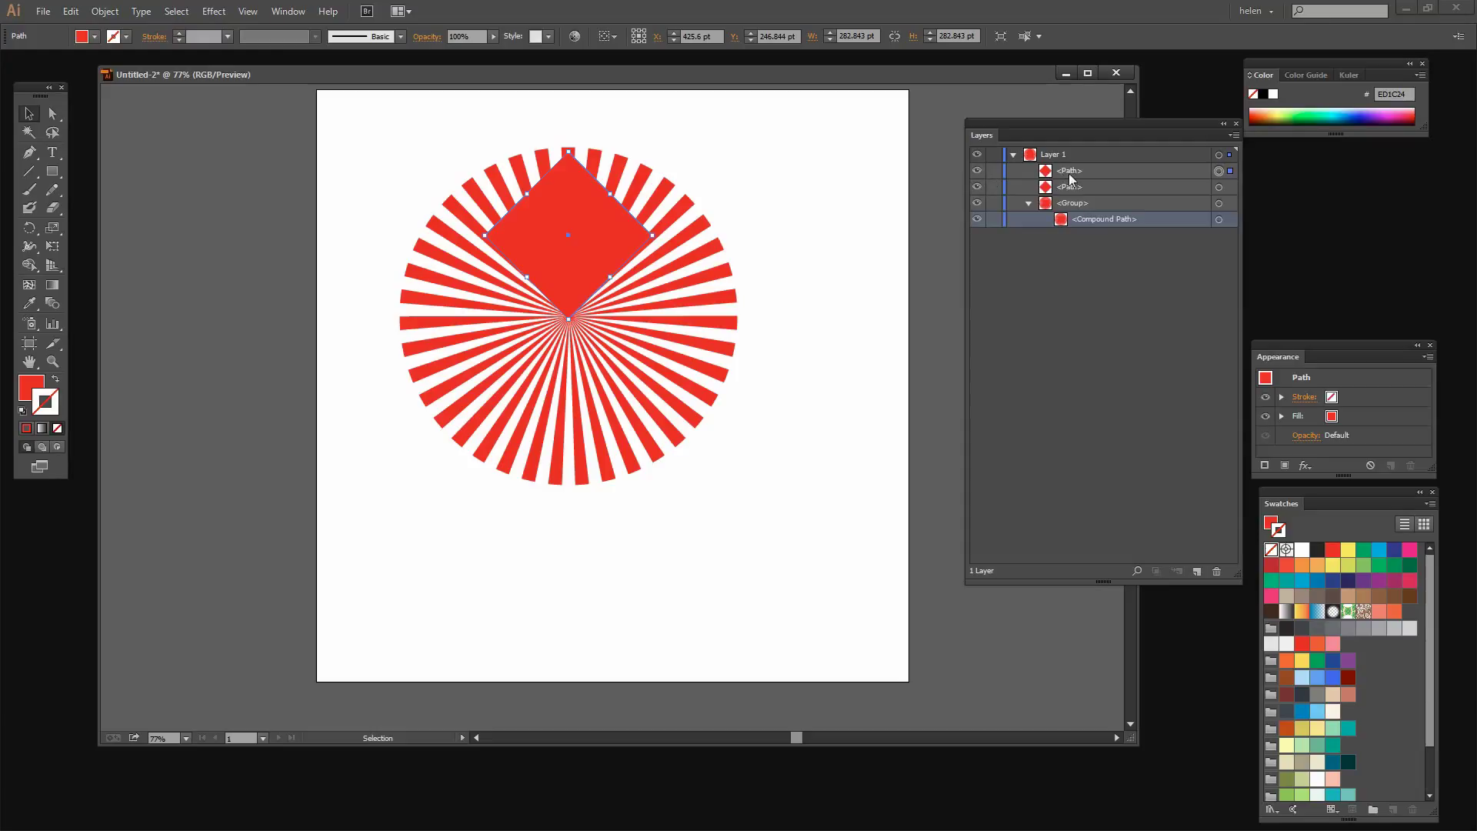
click(977, 171)
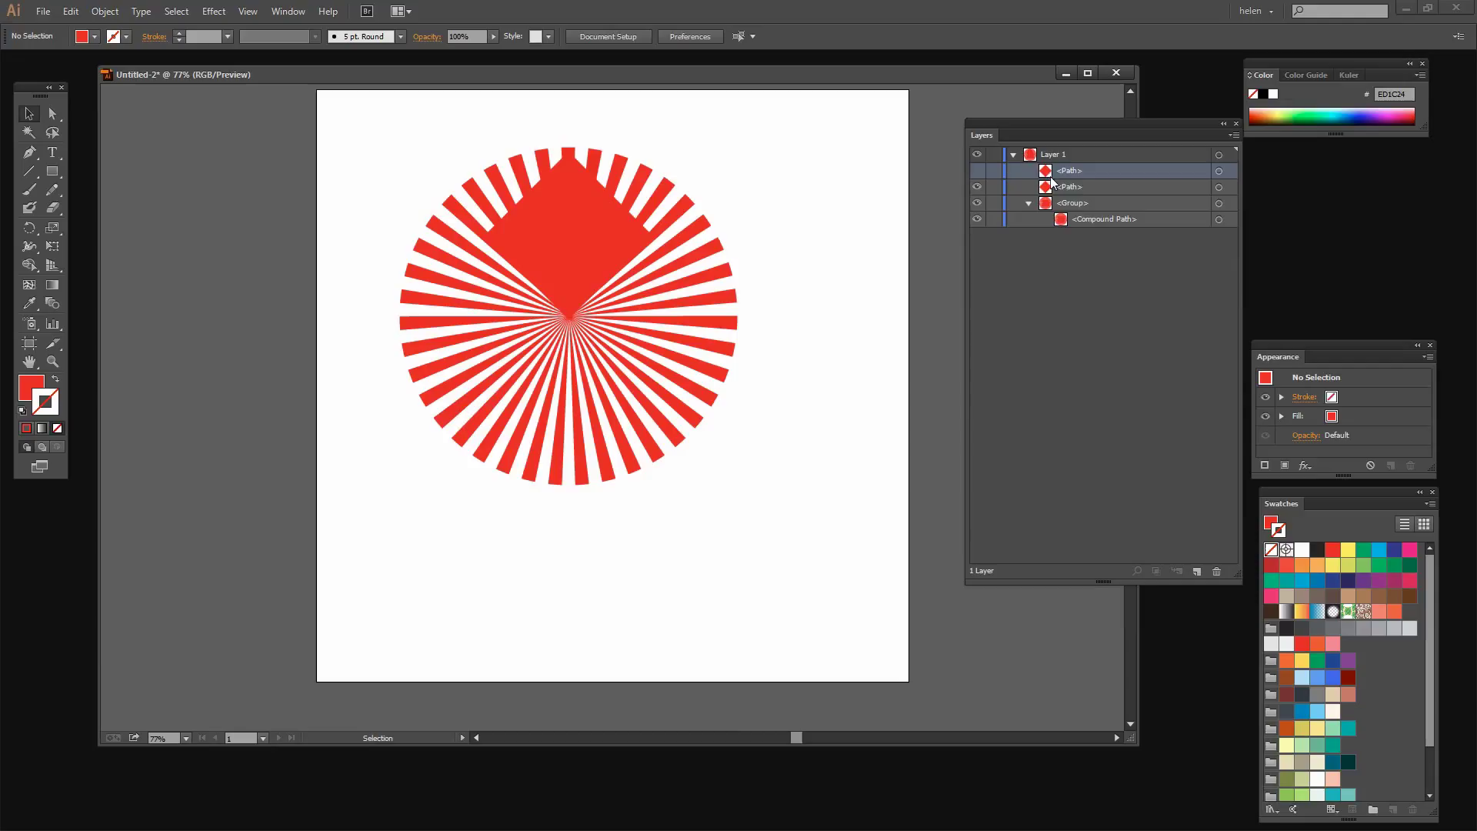
click(1219, 187)
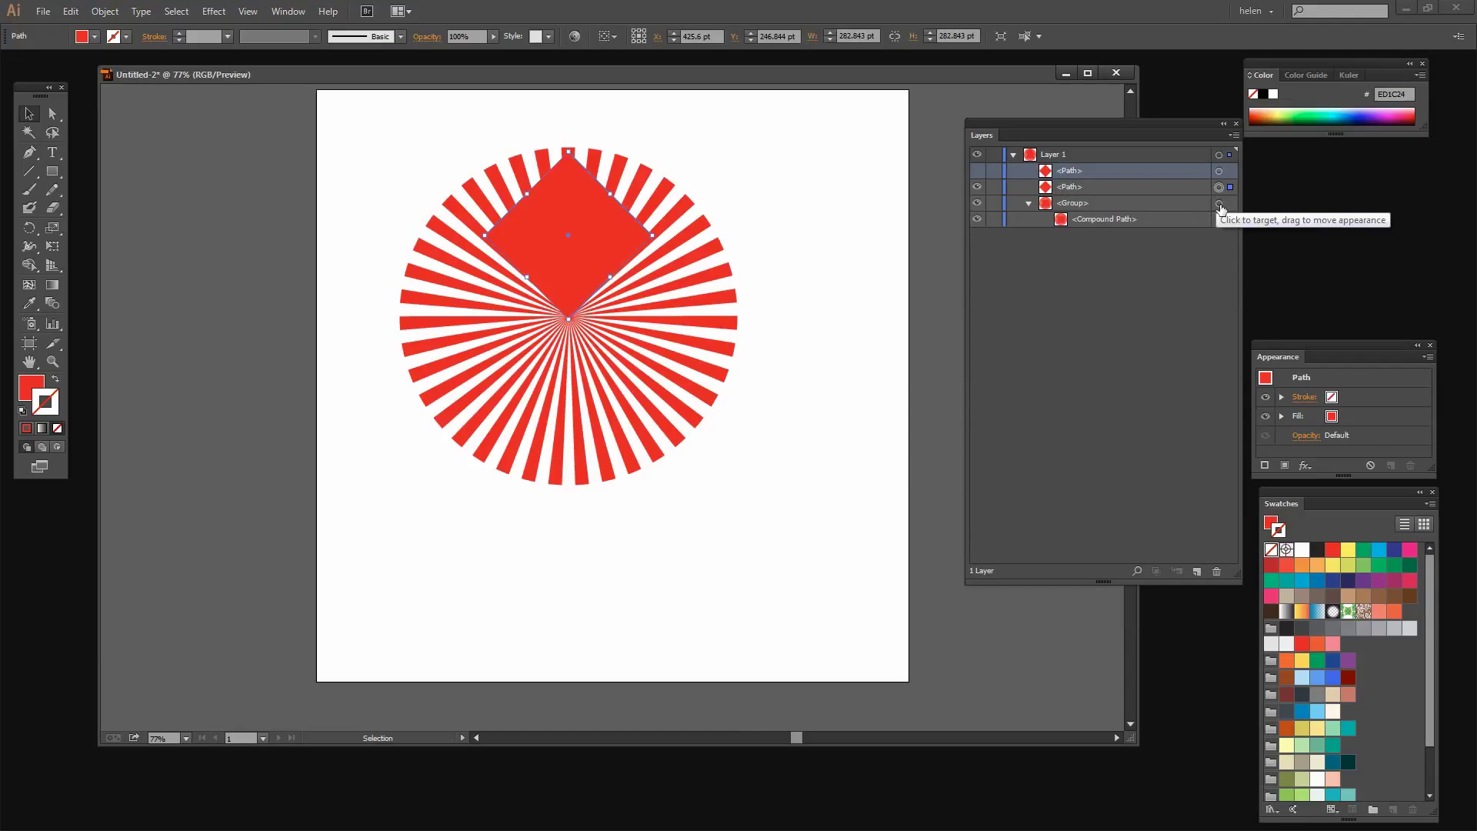
shift+click(1219, 203)
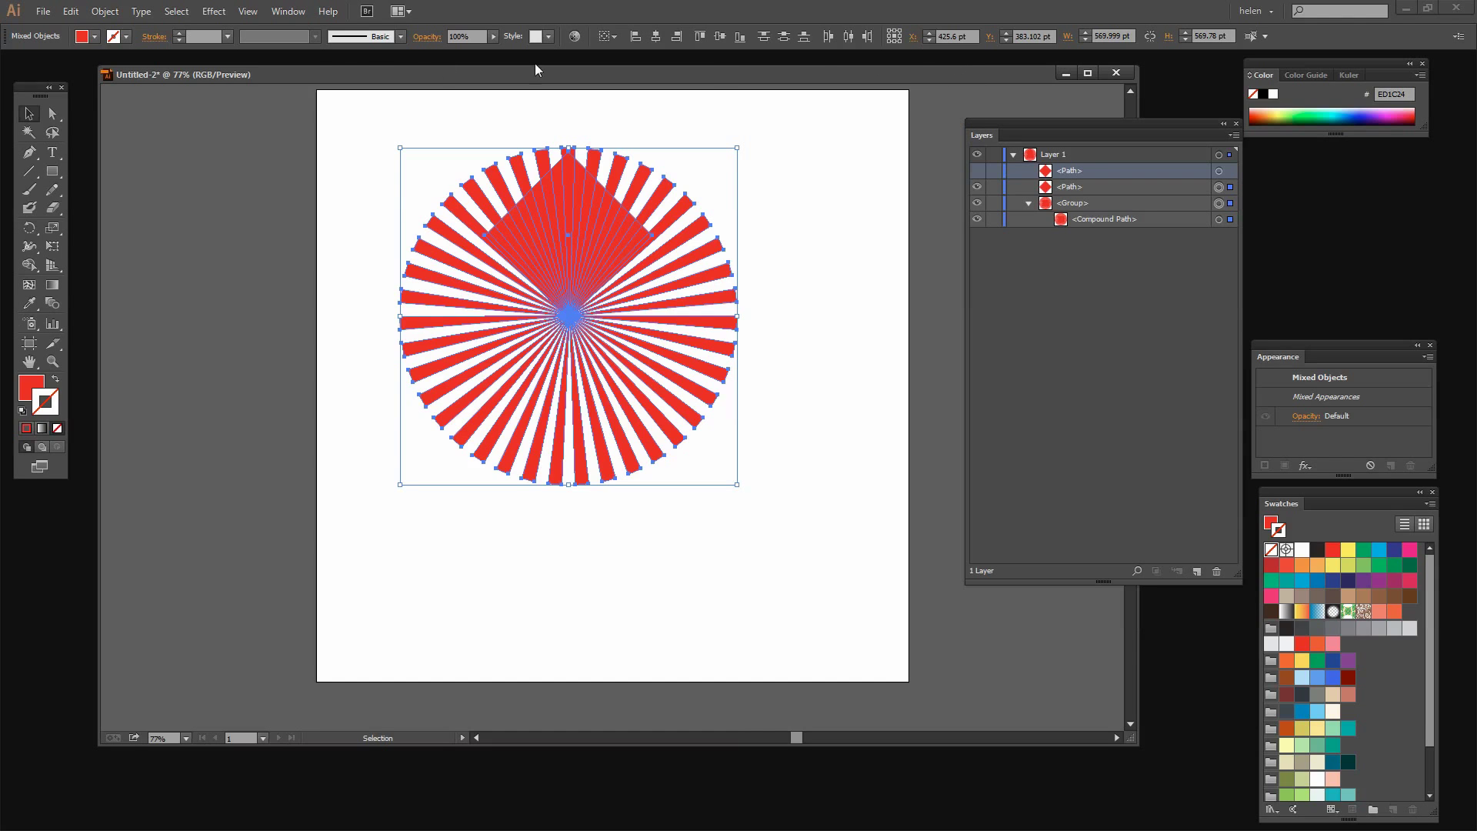
Crop the sunburst group to the diamond with the Pathfinder panel's Crop
click(283, 13)
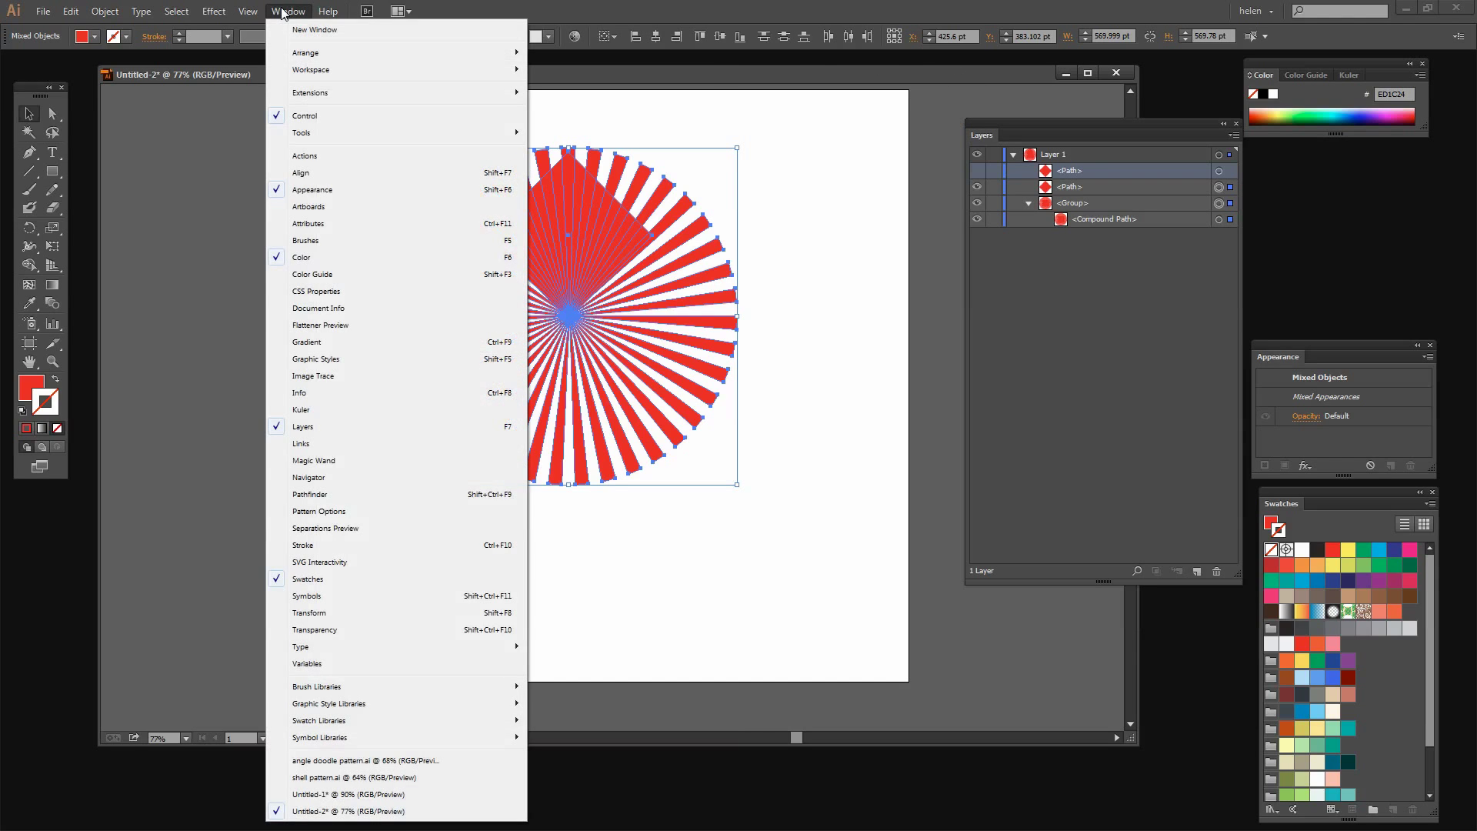
click(305, 498)
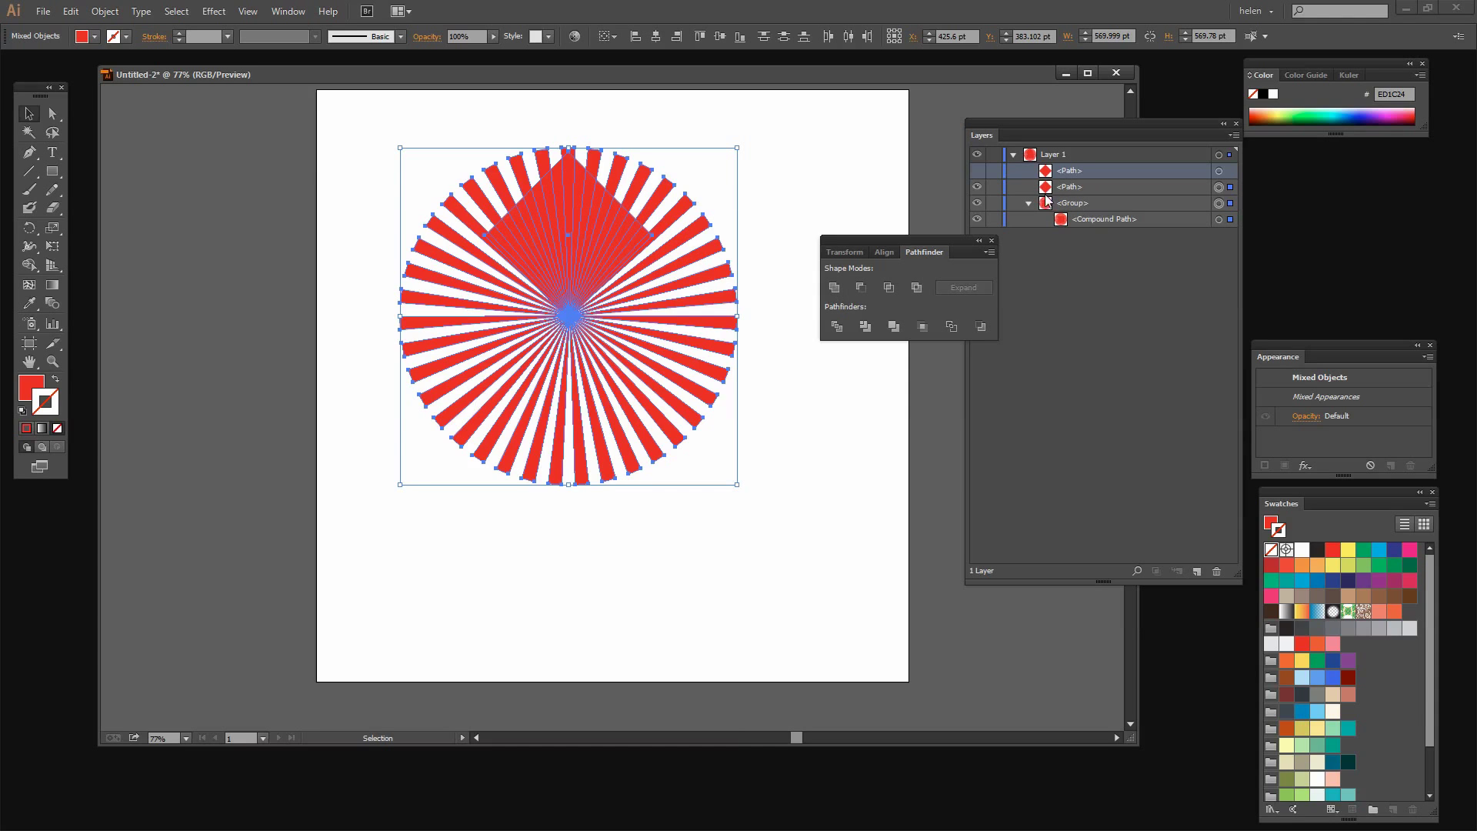
click(923, 327)
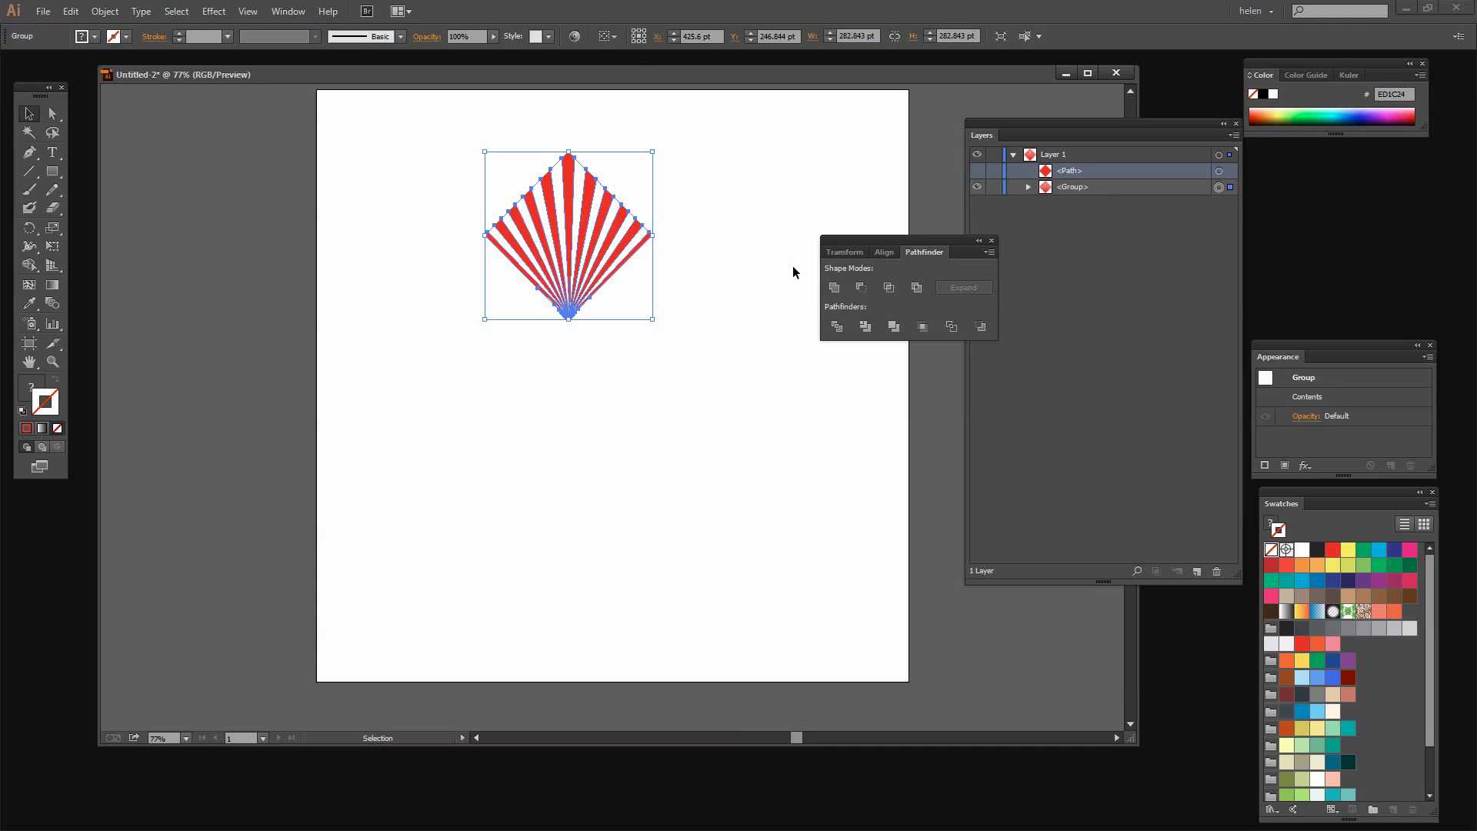
Unhide the duplicate diamond and select its path in the Layers panel
drag(840, 245, 1012, 304)
key(ctrl+shift+a)
click(597, 283)
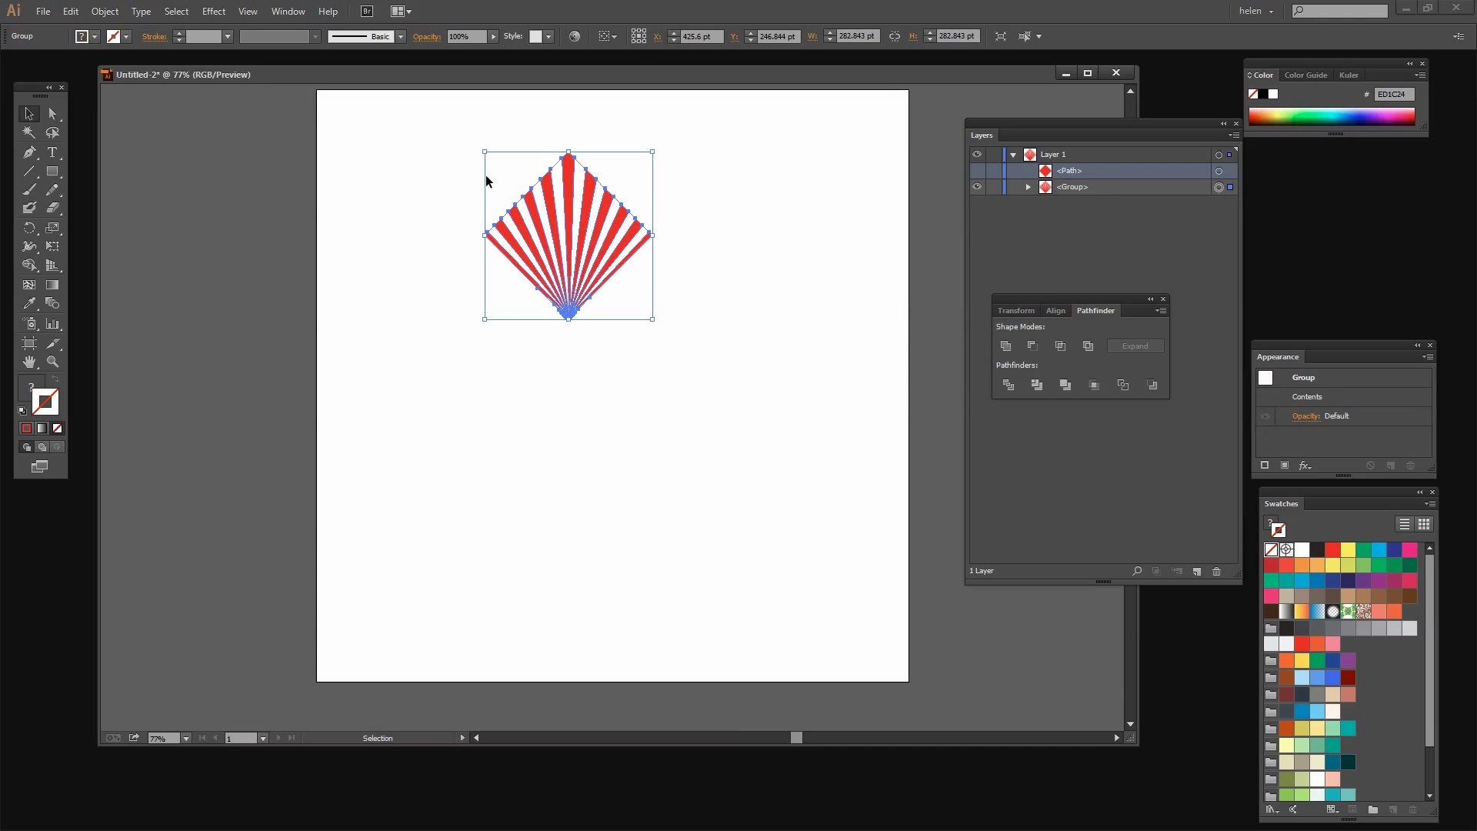
click(976, 170)
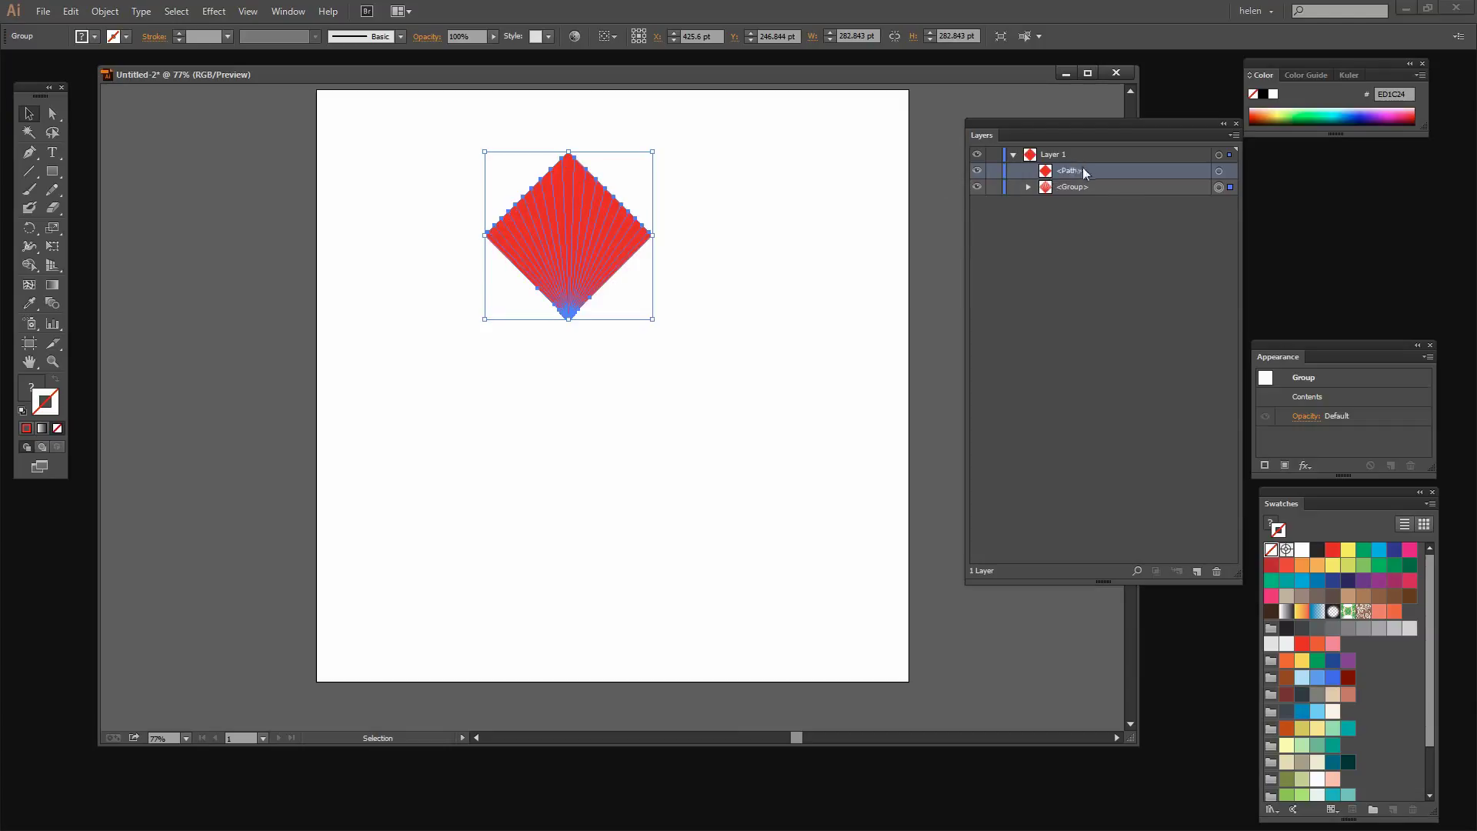
click(1219, 171)
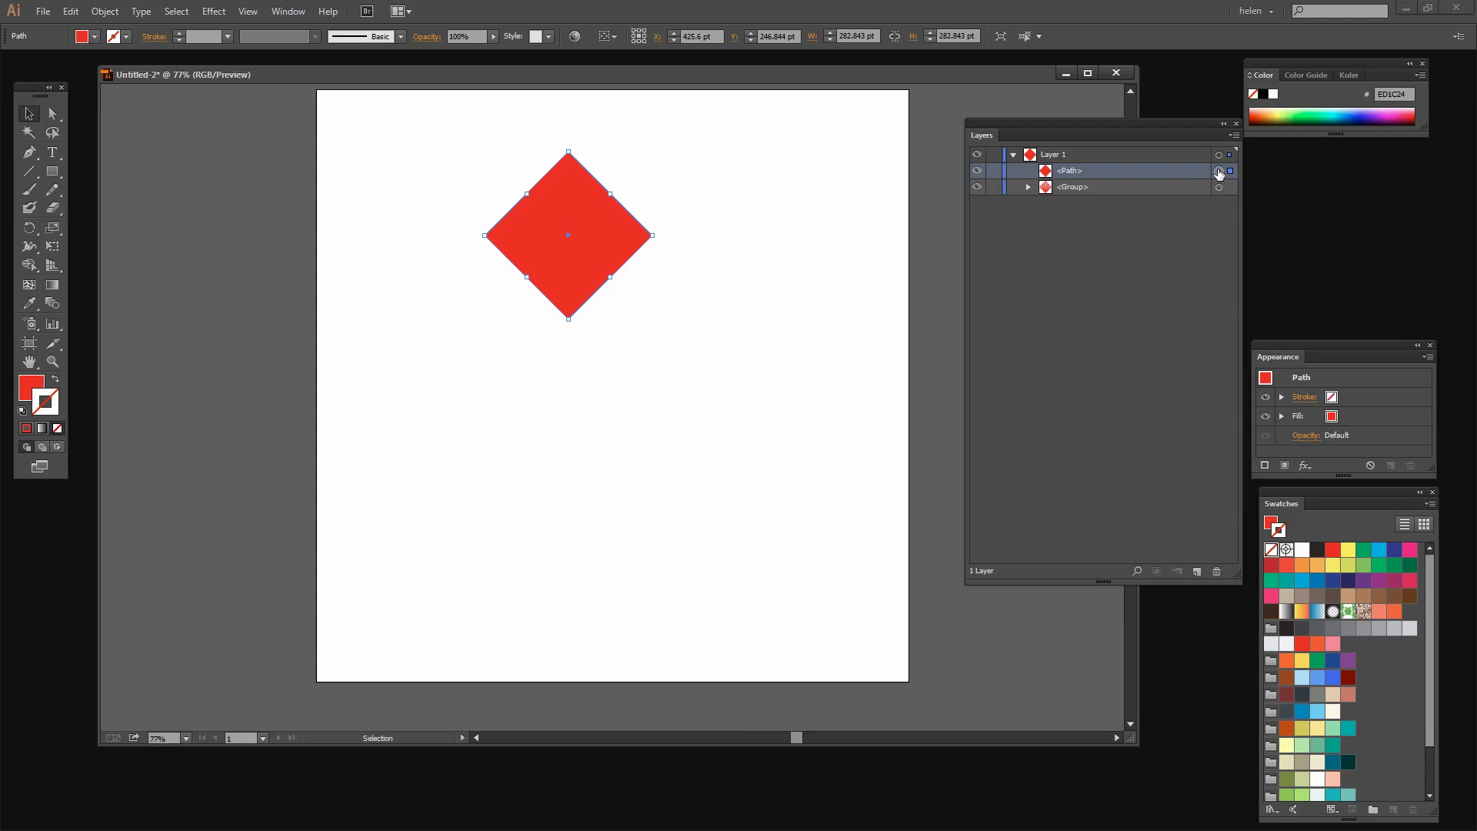
Swap the diamond's fill and stroke and raise the stroke weight to 4 pt
click(55, 381)
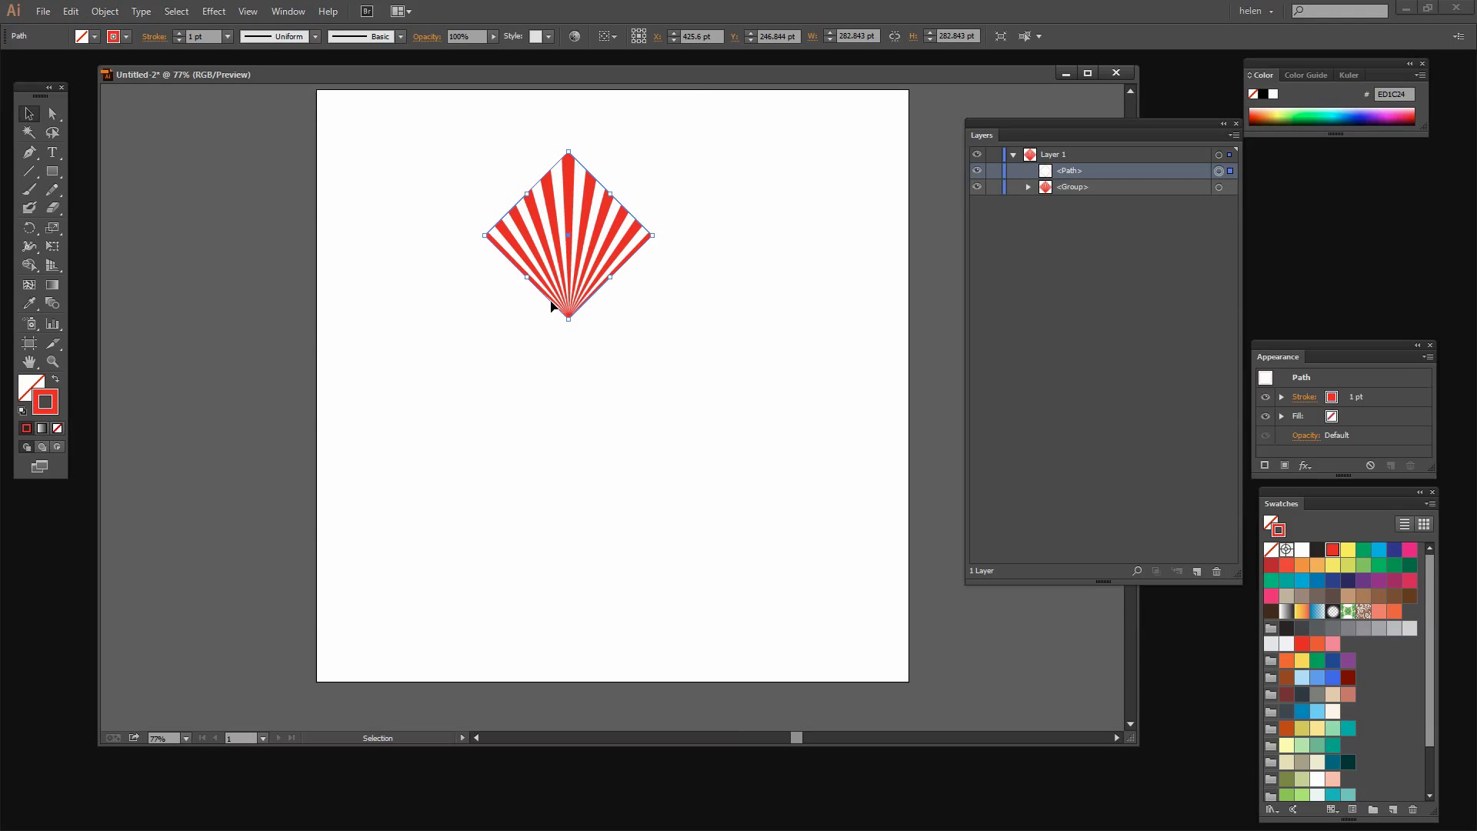
click(1337, 405)
click(1360, 394)
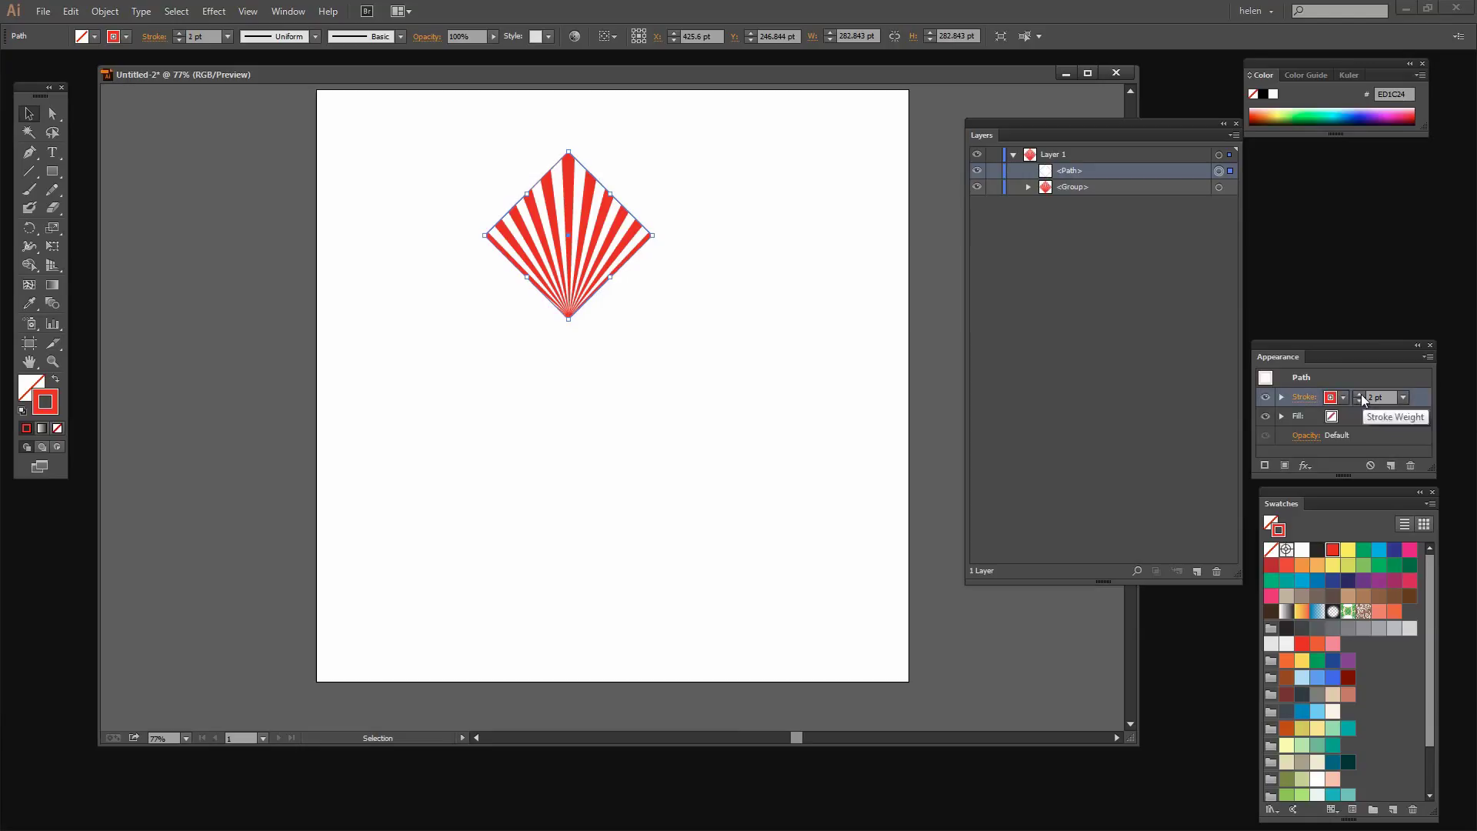
click(1360, 394)
click(1360, 394)
click(770, 398)
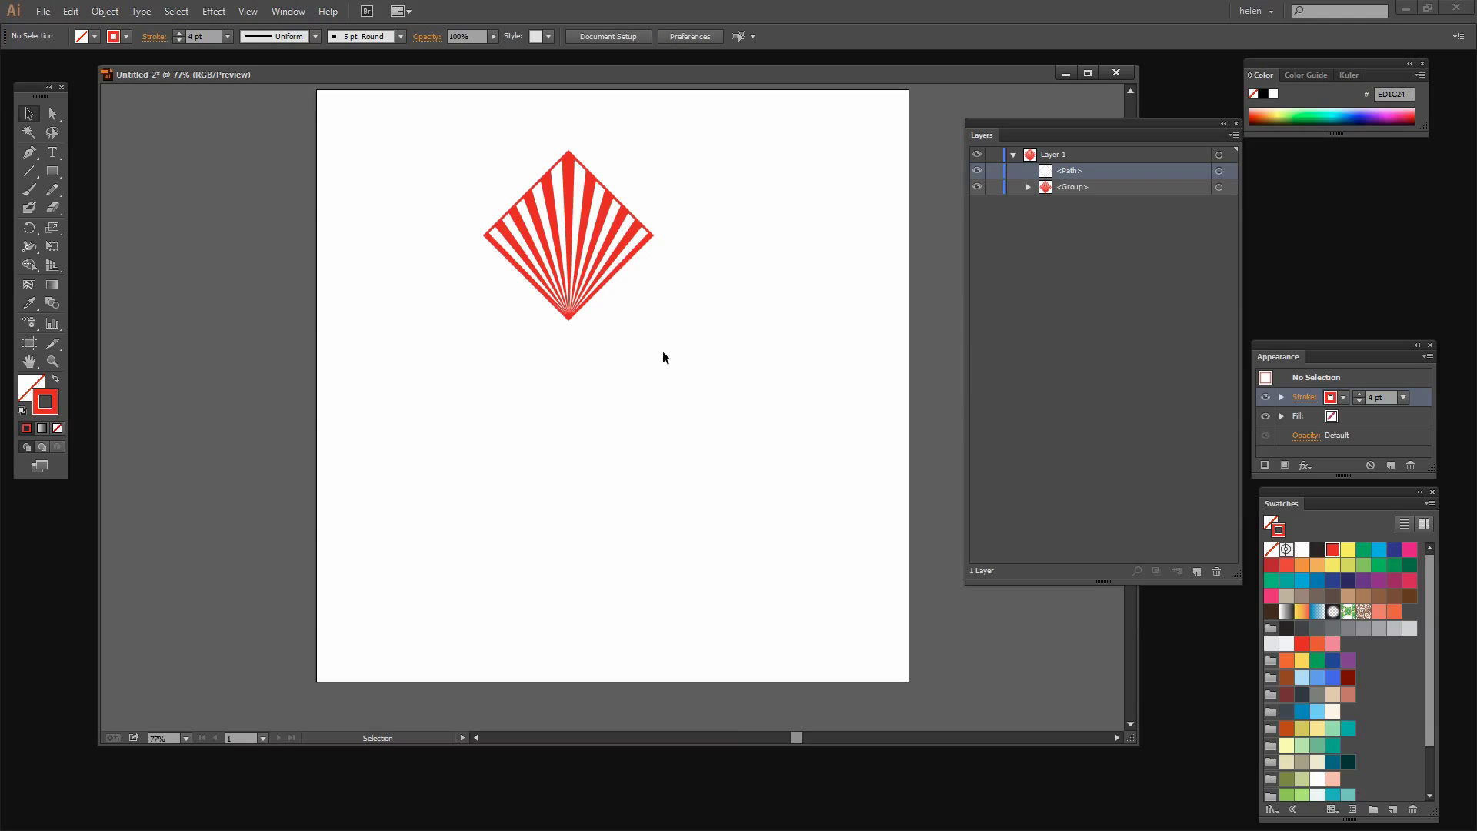
Group the sunburst outline and rays into one tile and move it down-left
drag(663, 353, 468, 132)
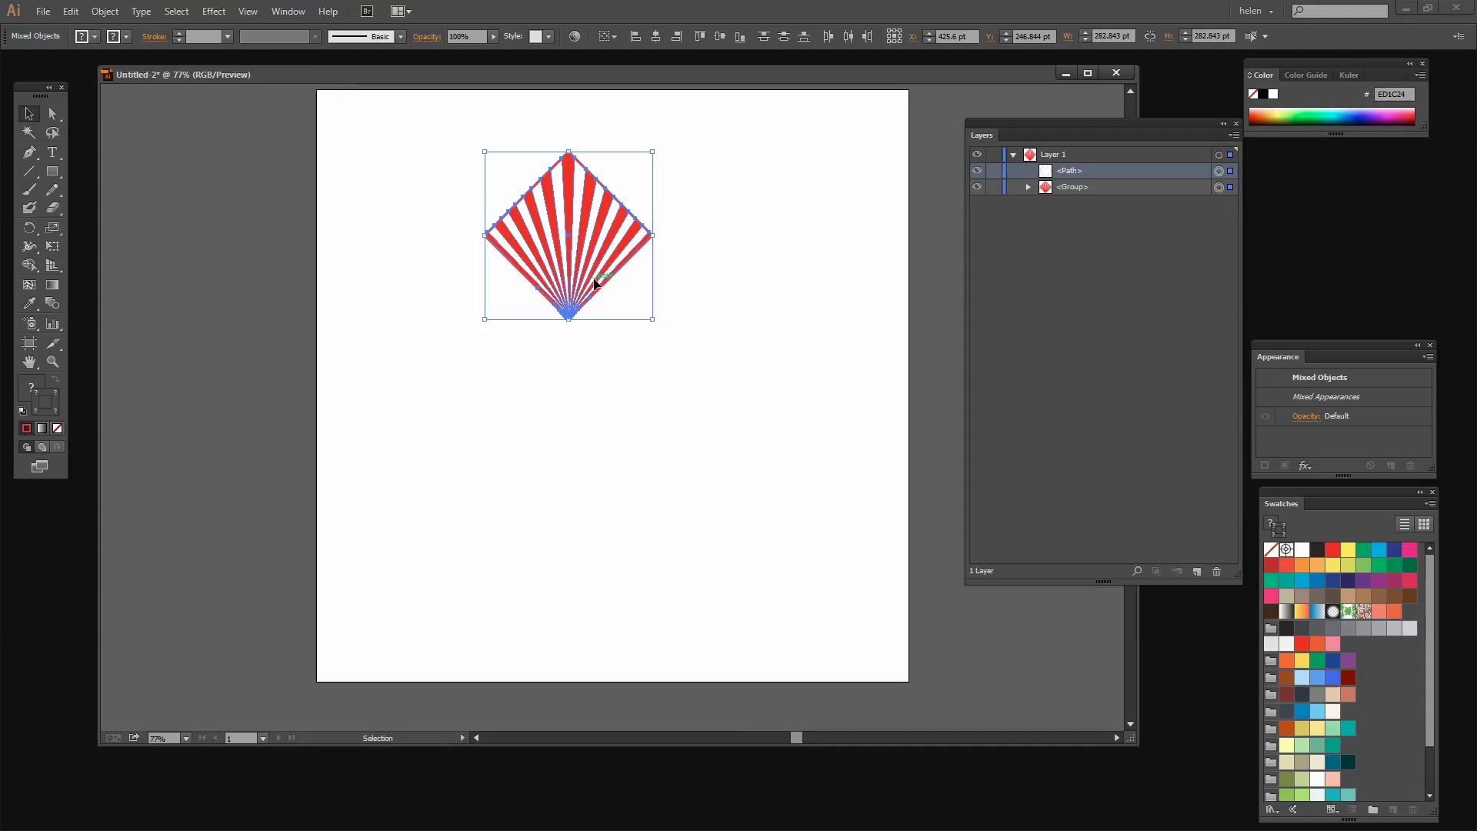
click(105, 12)
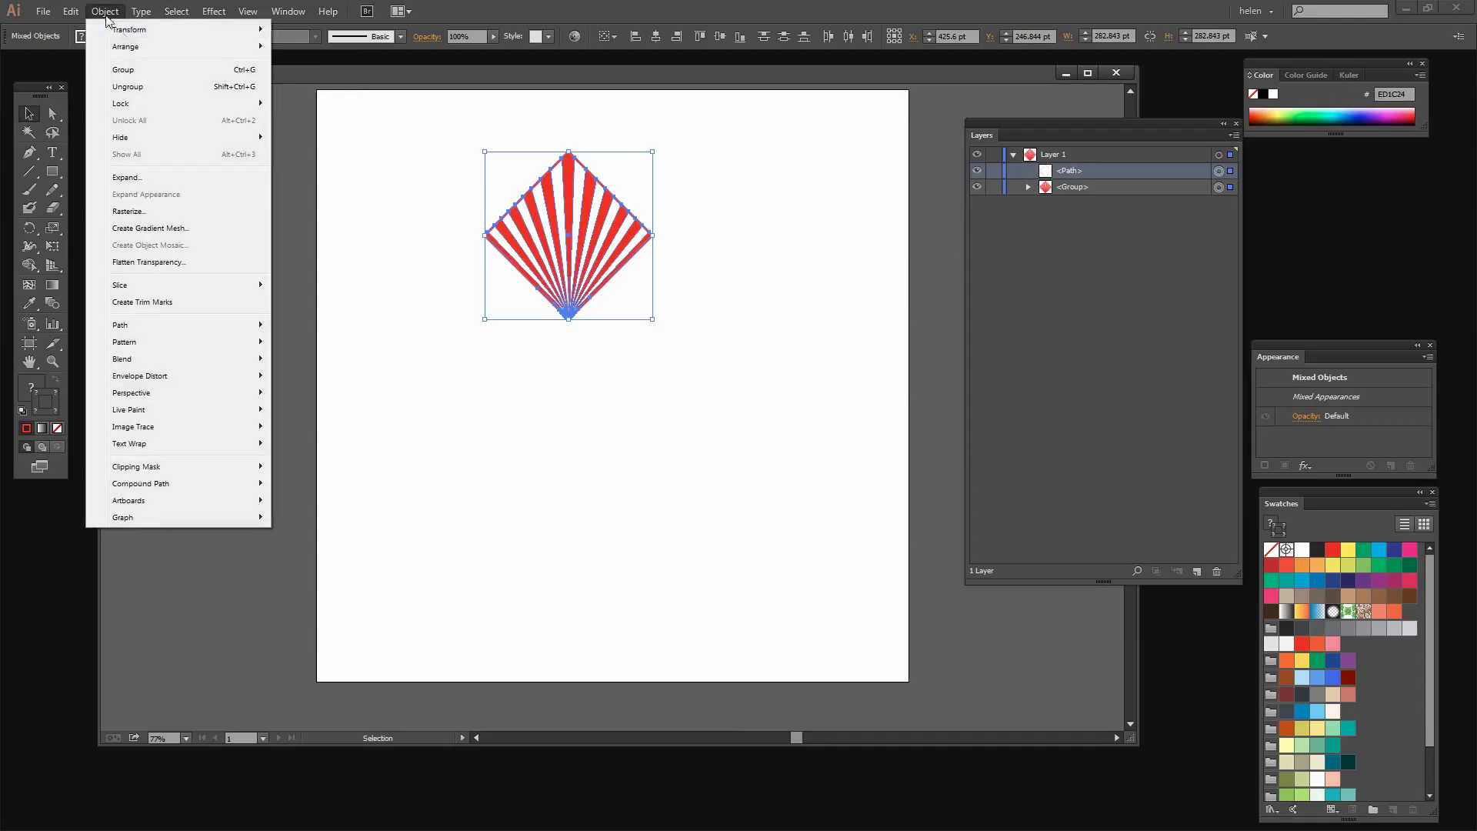
click(132, 71)
click(727, 299)
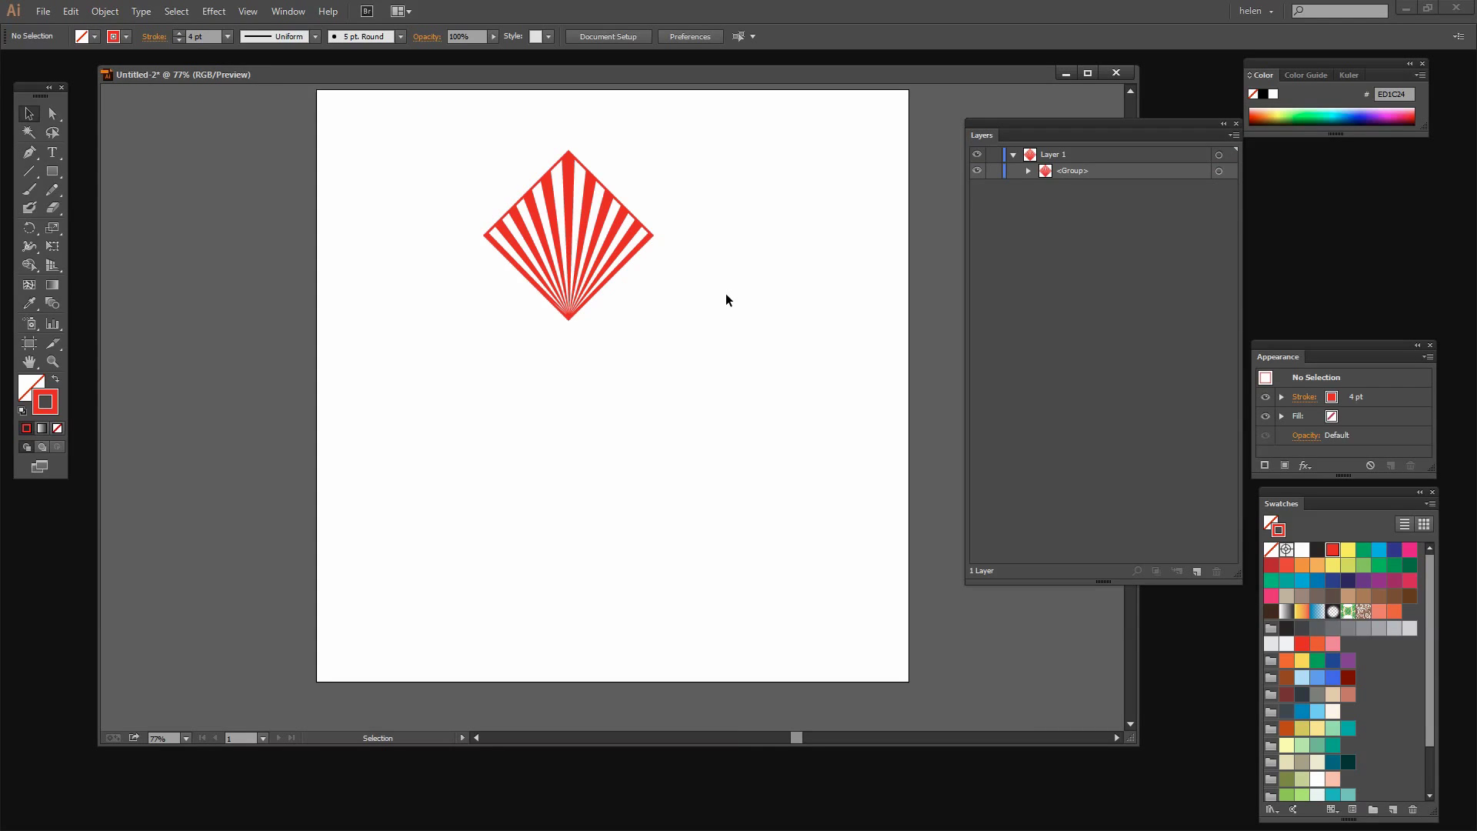
drag(551, 252, 462, 428)
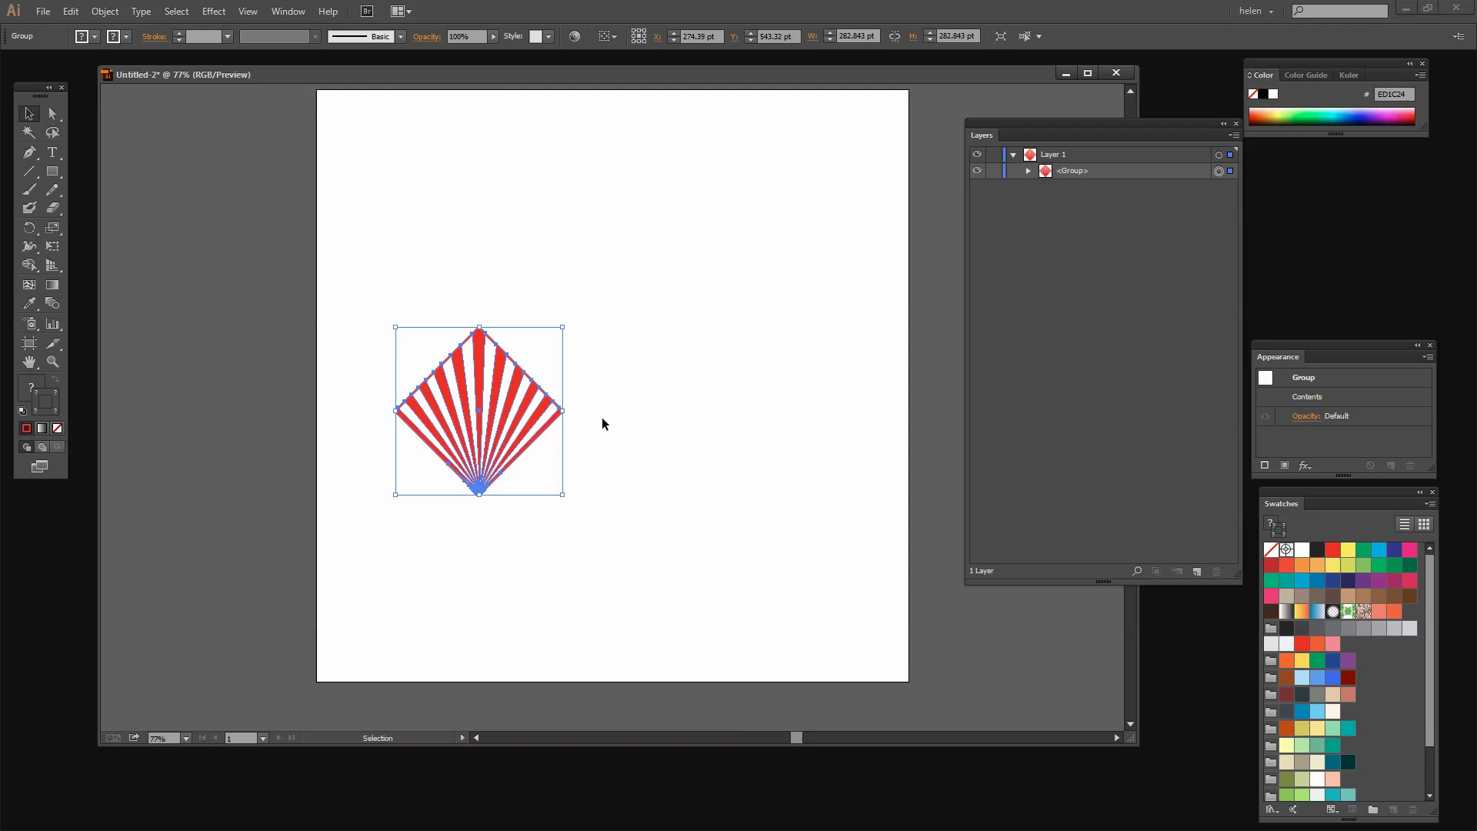
click(602, 417)
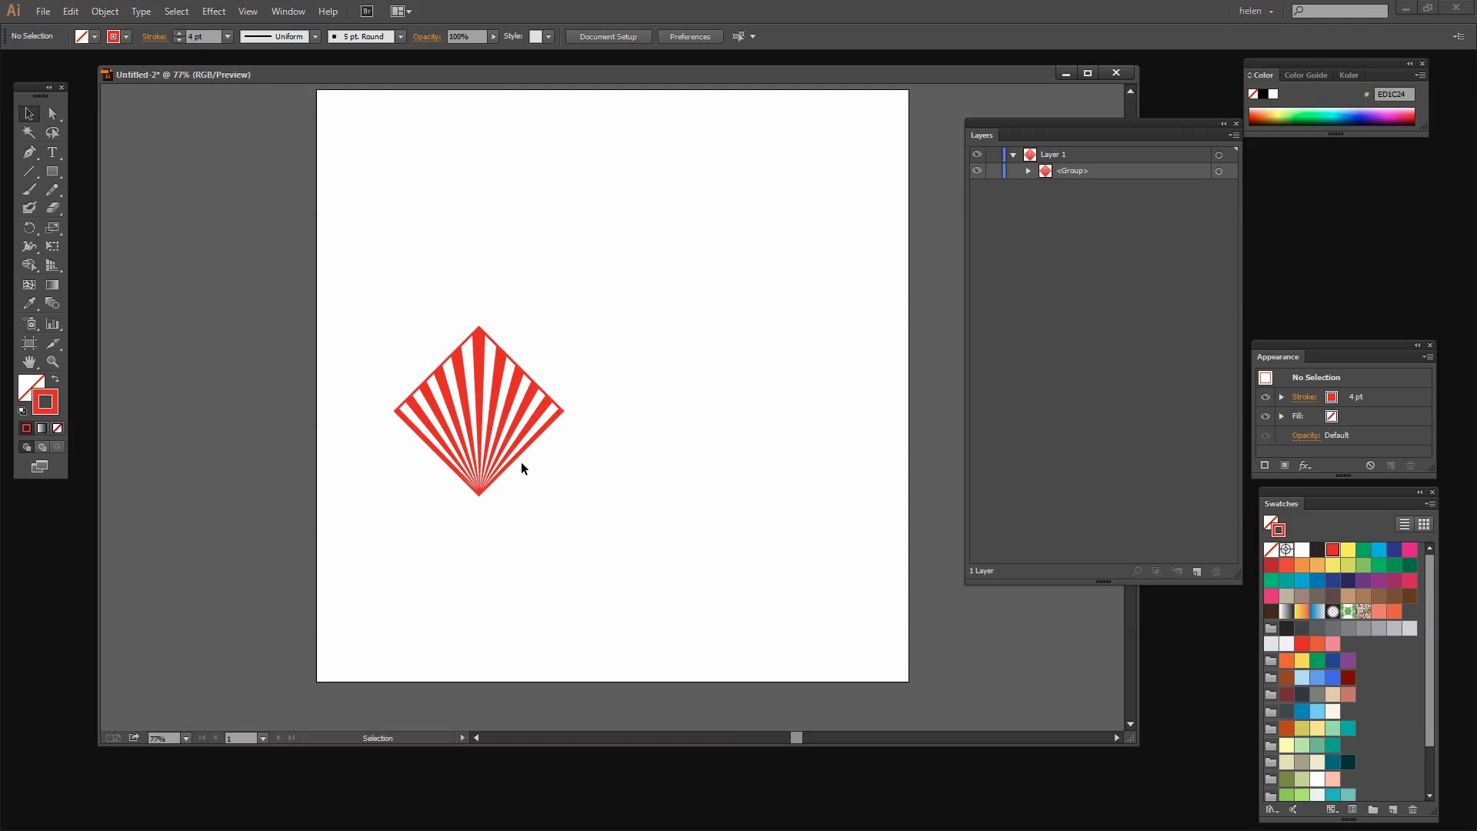
Place a duplicate tile to the right, touching the first, and vertically center the pair
drag(467, 454, 644, 443)
click(749, 644)
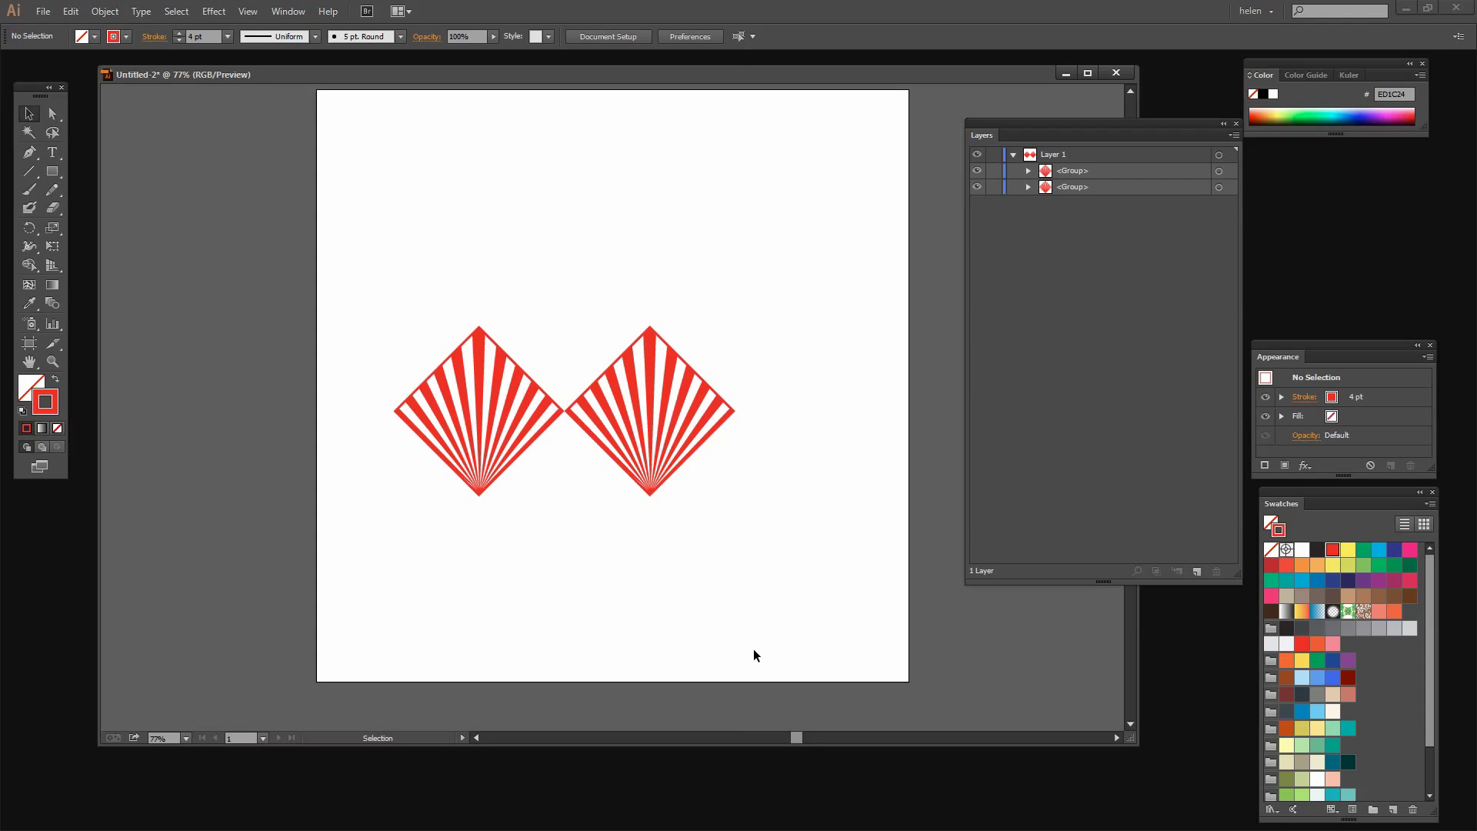
drag(754, 650, 373, 344)
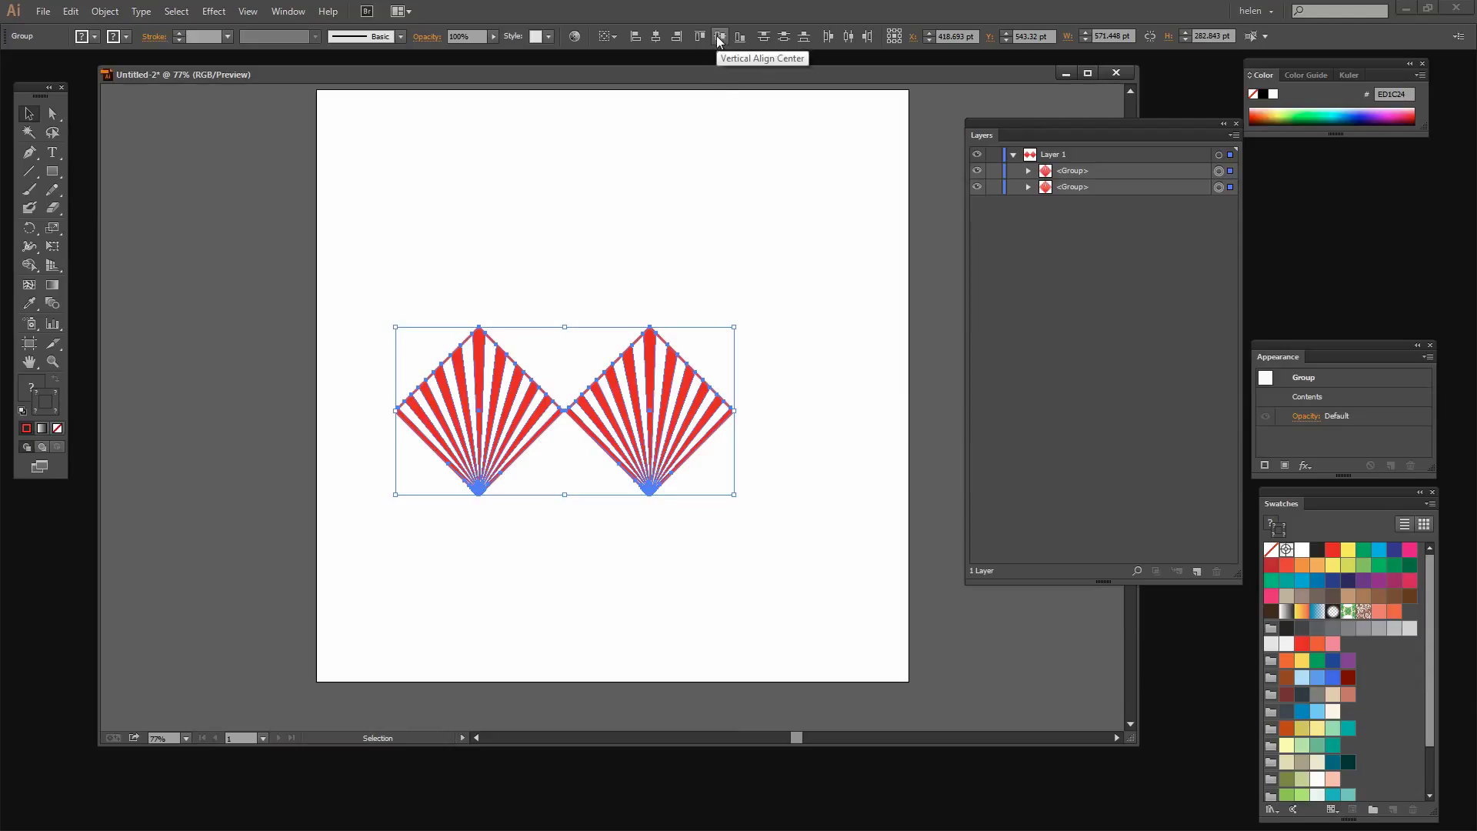
click(773, 259)
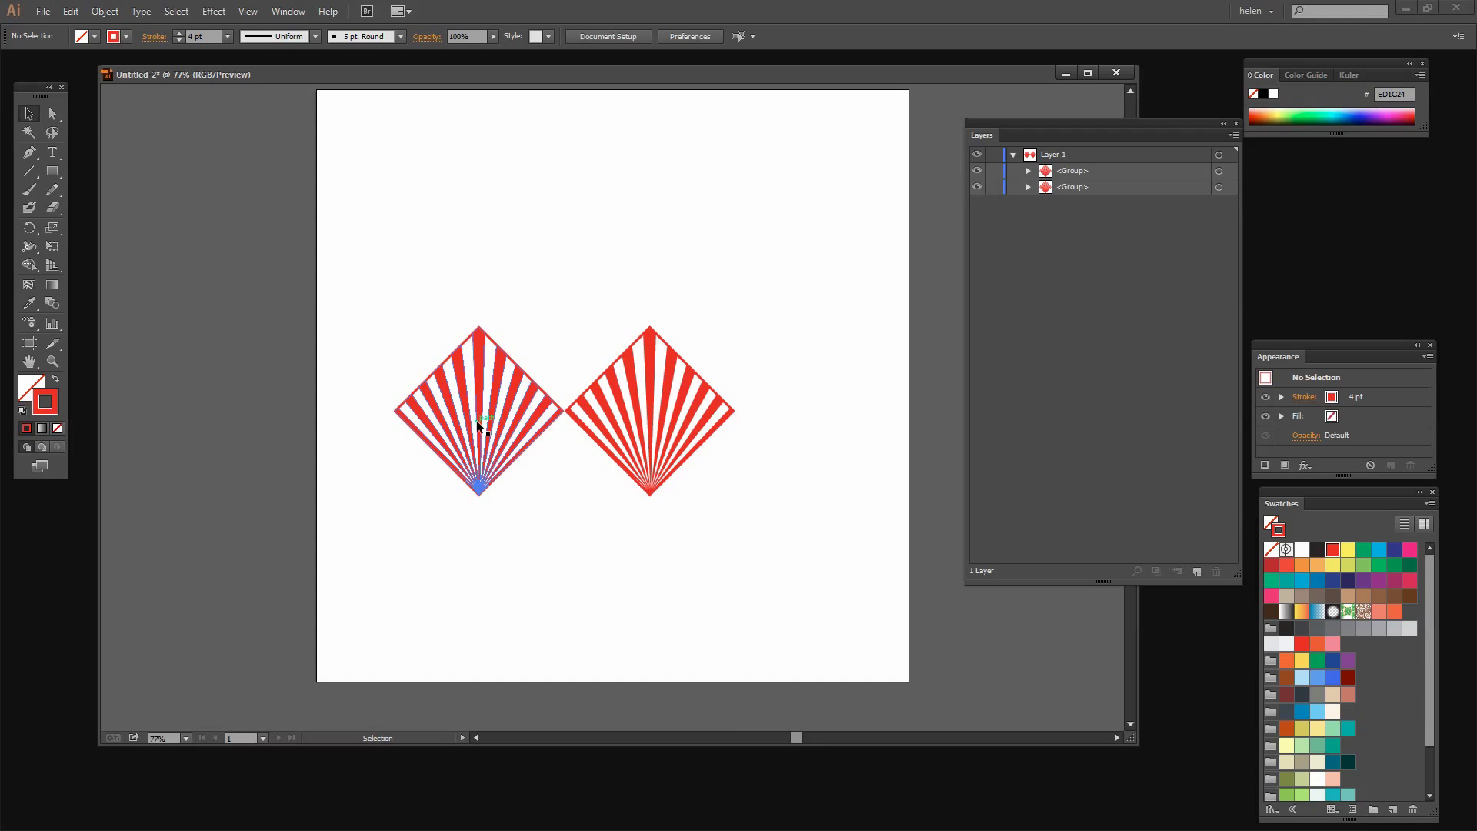
Copy the left diamond up near the page top and recolour its rays orange F15A29
drag(477, 421, 578, 235)
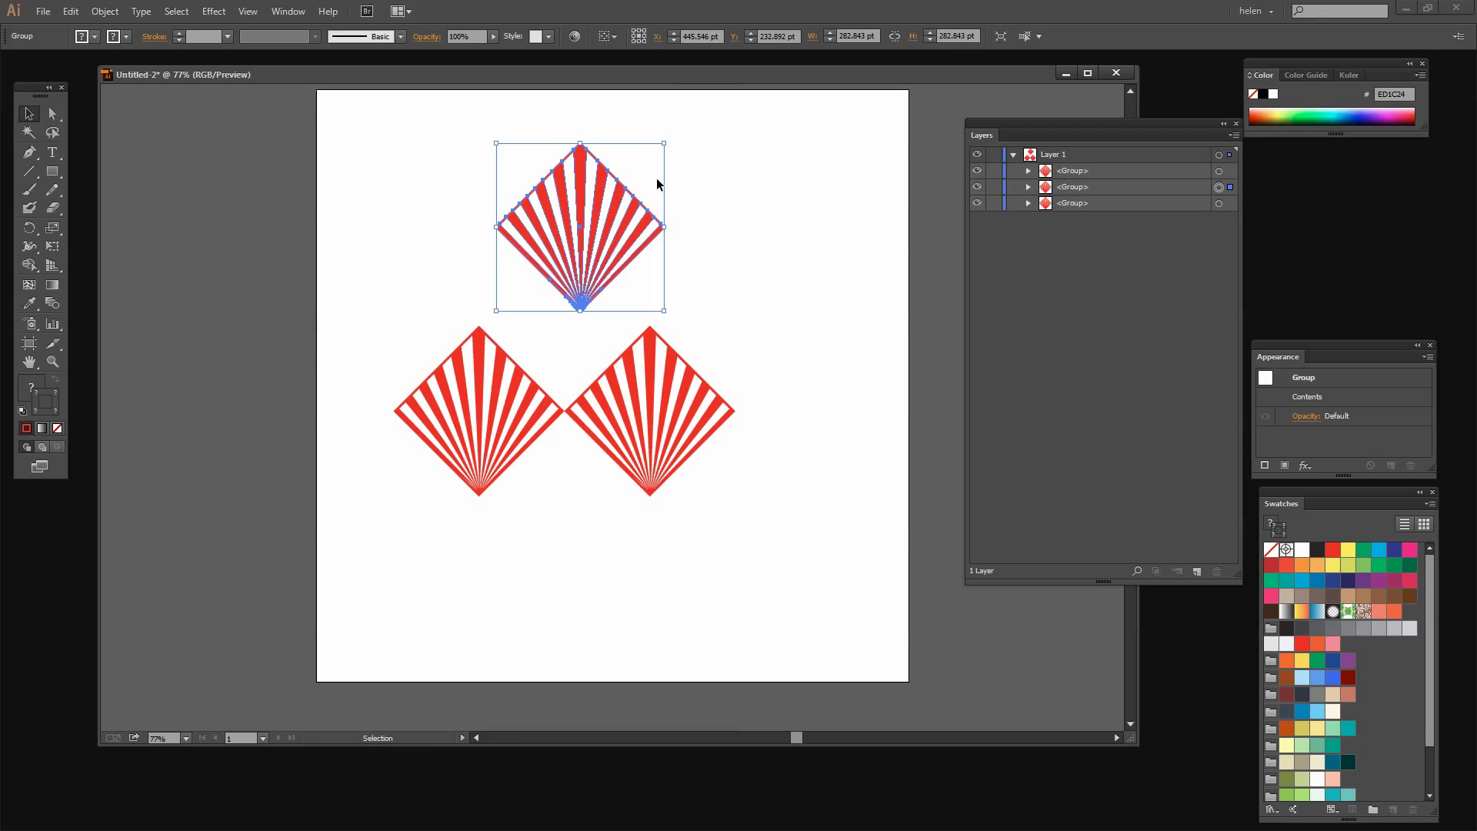
double_click(583, 204)
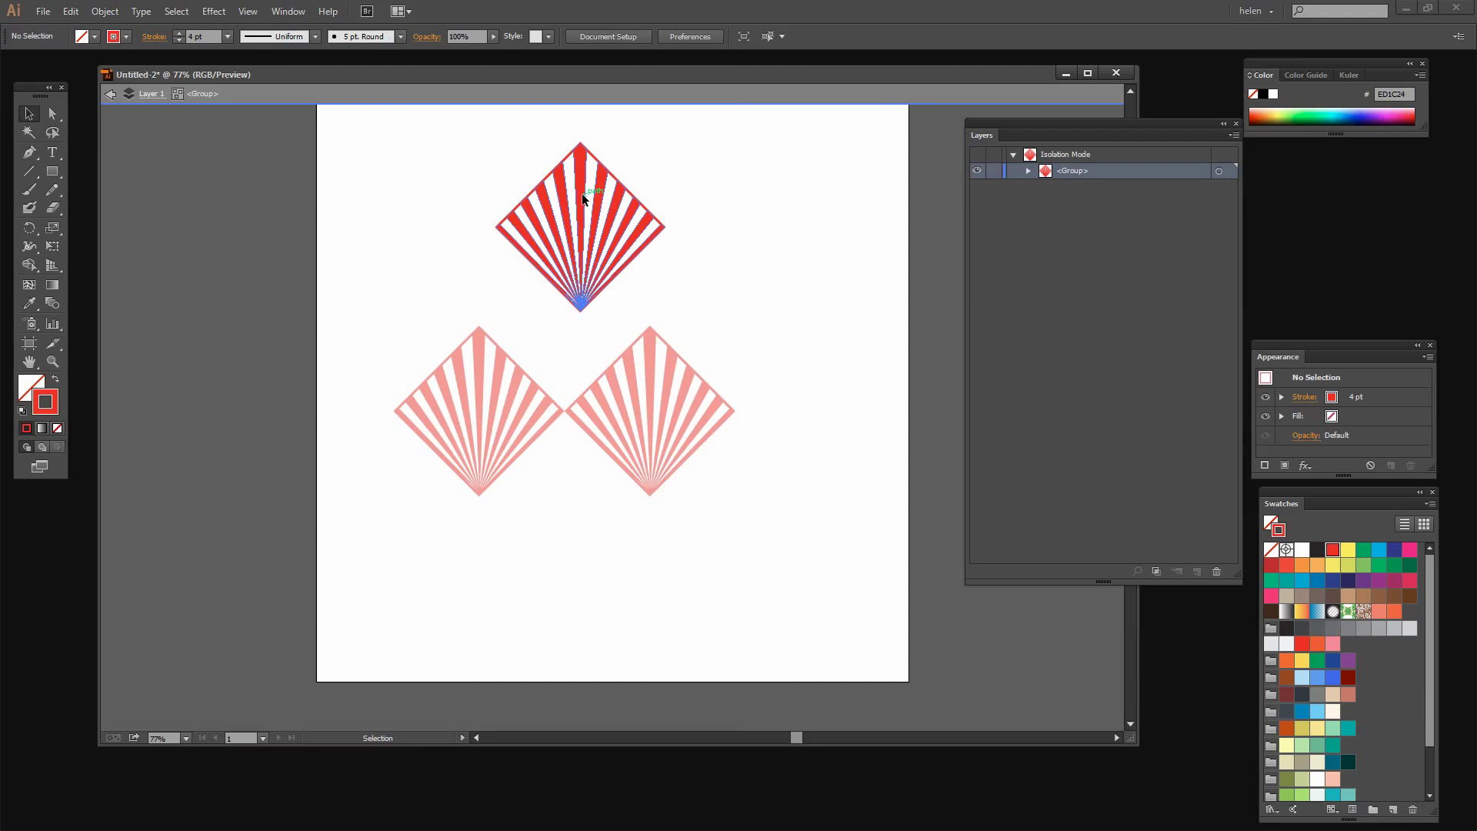
double_click(581, 196)
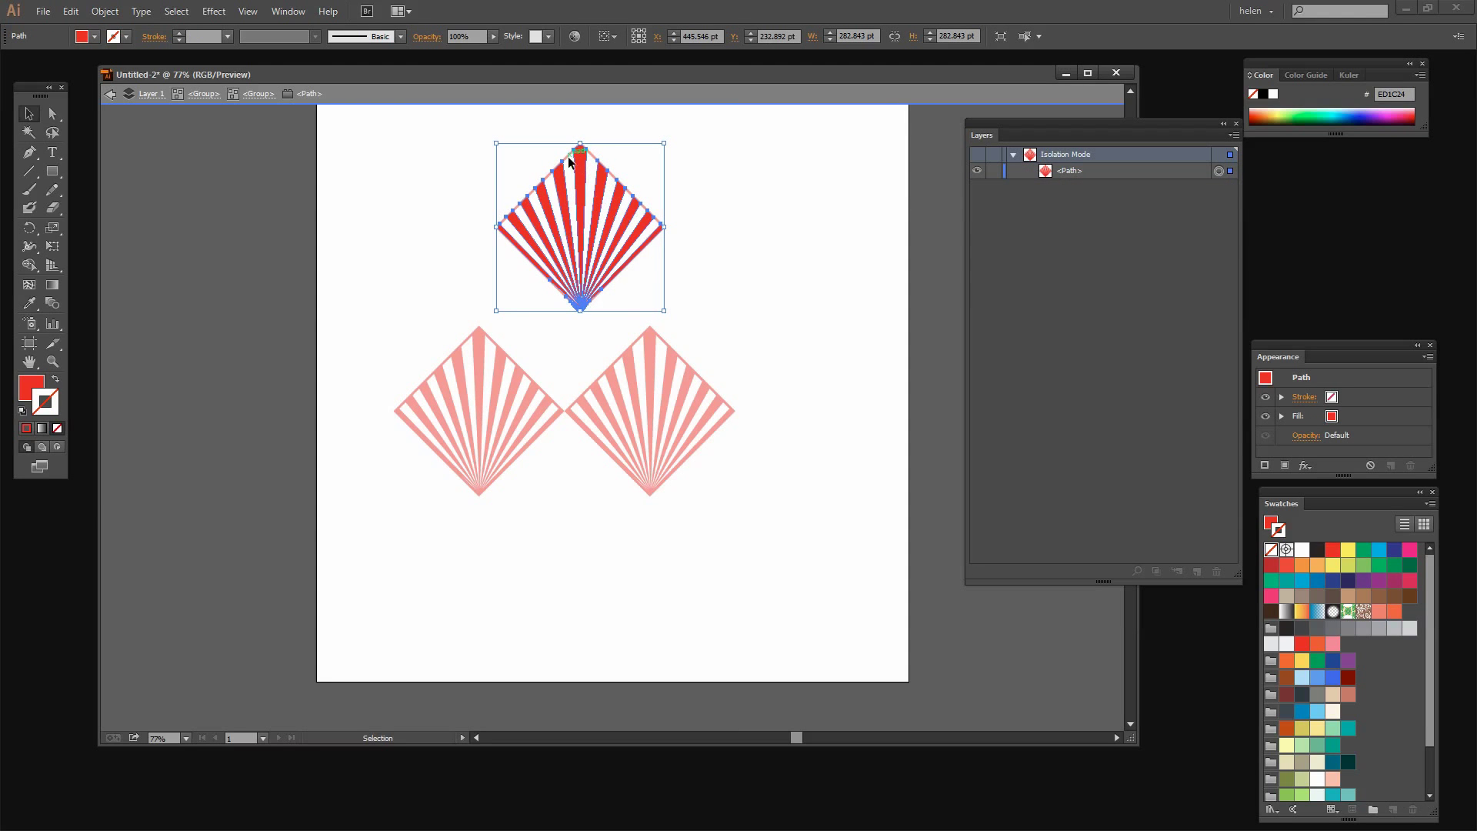
click(29, 384)
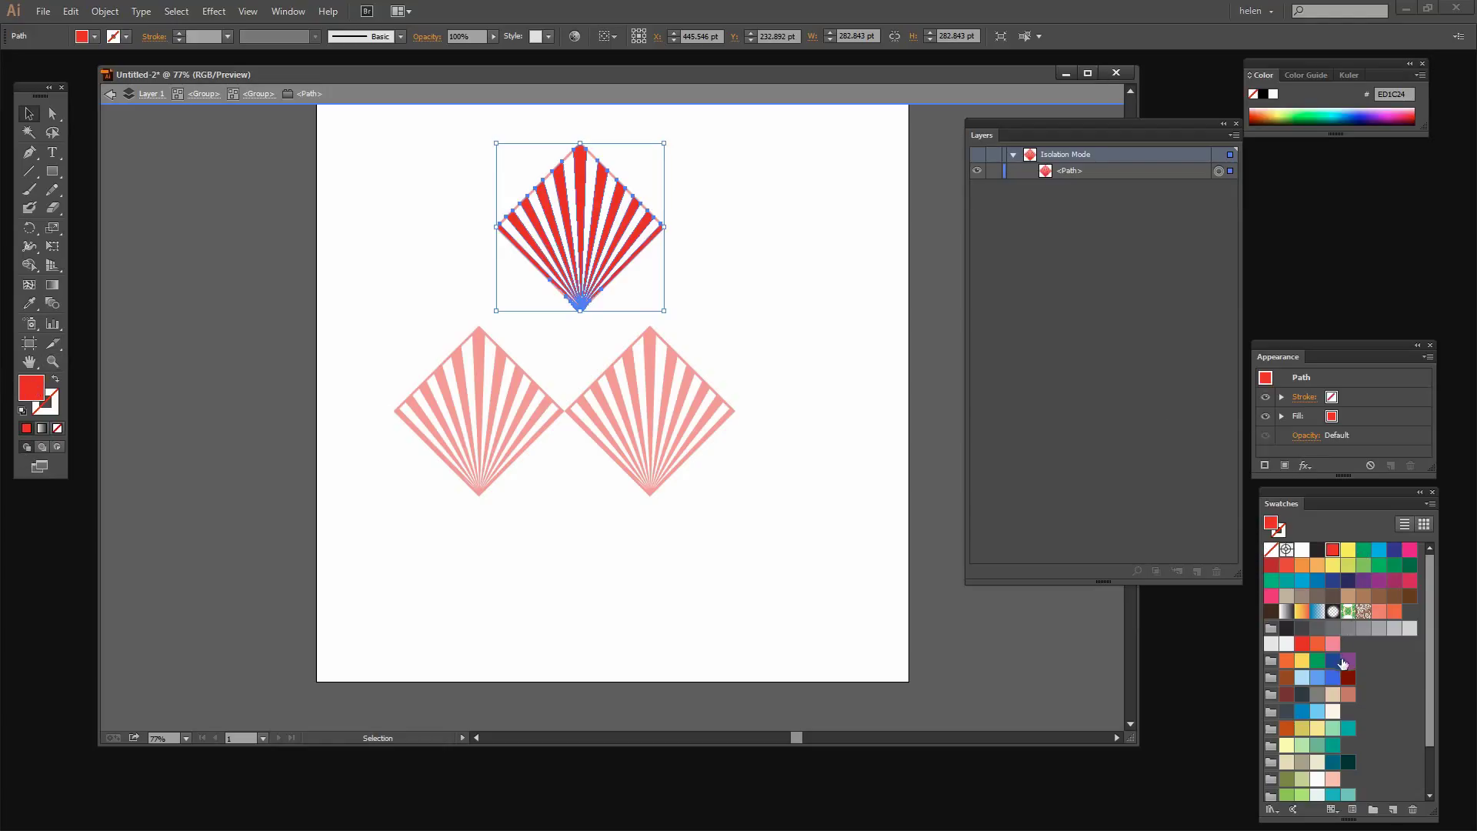
click(1317, 645)
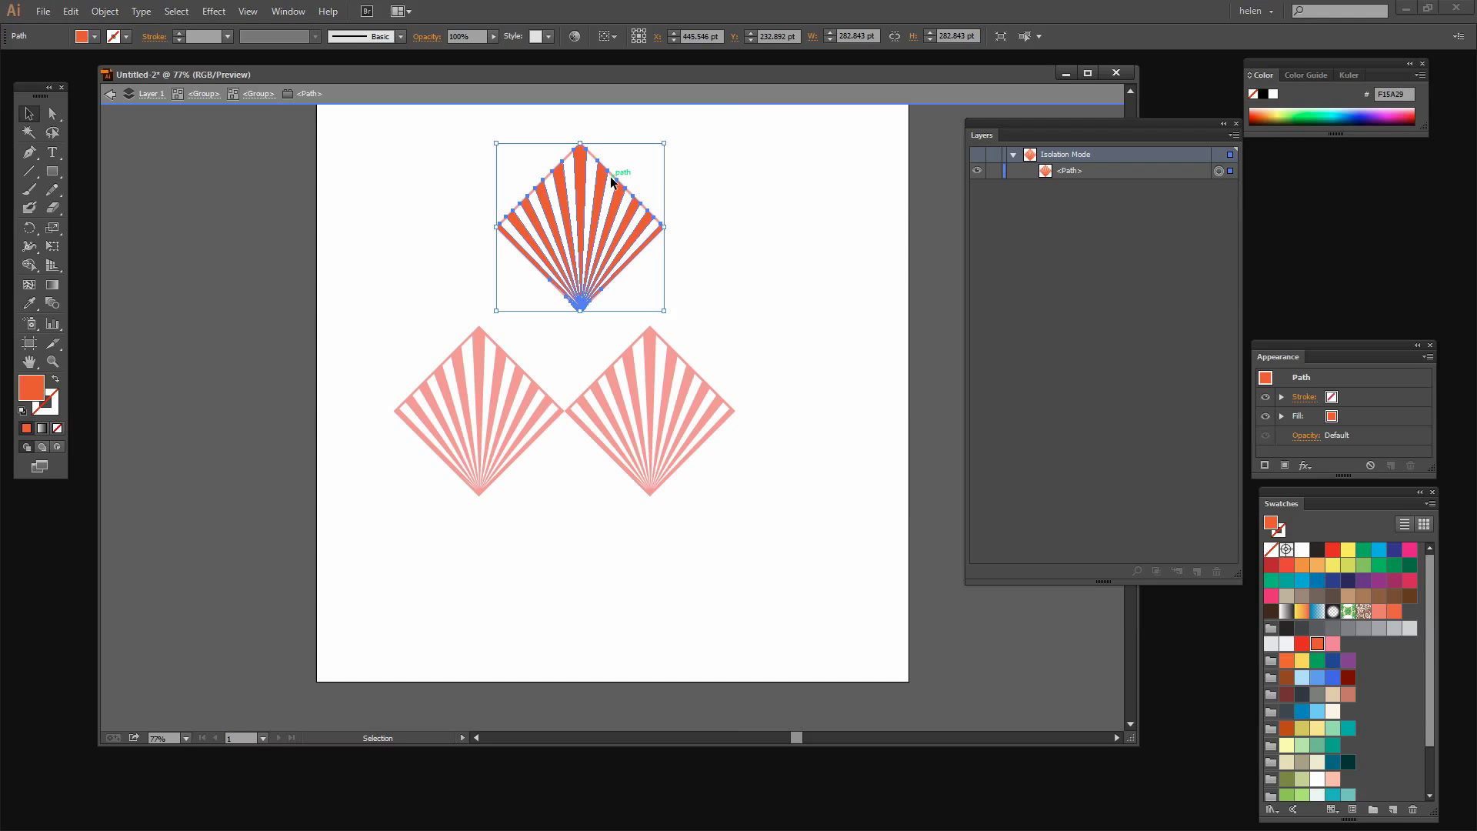
key(ctrl+shift+a)
key(Escape)
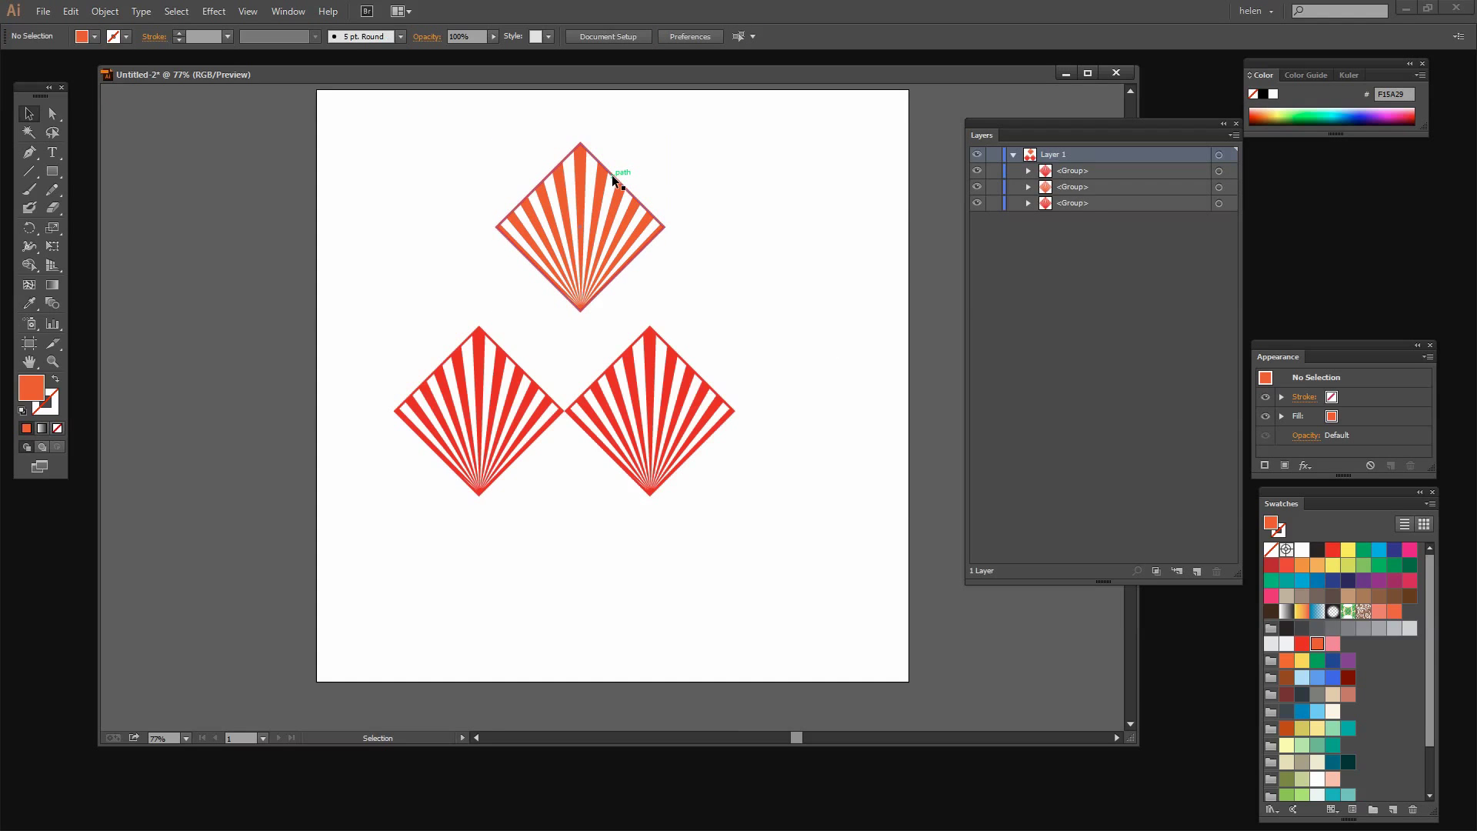
Change the top diamond's outline to orange
click(614, 179)
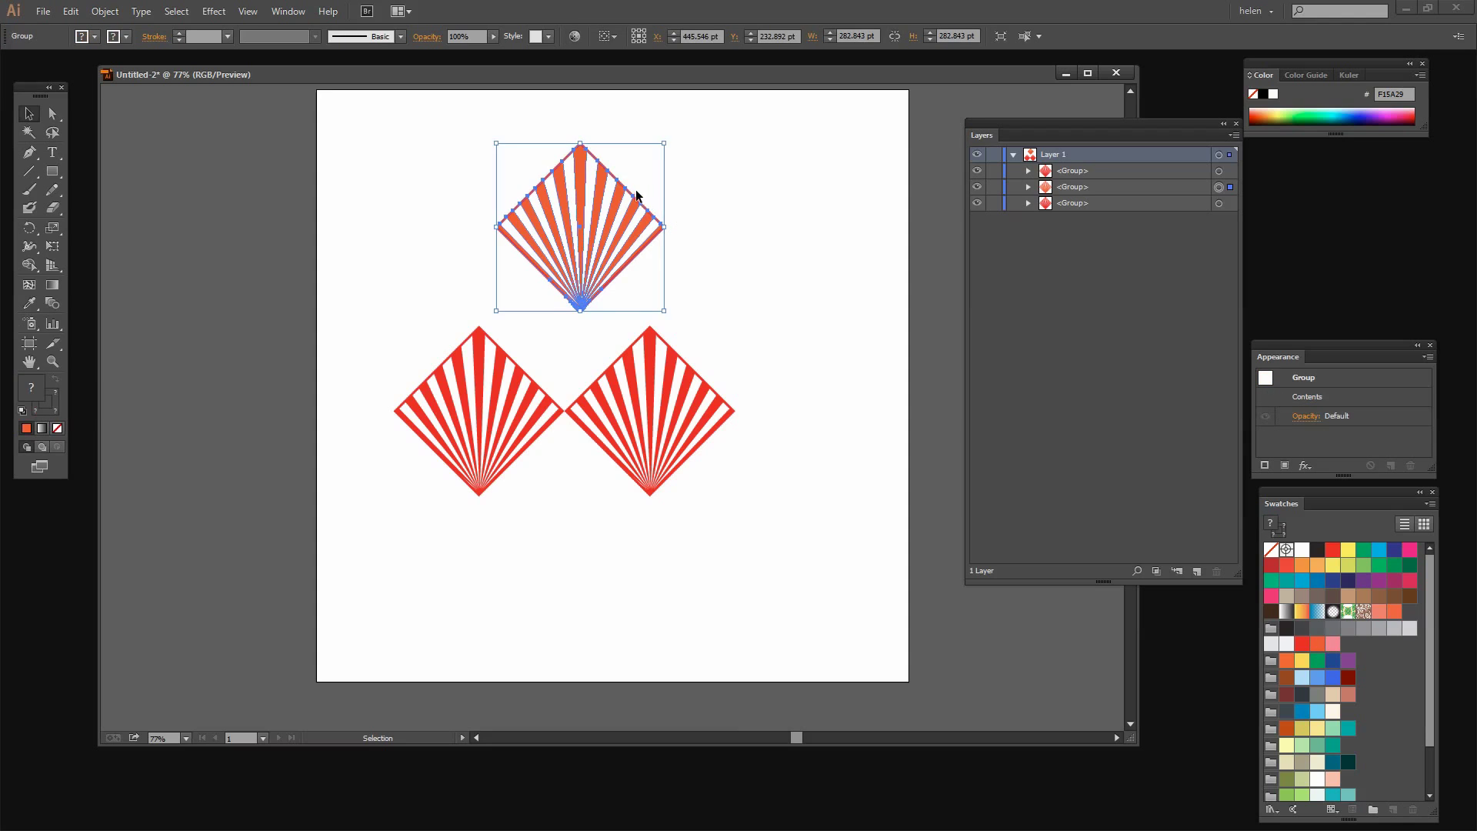
double_click(638, 196)
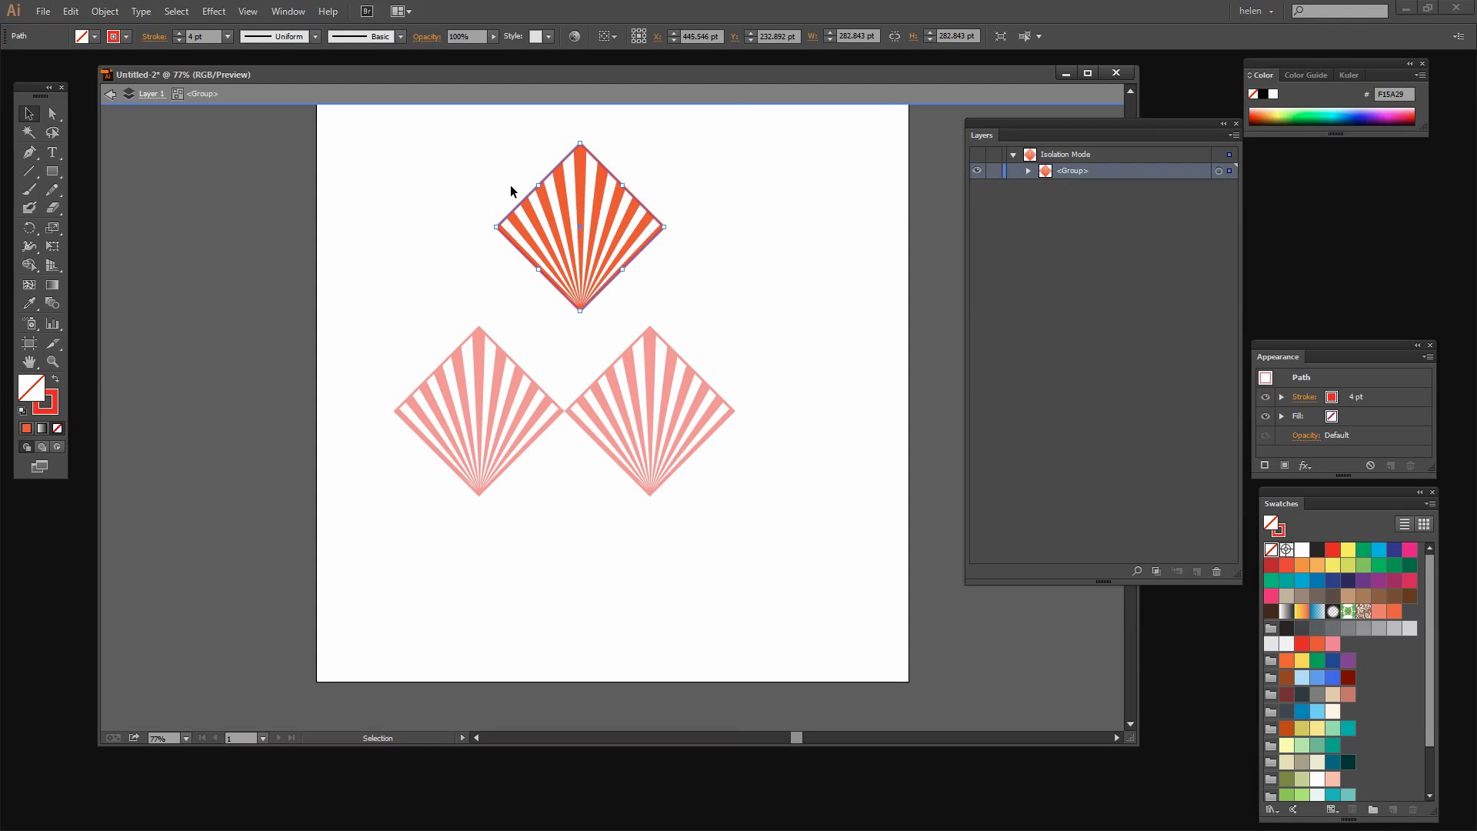
click(46, 414)
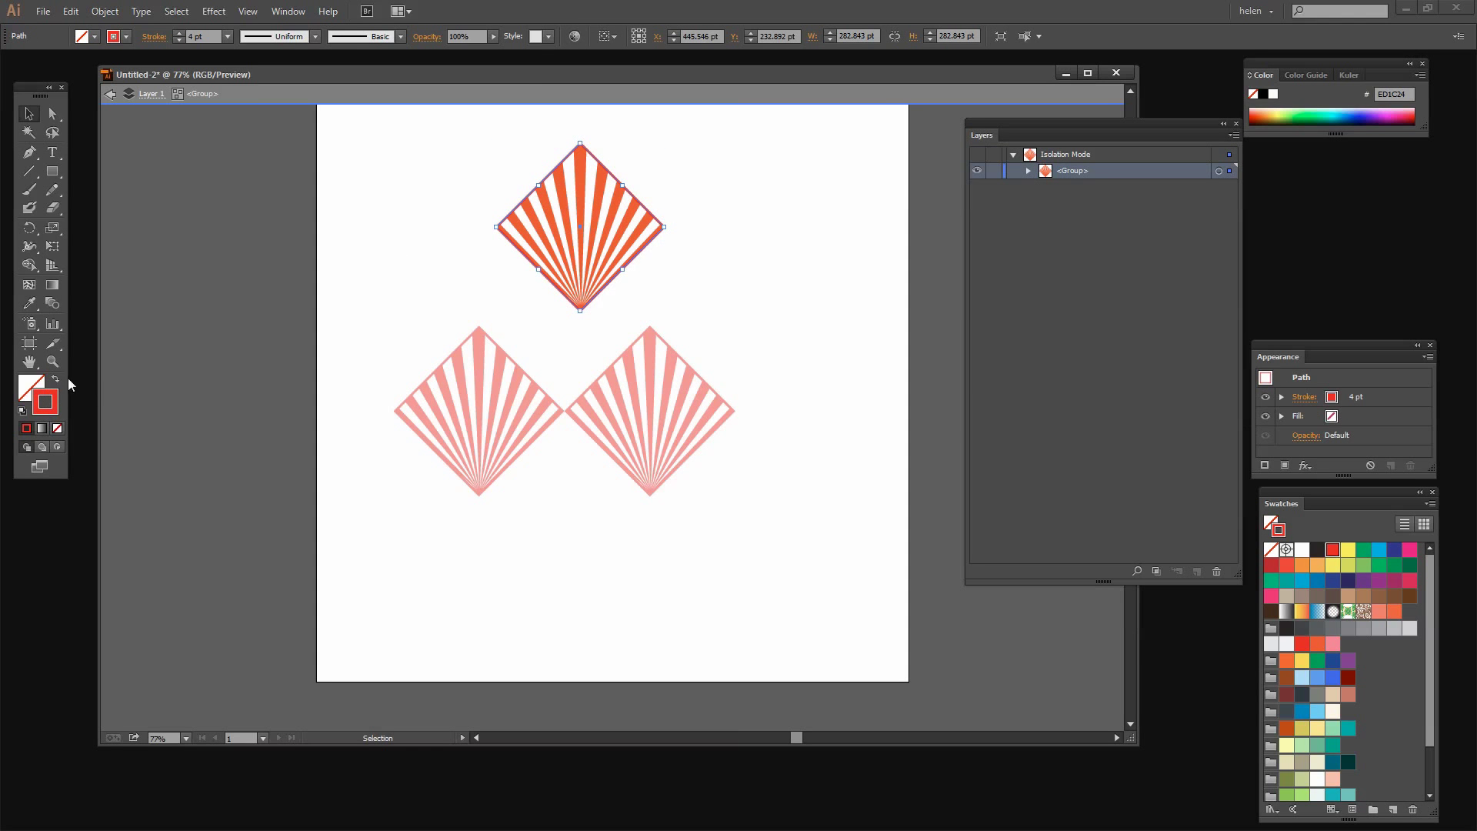
click(1317, 643)
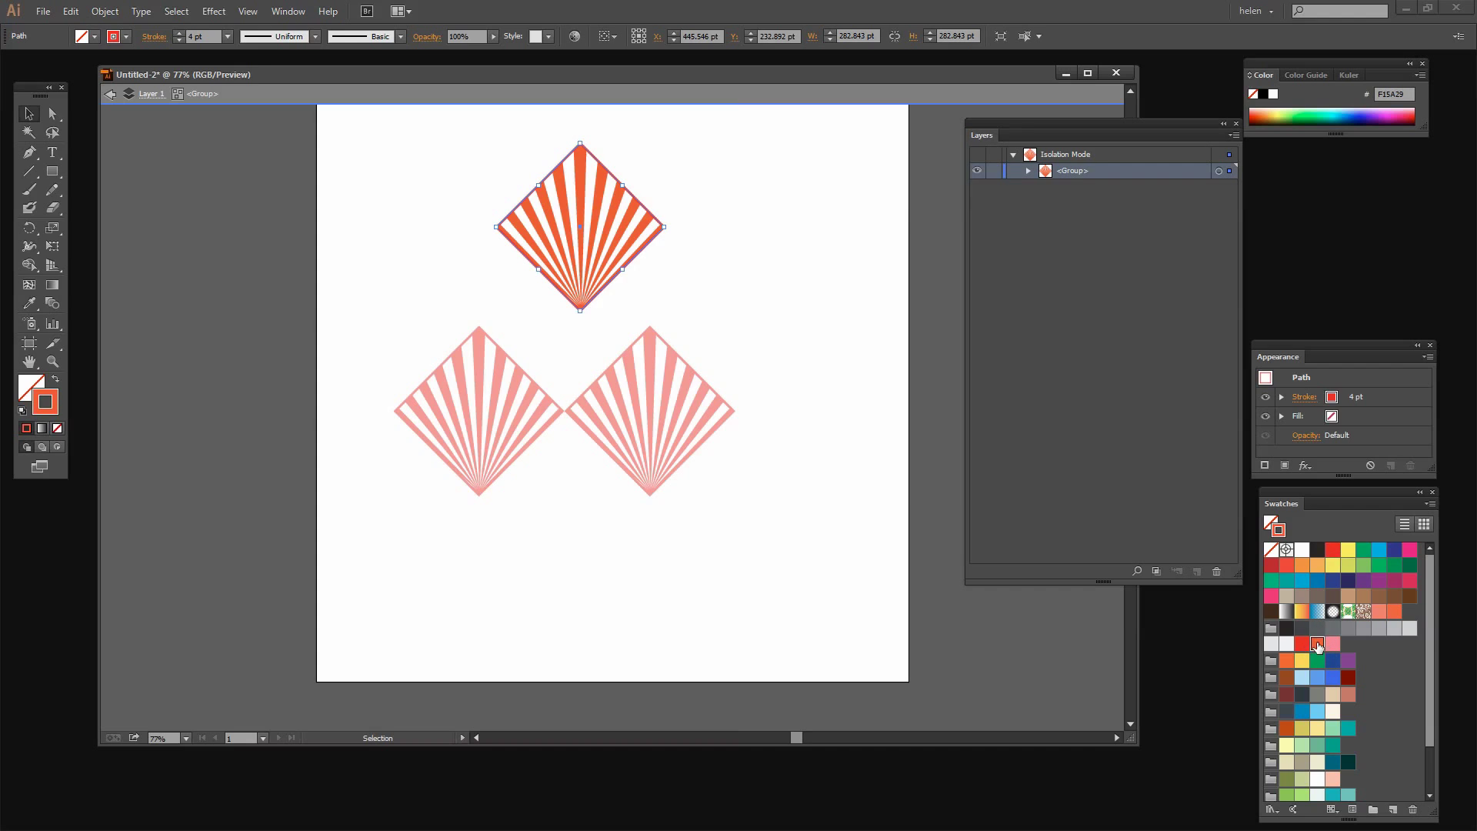
click(776, 314)
click(146, 93)
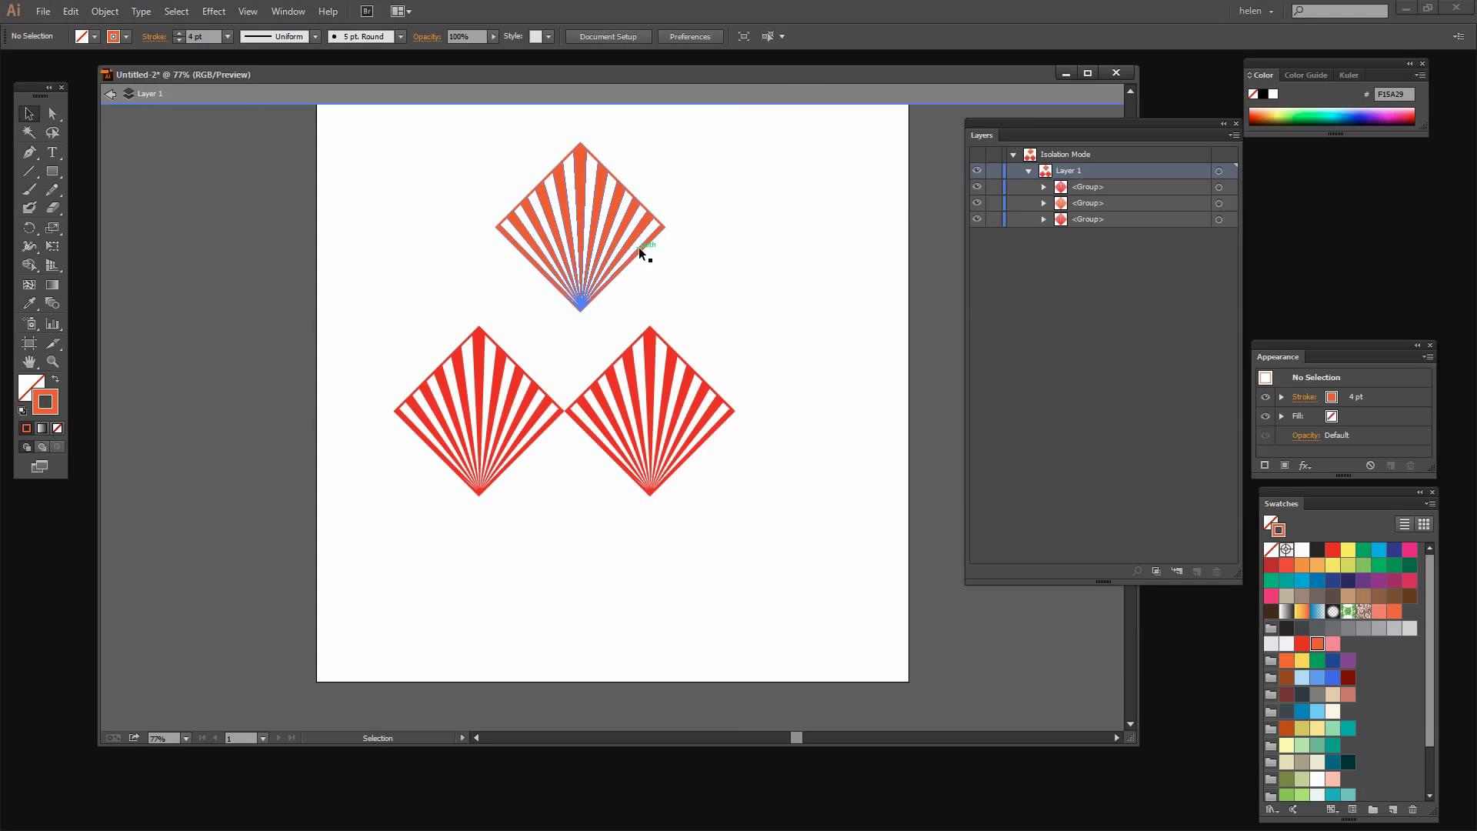
Move the orange diamond down so its bottom point sits between the lower two
drag(742, 280, 490, 179)
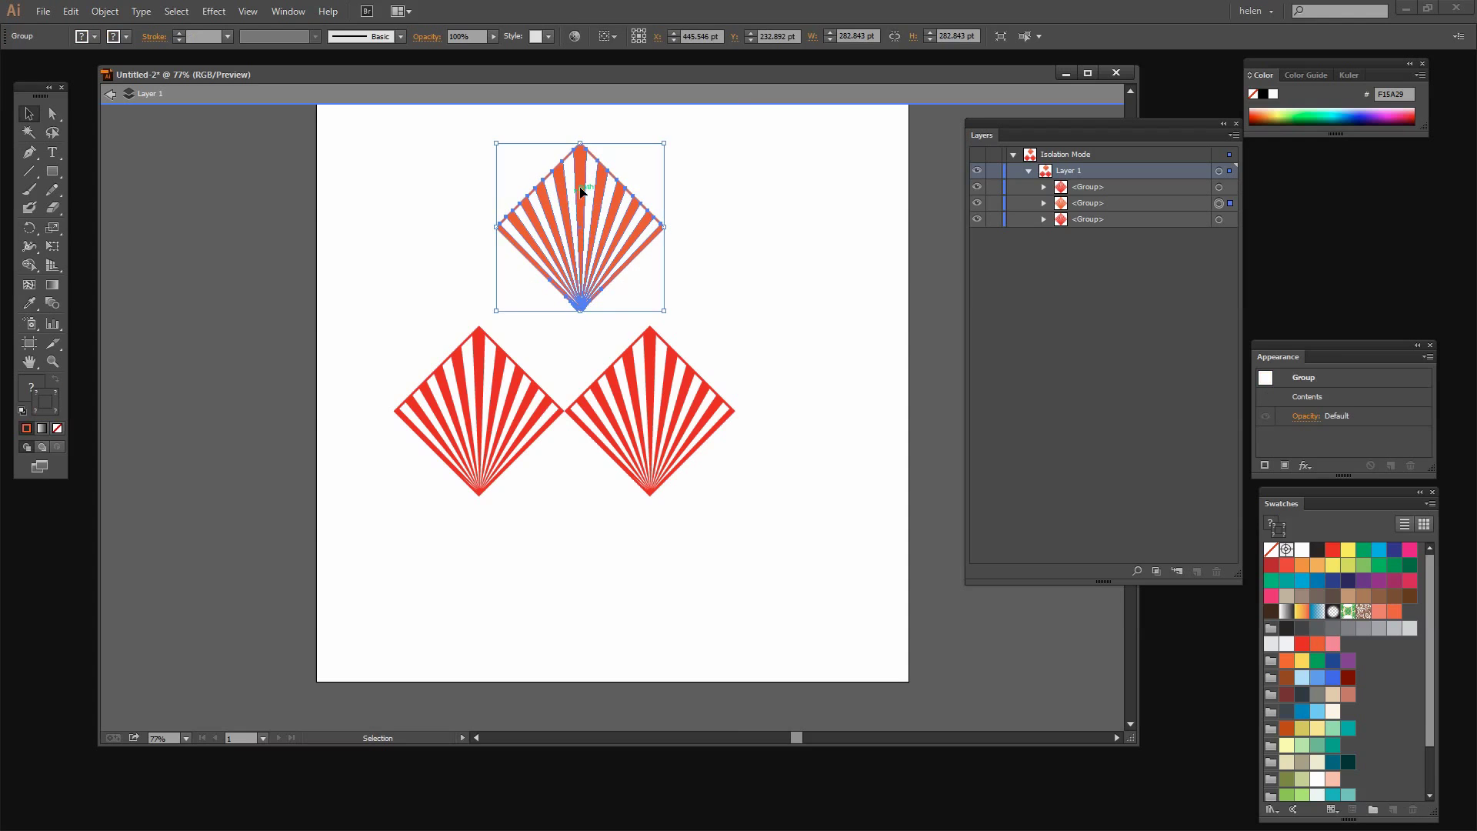
drag(612, 204, 597, 308)
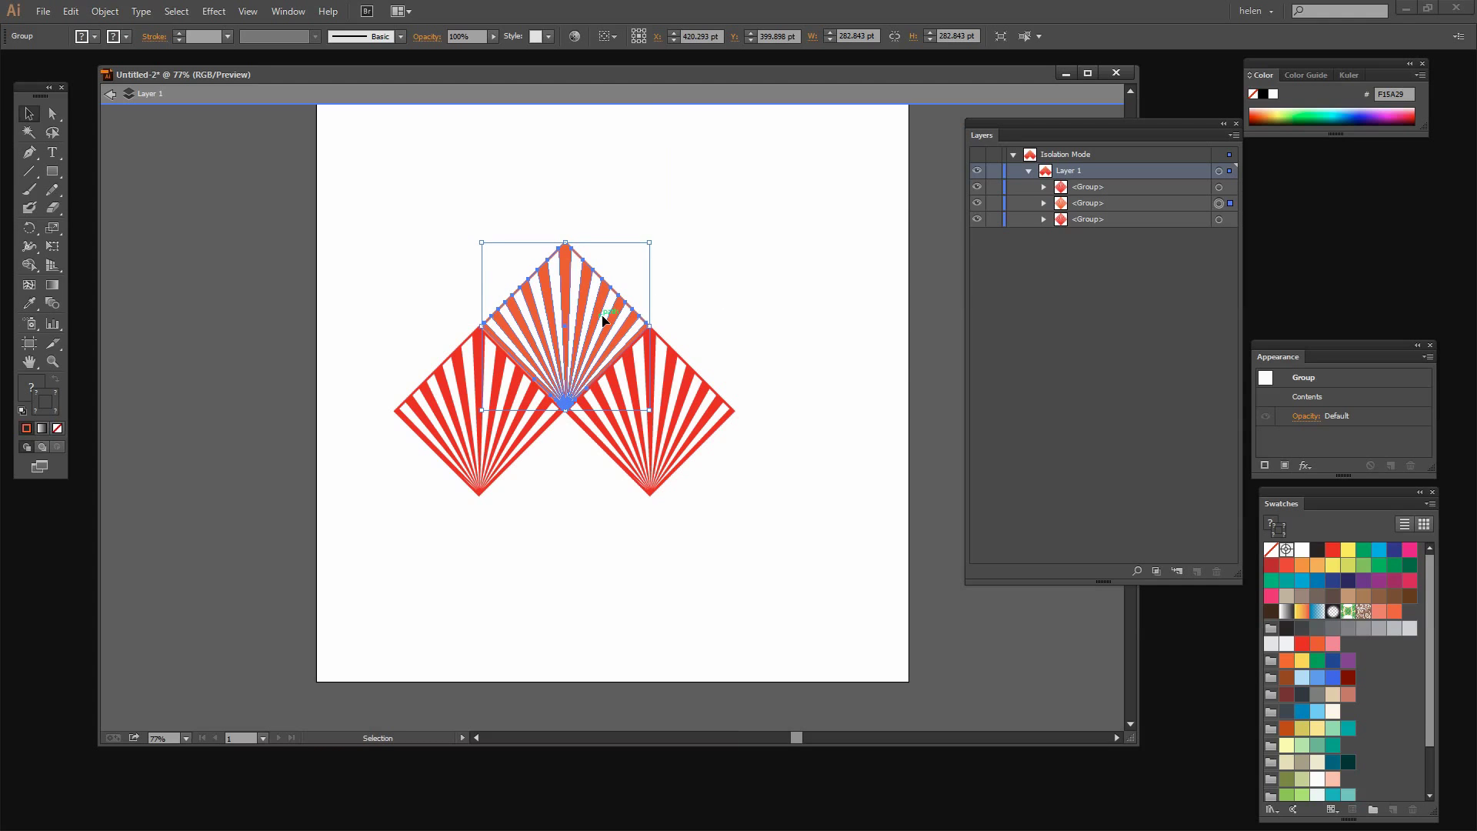
click(676, 271)
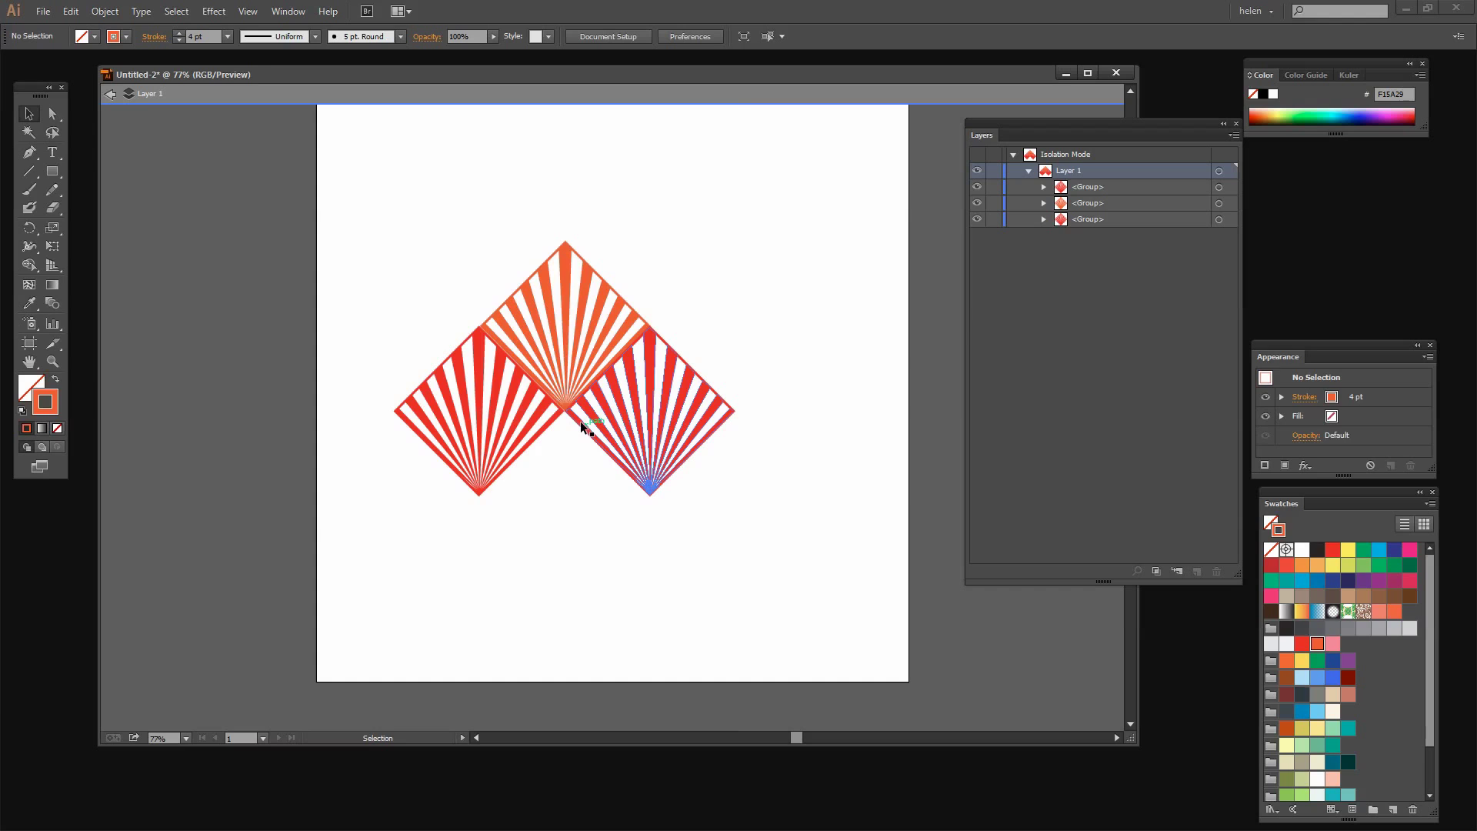
click(107, 93)
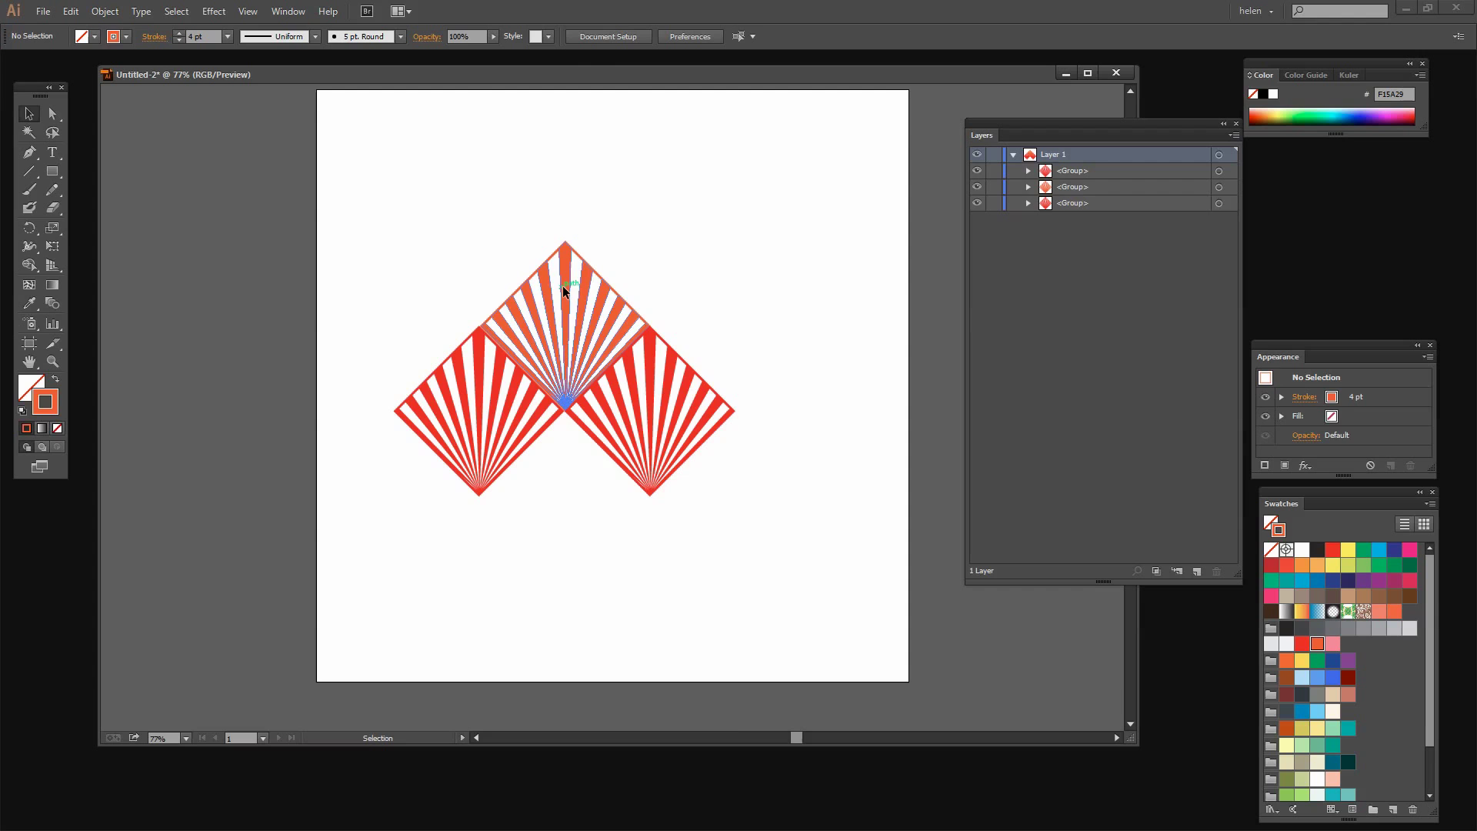
Copy the orange diamond twice, one to the lower right and one to the top right
drag(562, 284, 731, 458)
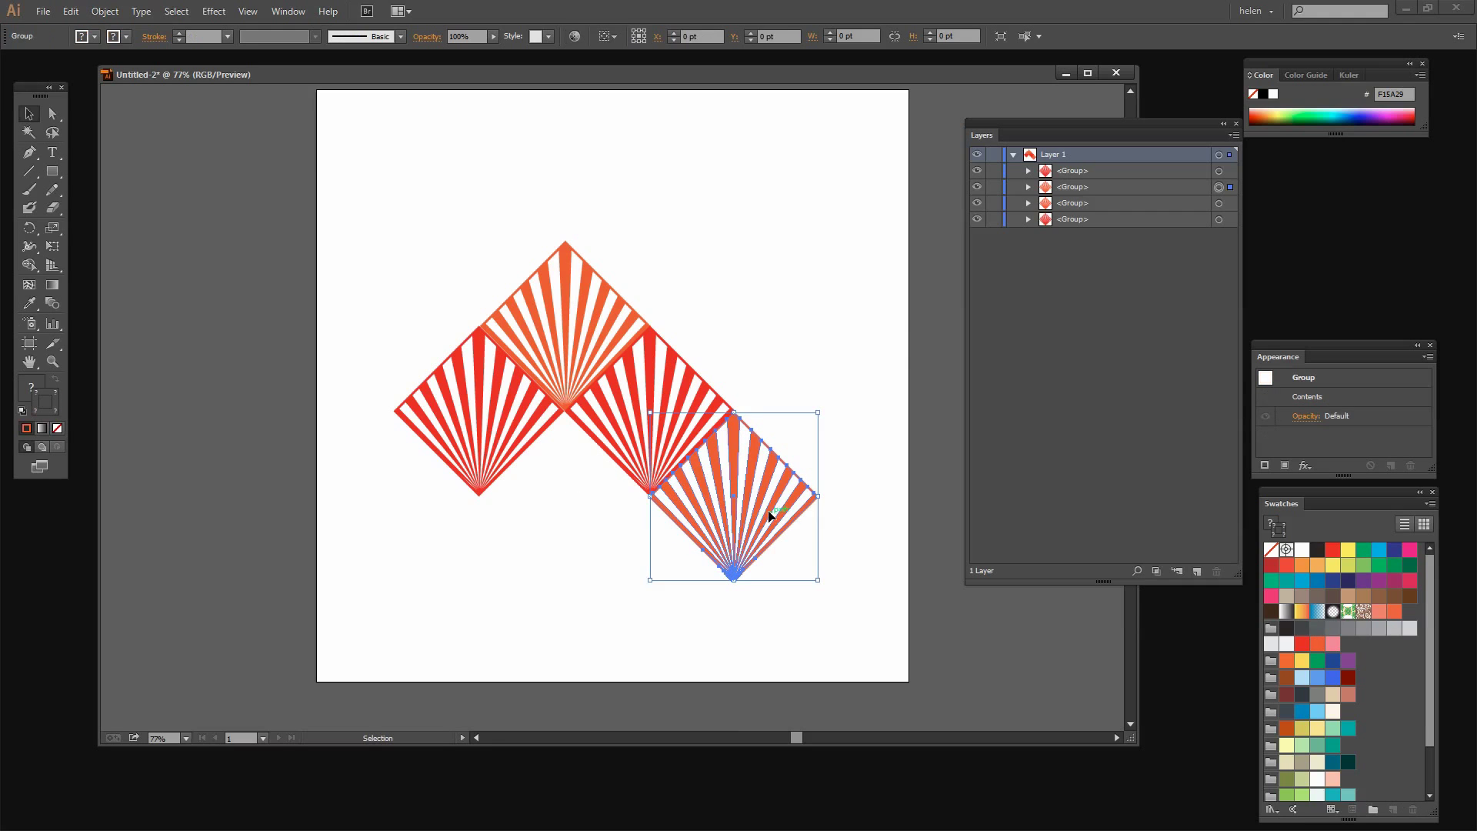
key(Right)
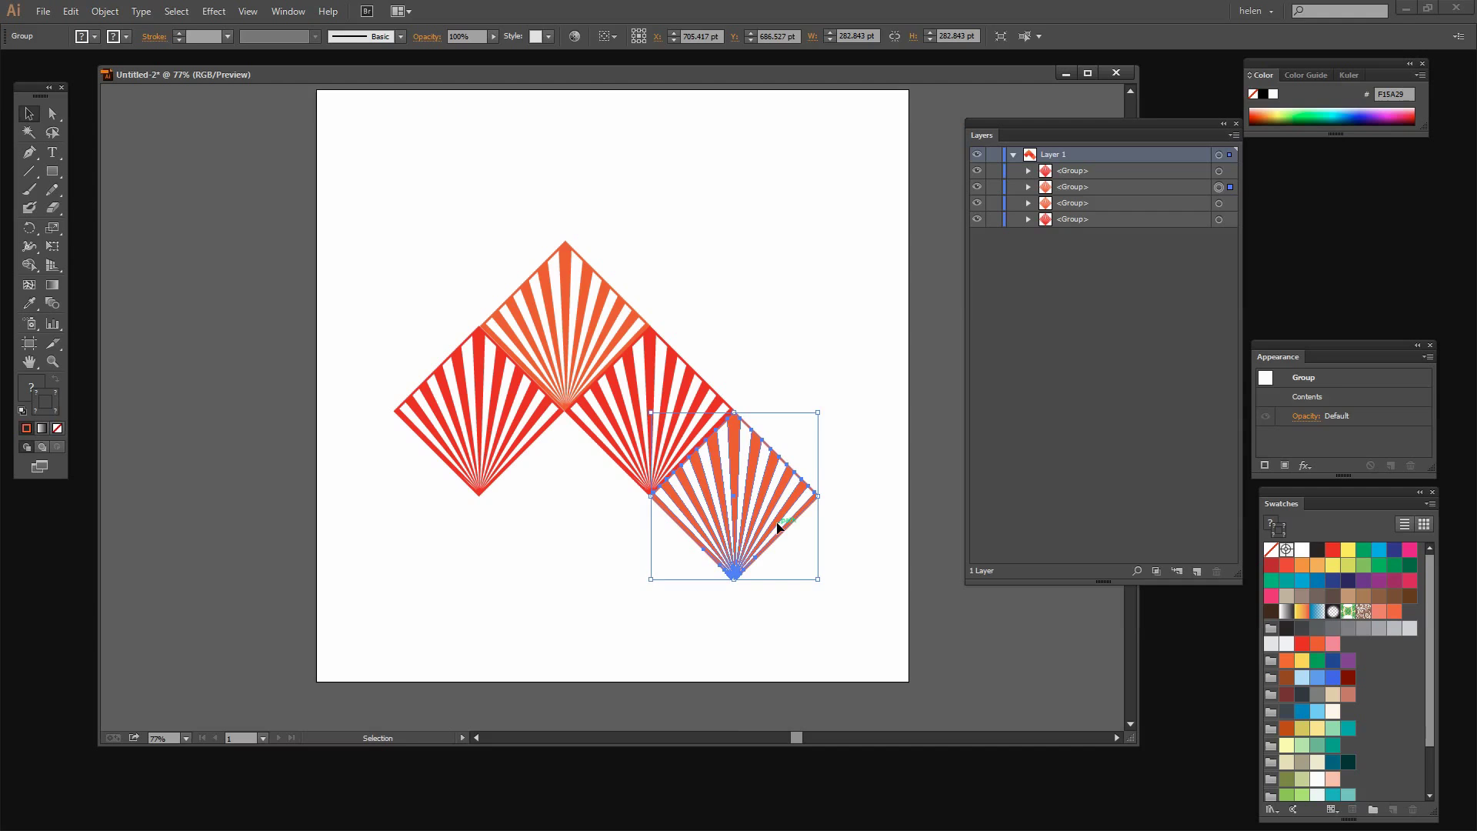
click(520, 225)
drag(600, 304, 801, 189)
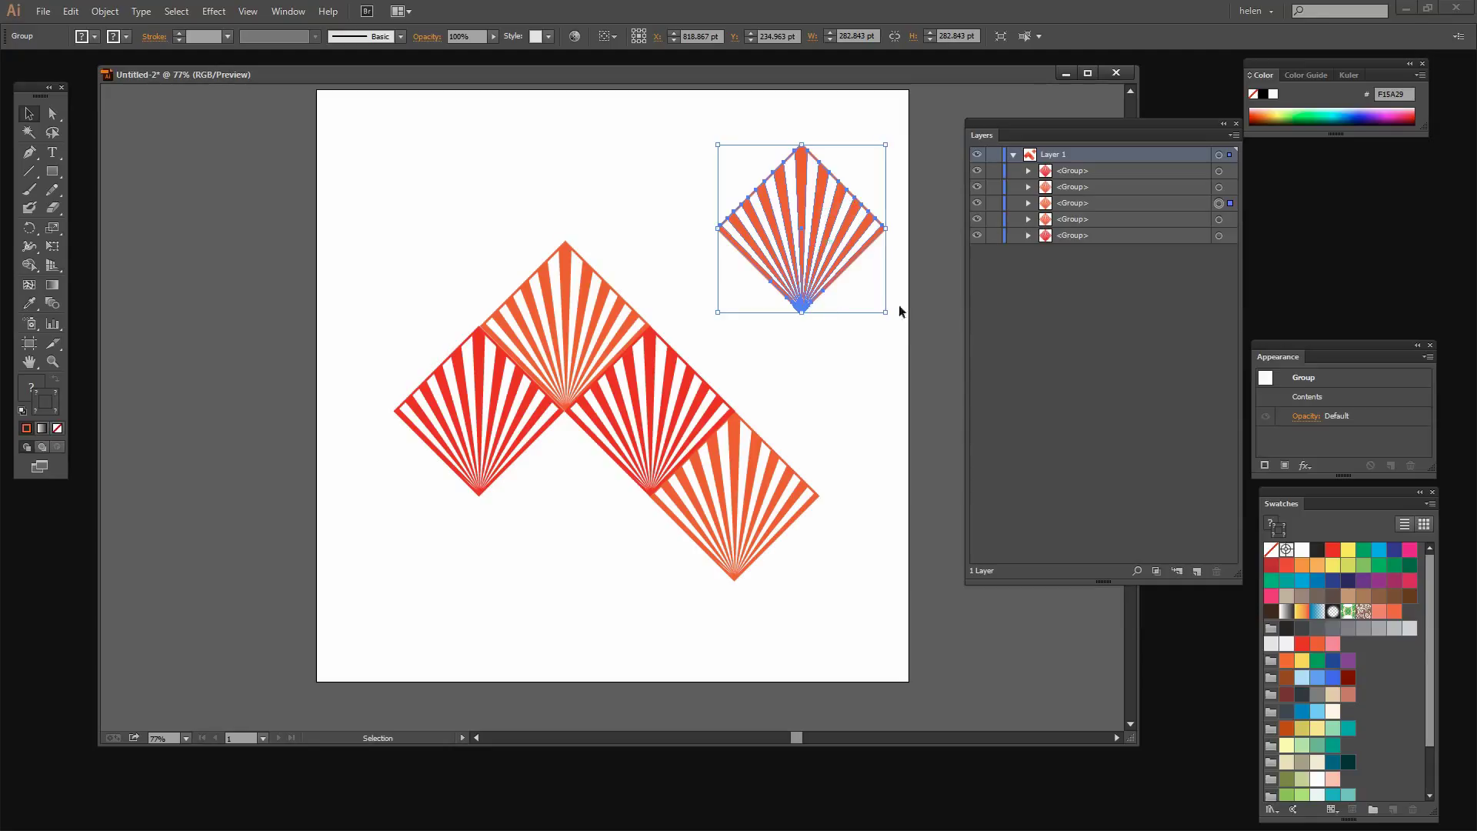
Change the top-right copy's stripe fill to pink
double_click(798, 162)
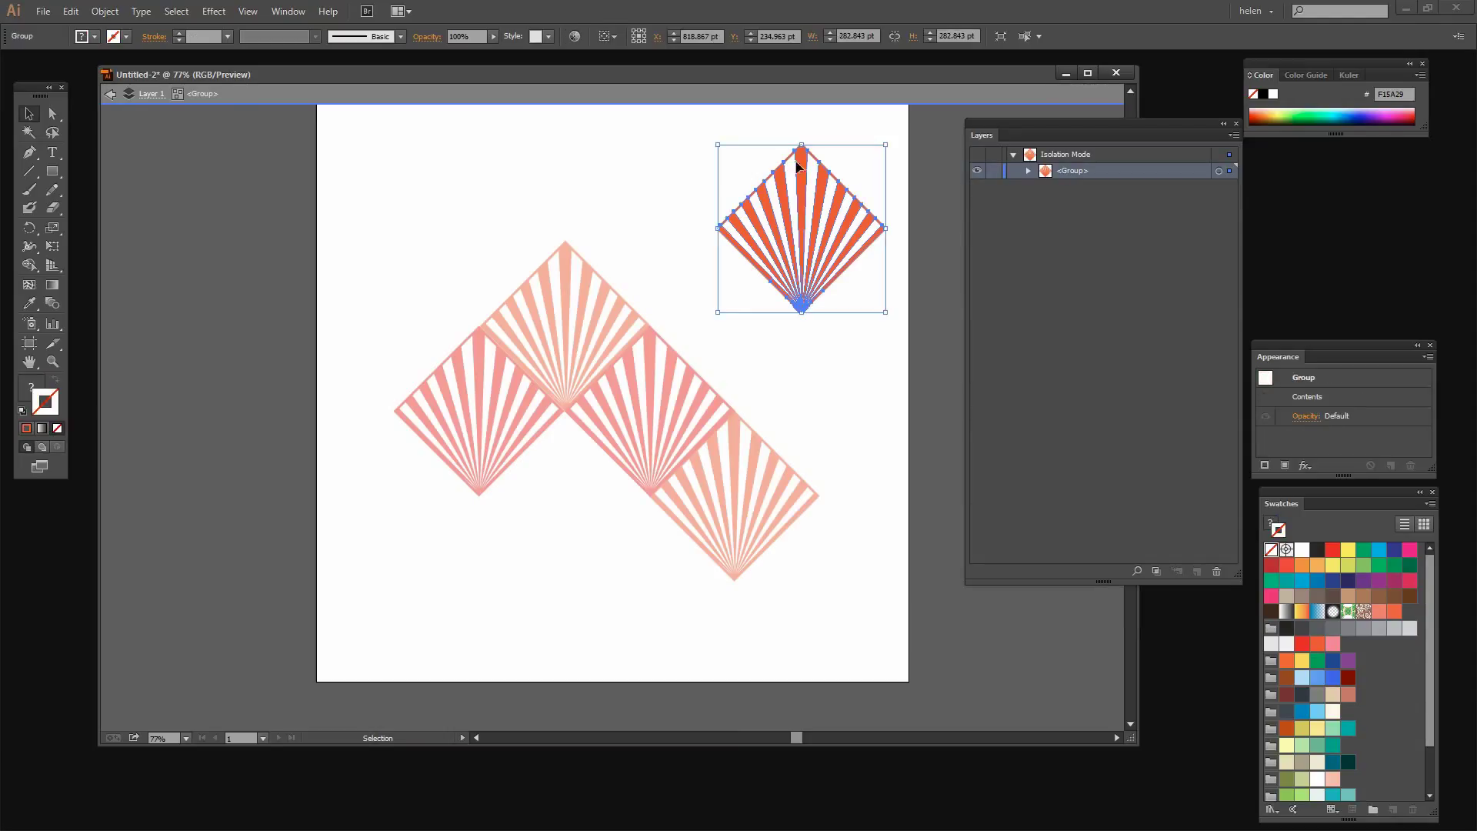
double_click(806, 190)
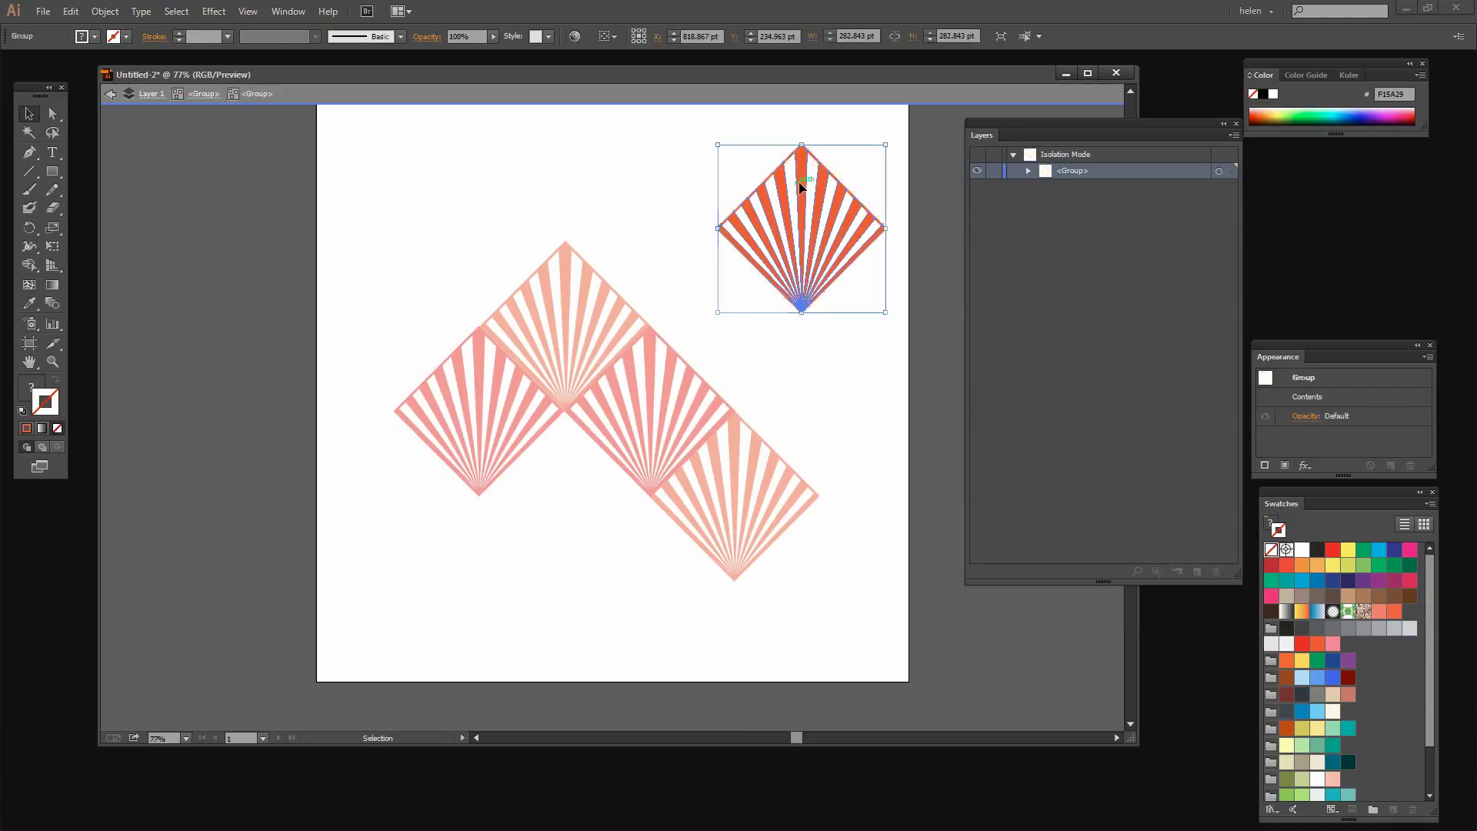
click(800, 183)
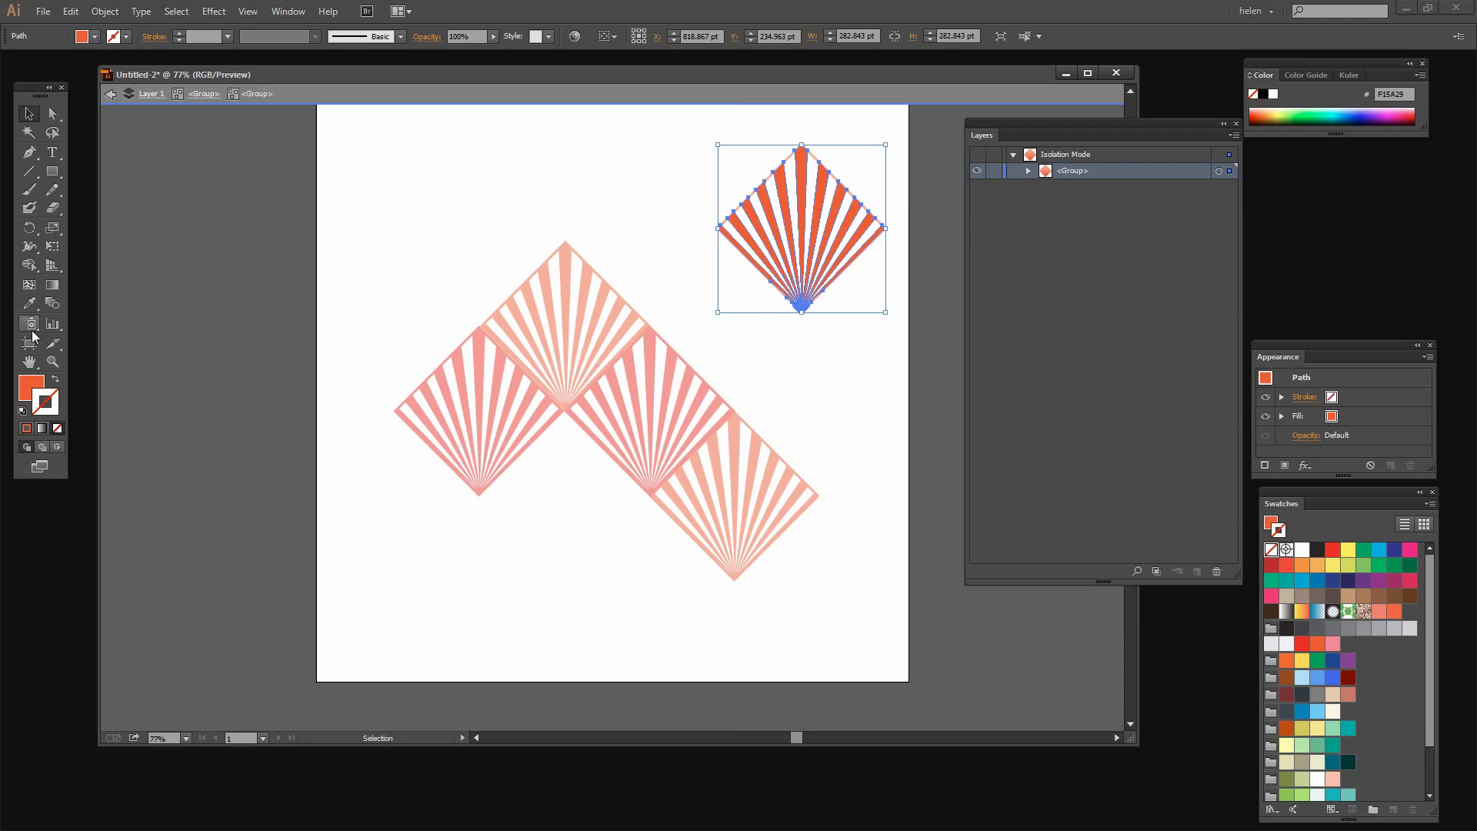
click(30, 389)
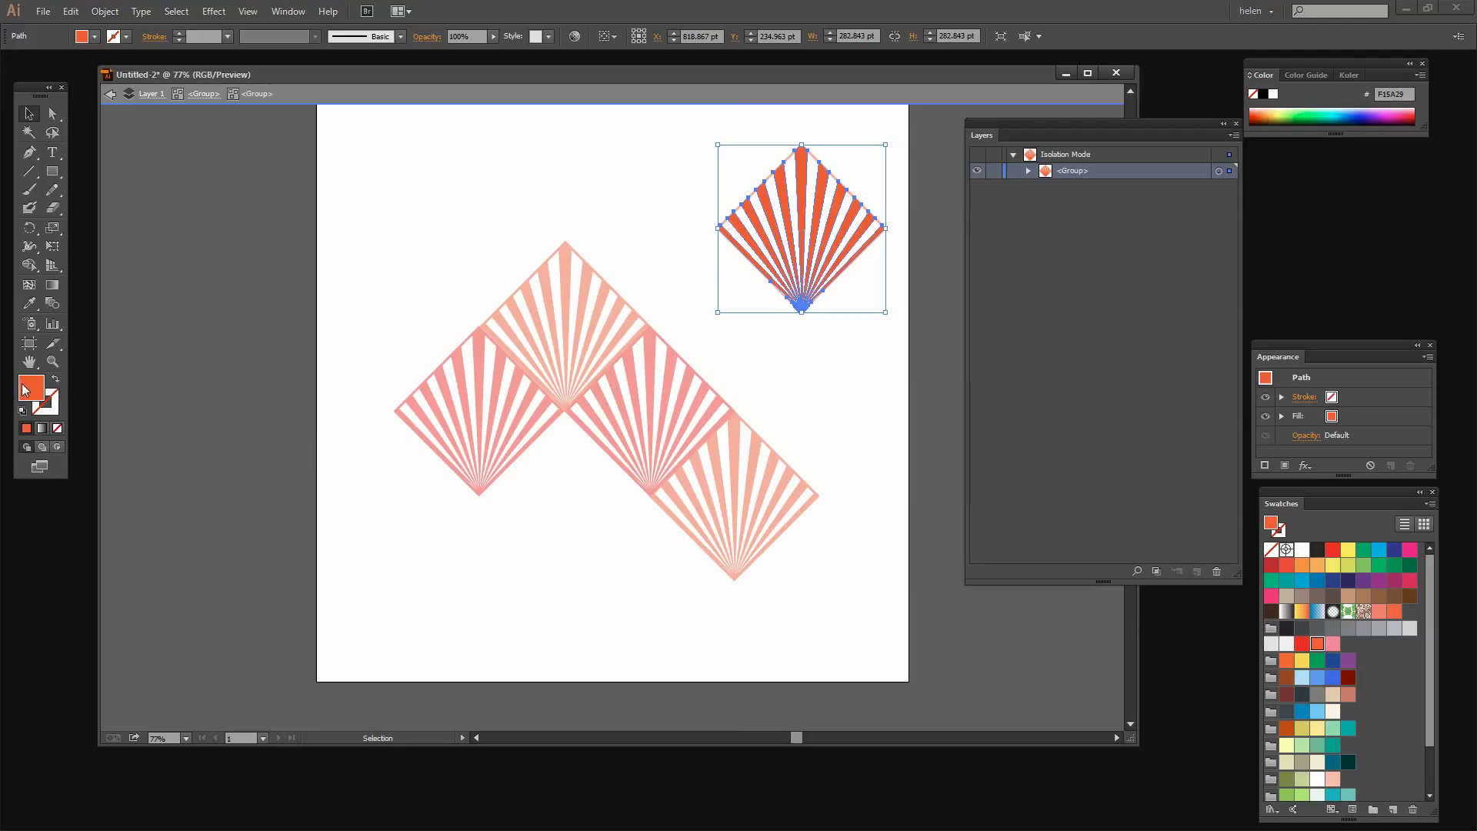
click(1332, 645)
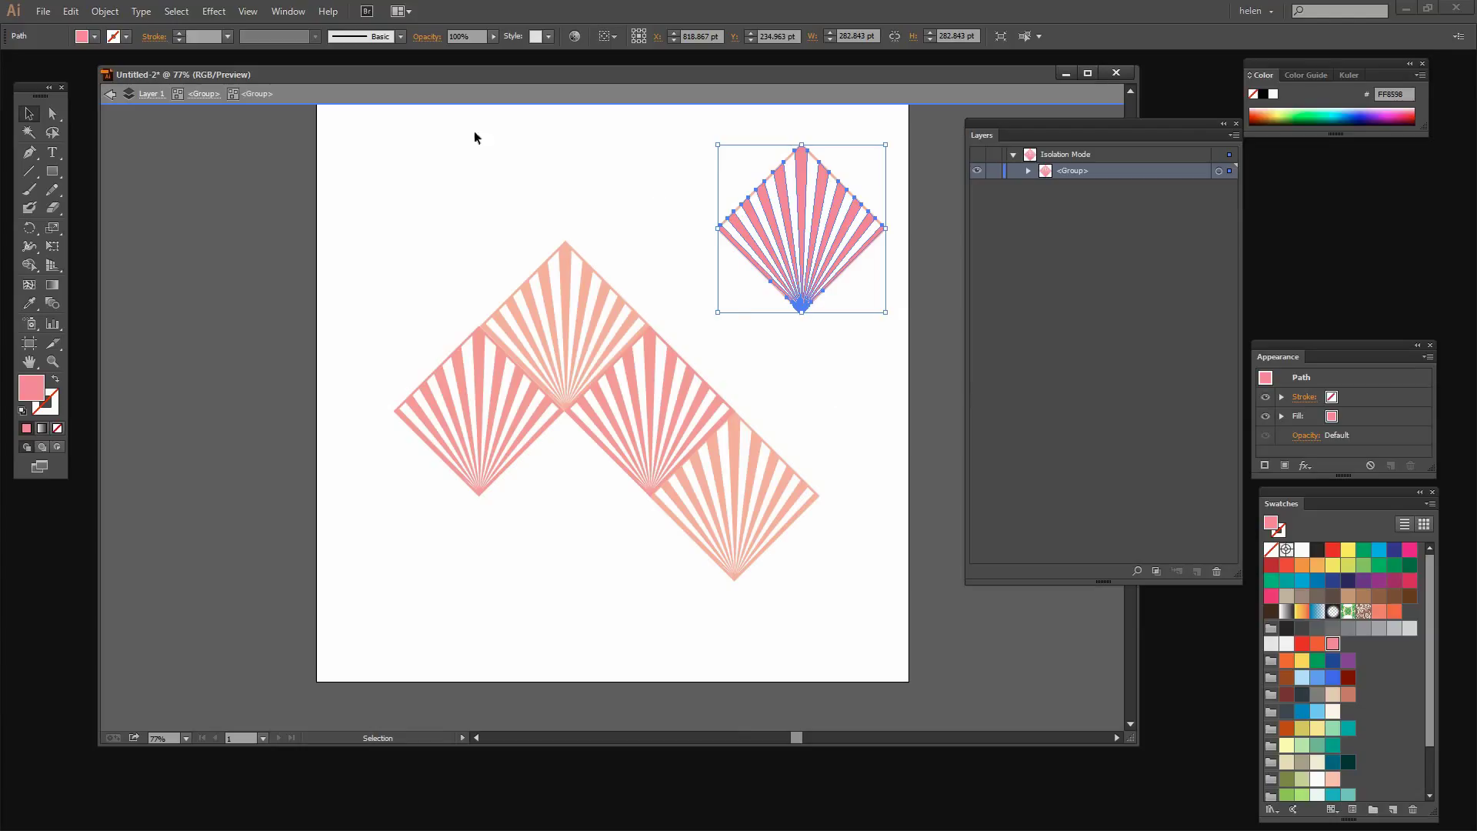
click(111, 93)
click(527, 144)
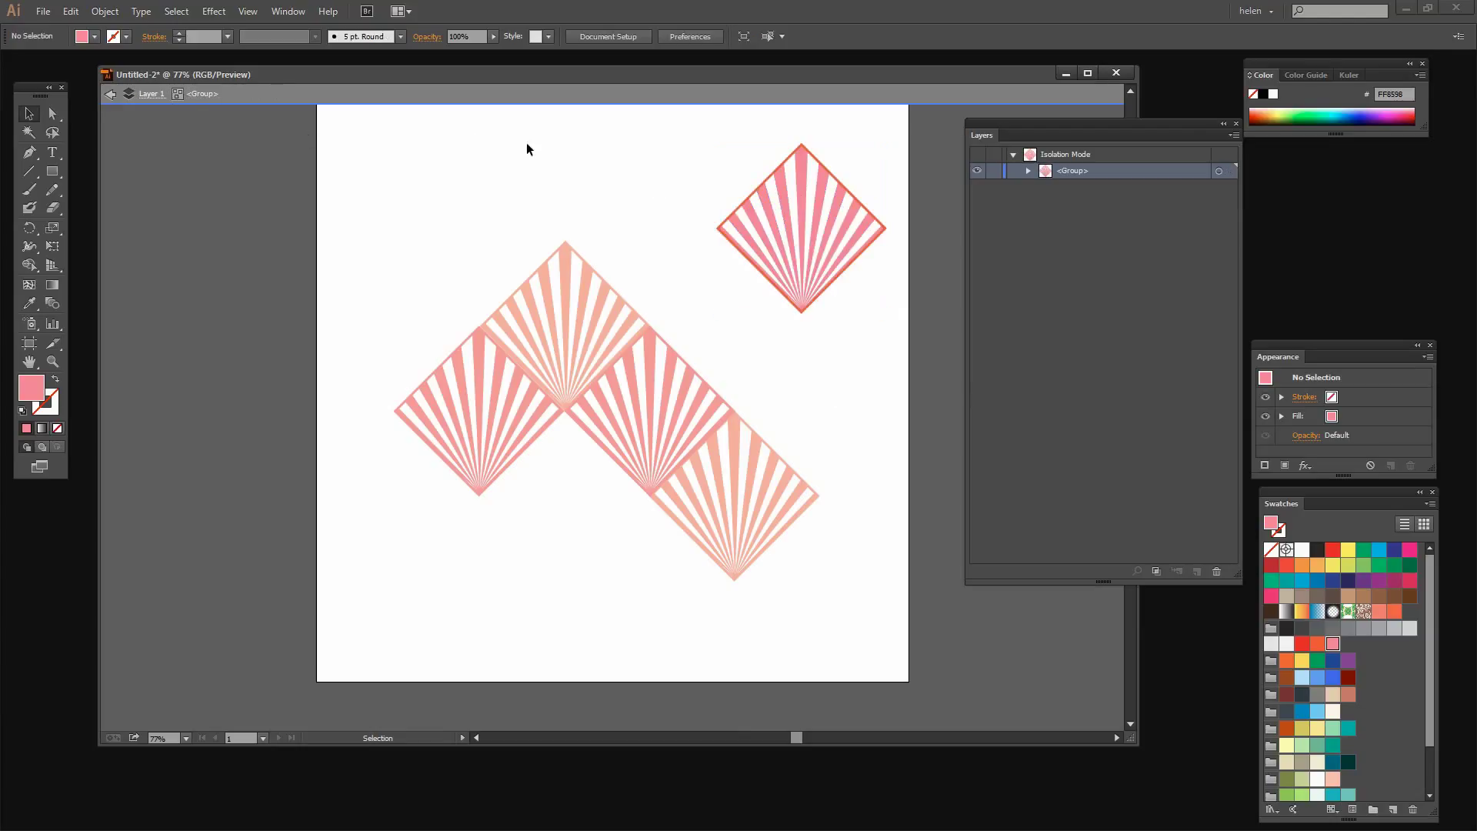
Change that copy's outline colour to pink
double_click(770, 177)
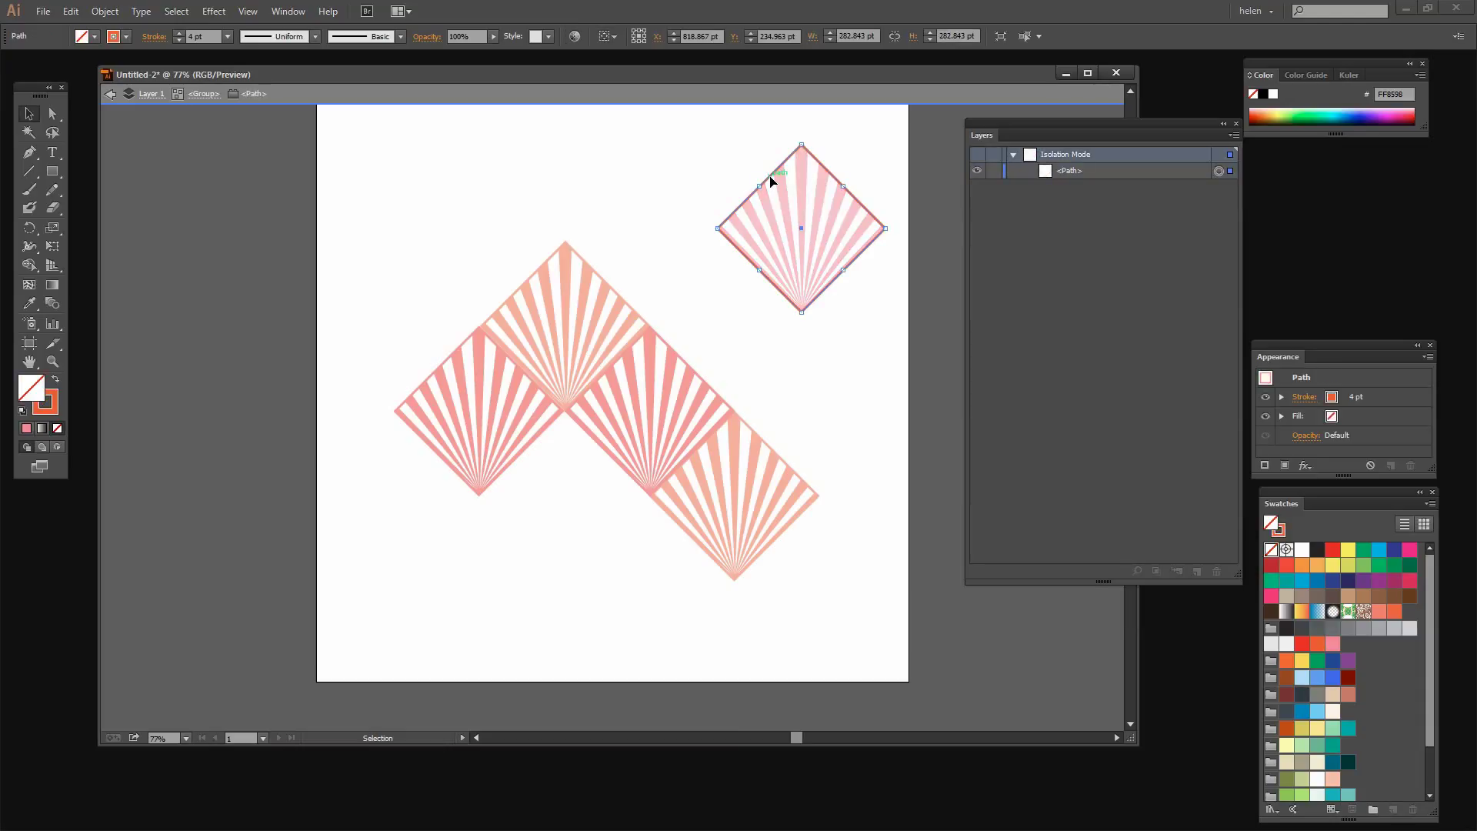
key(x)
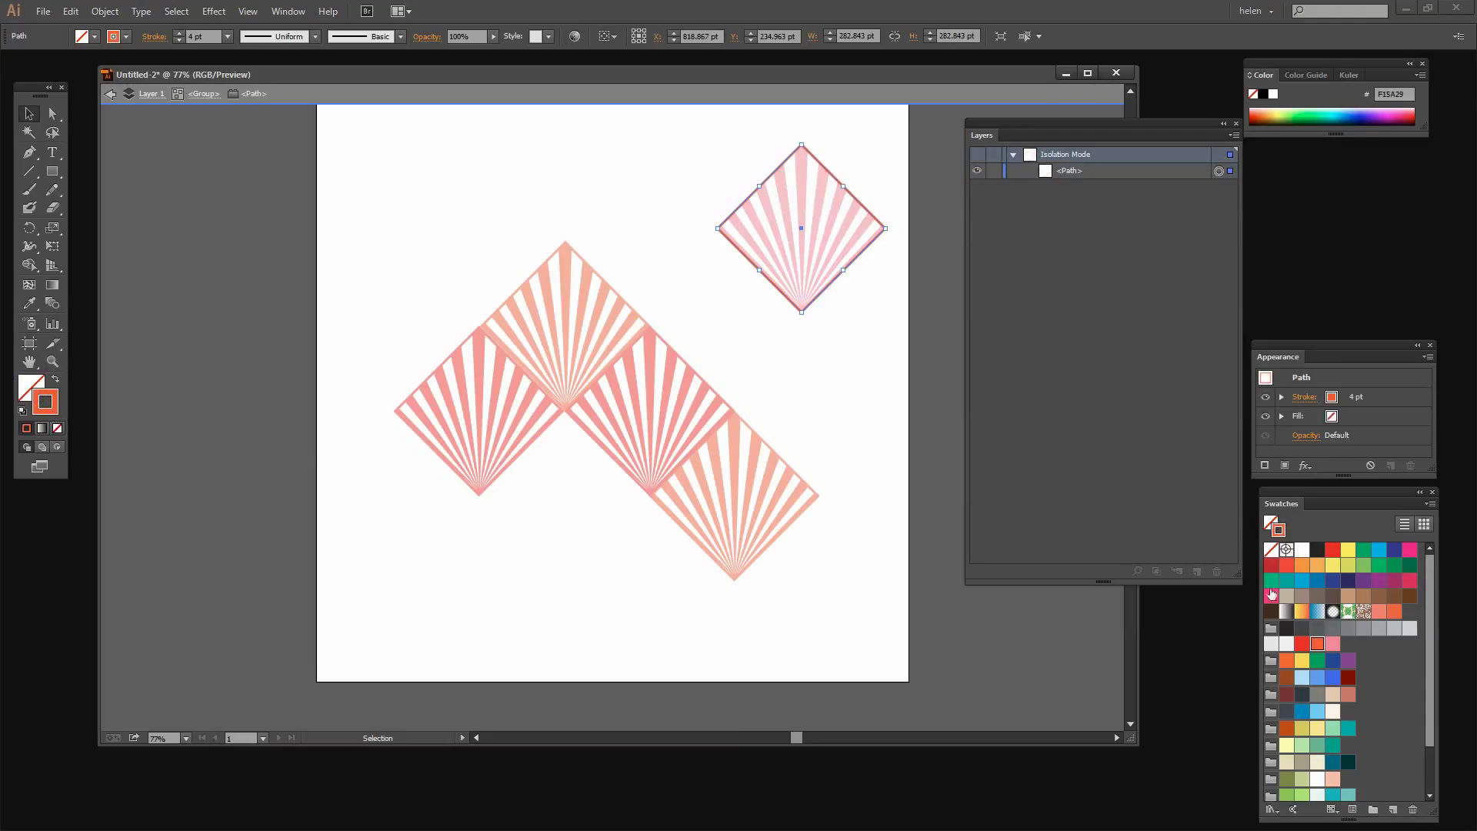
click(1332, 643)
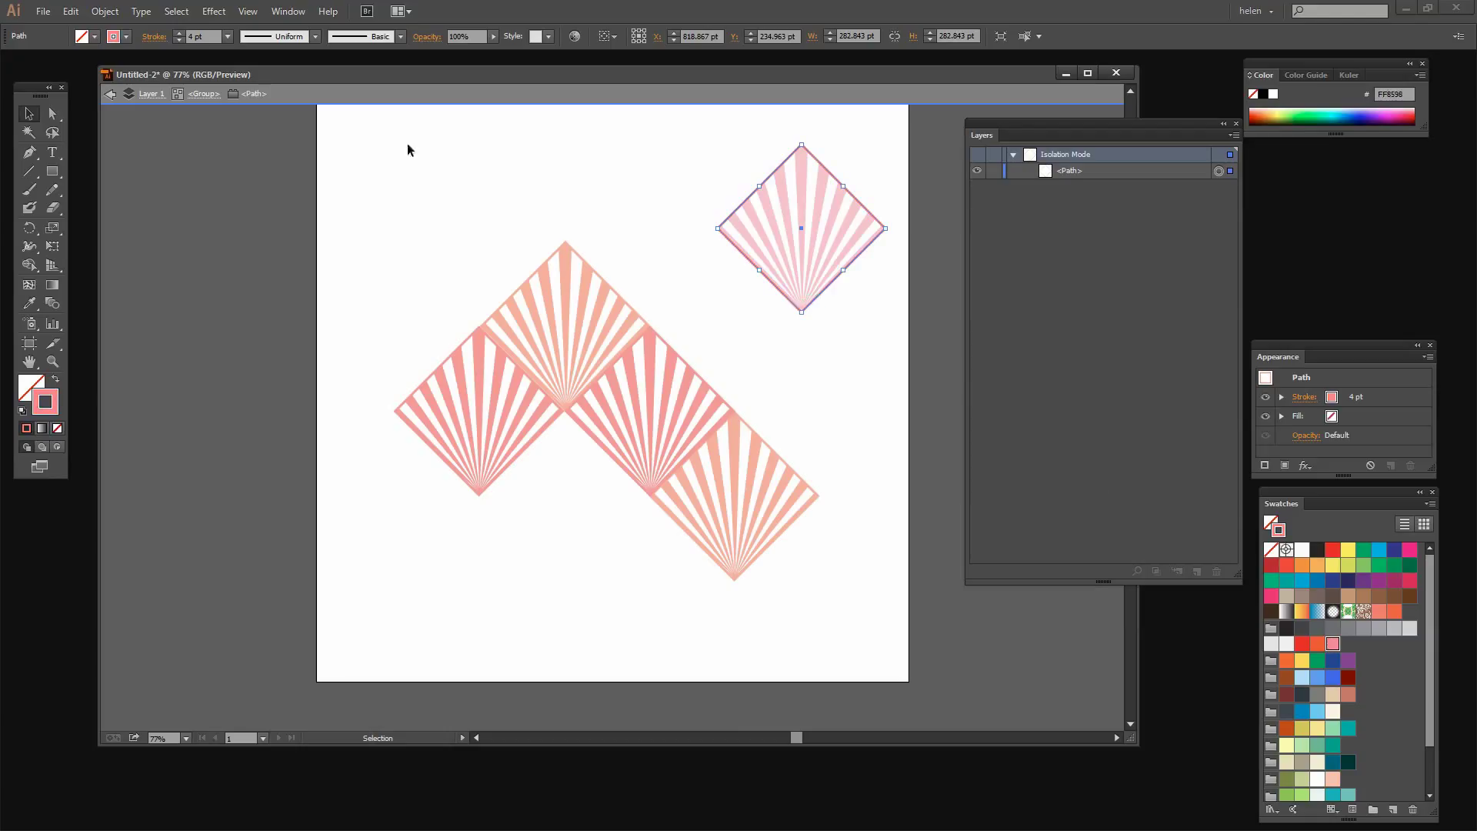
double_click(717, 206)
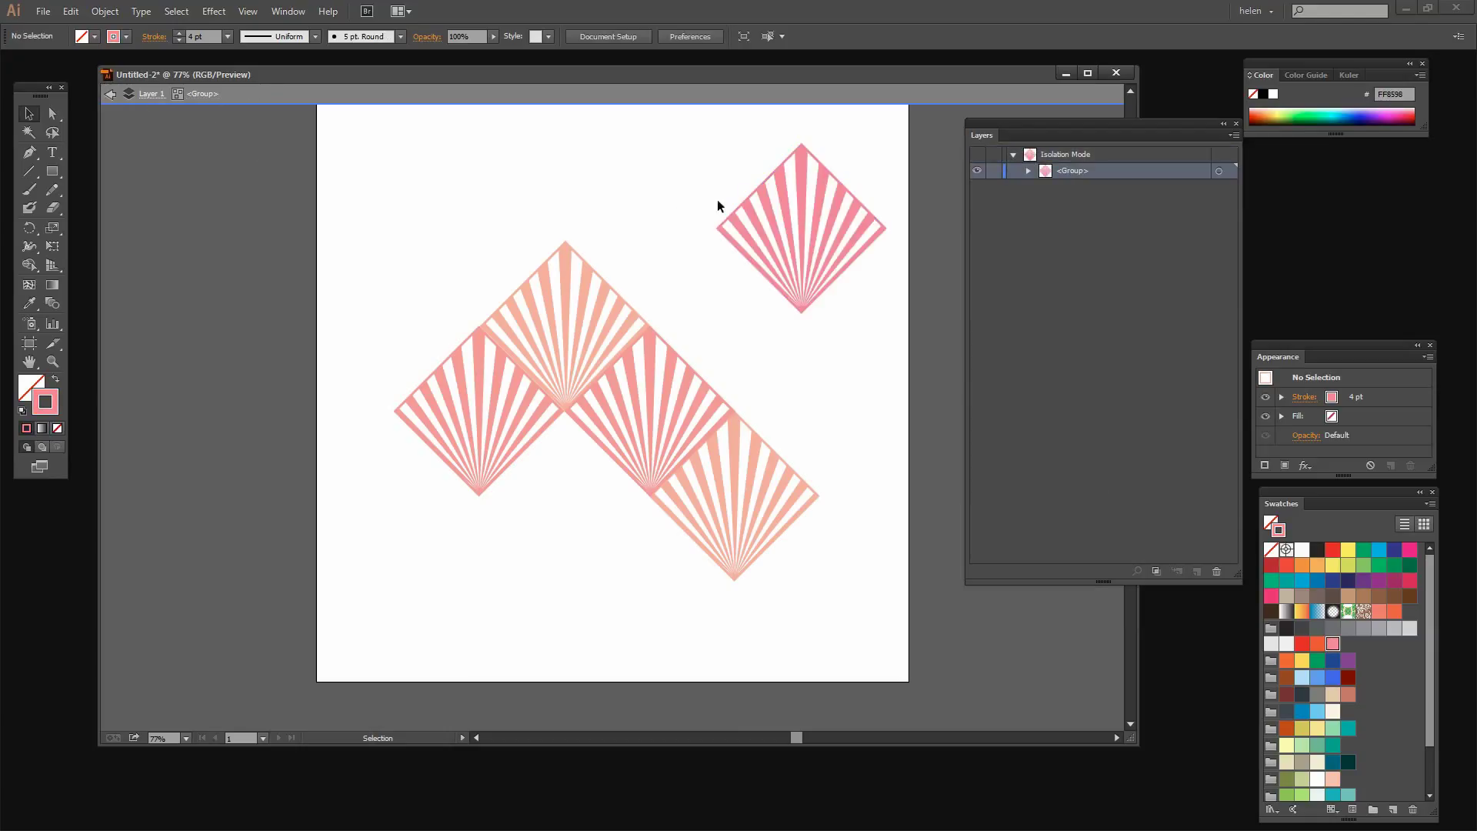
Copy a pink diamond into the lower gap, align the bottom pair, and move the top-right pink diamond into the upper gap
click(110, 93)
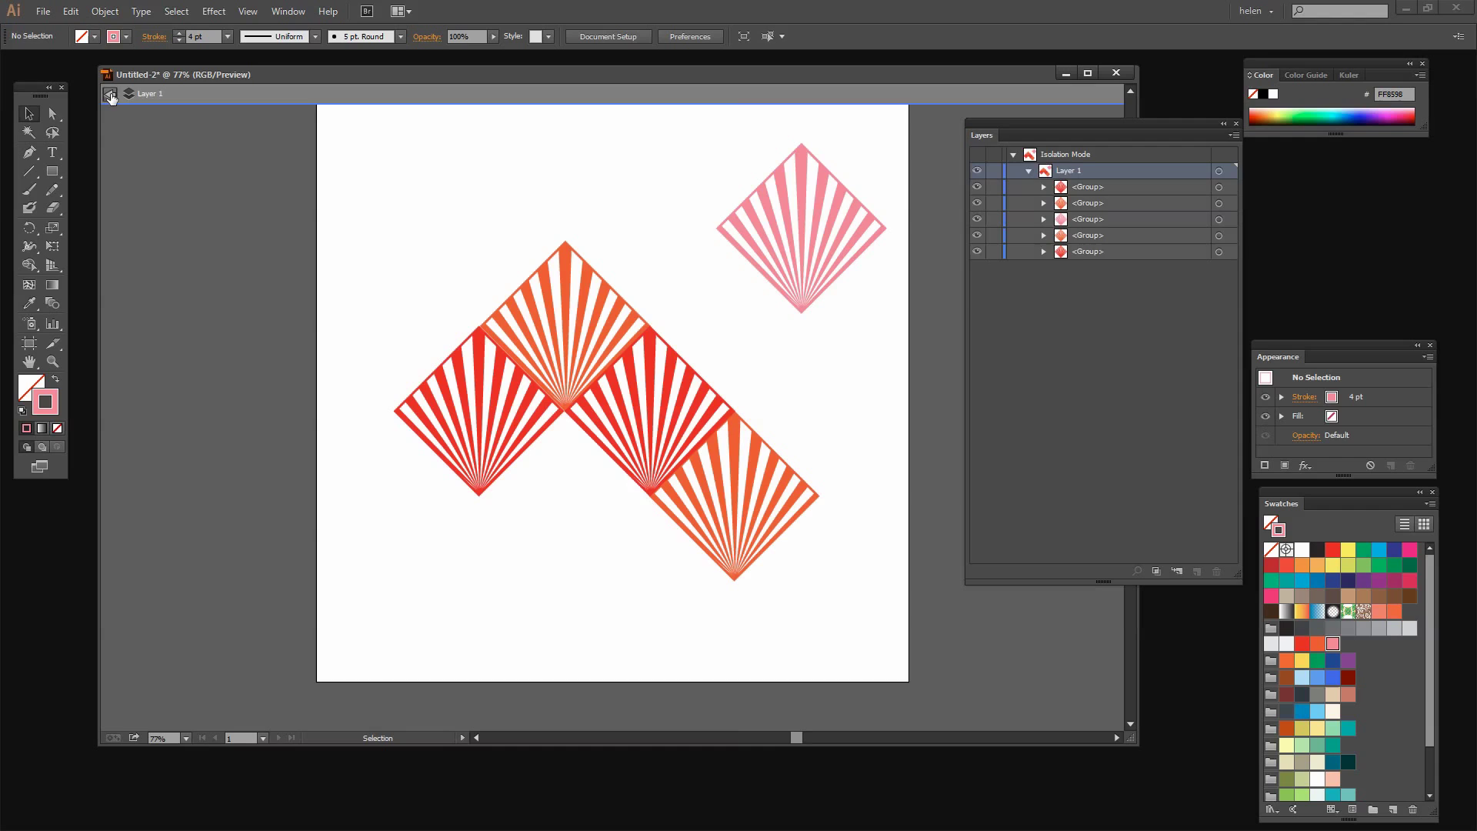
drag(877, 344, 562, 471)
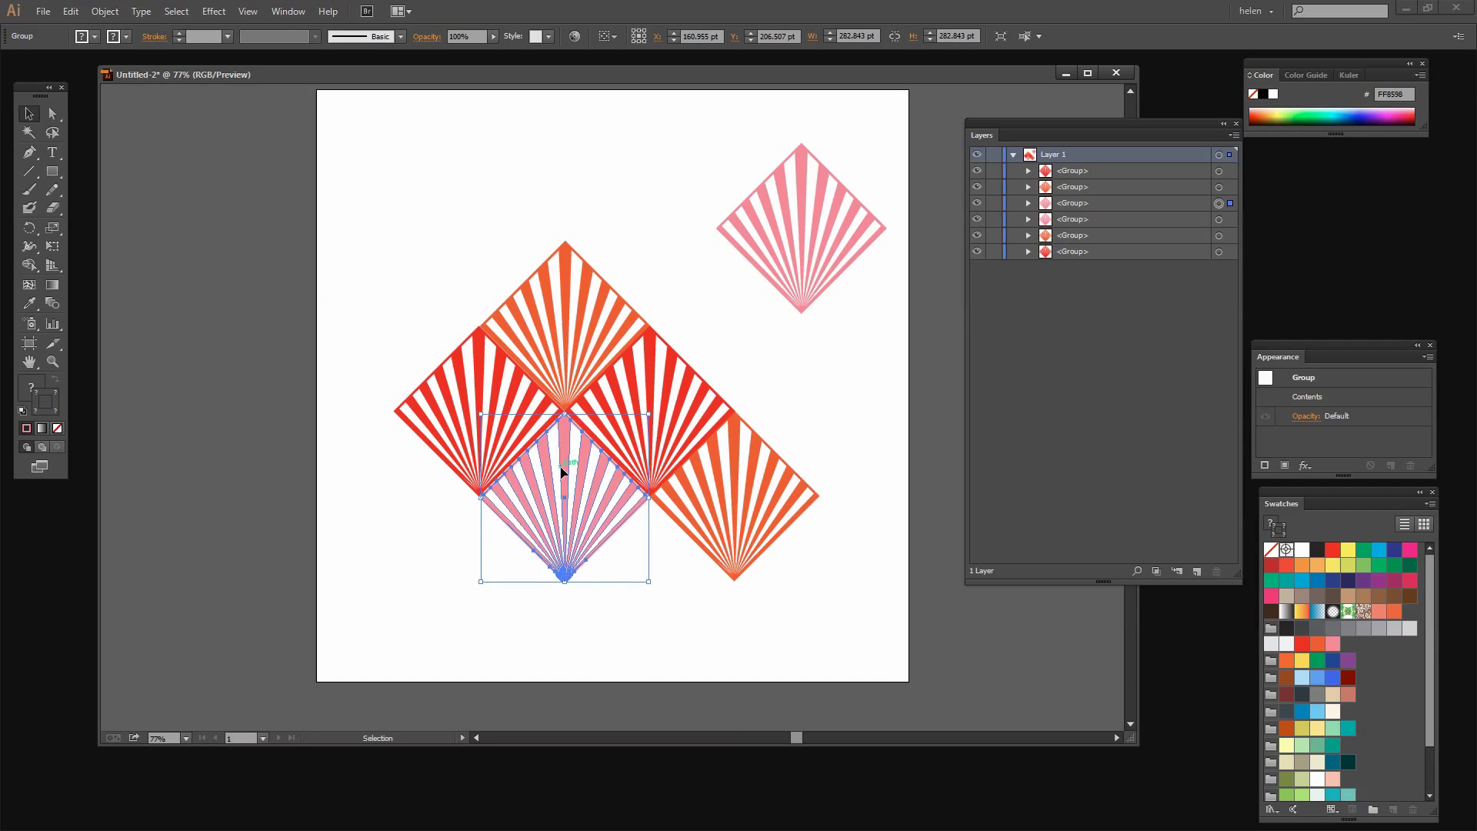
click(793, 637)
drag(645, 575, 499, 543)
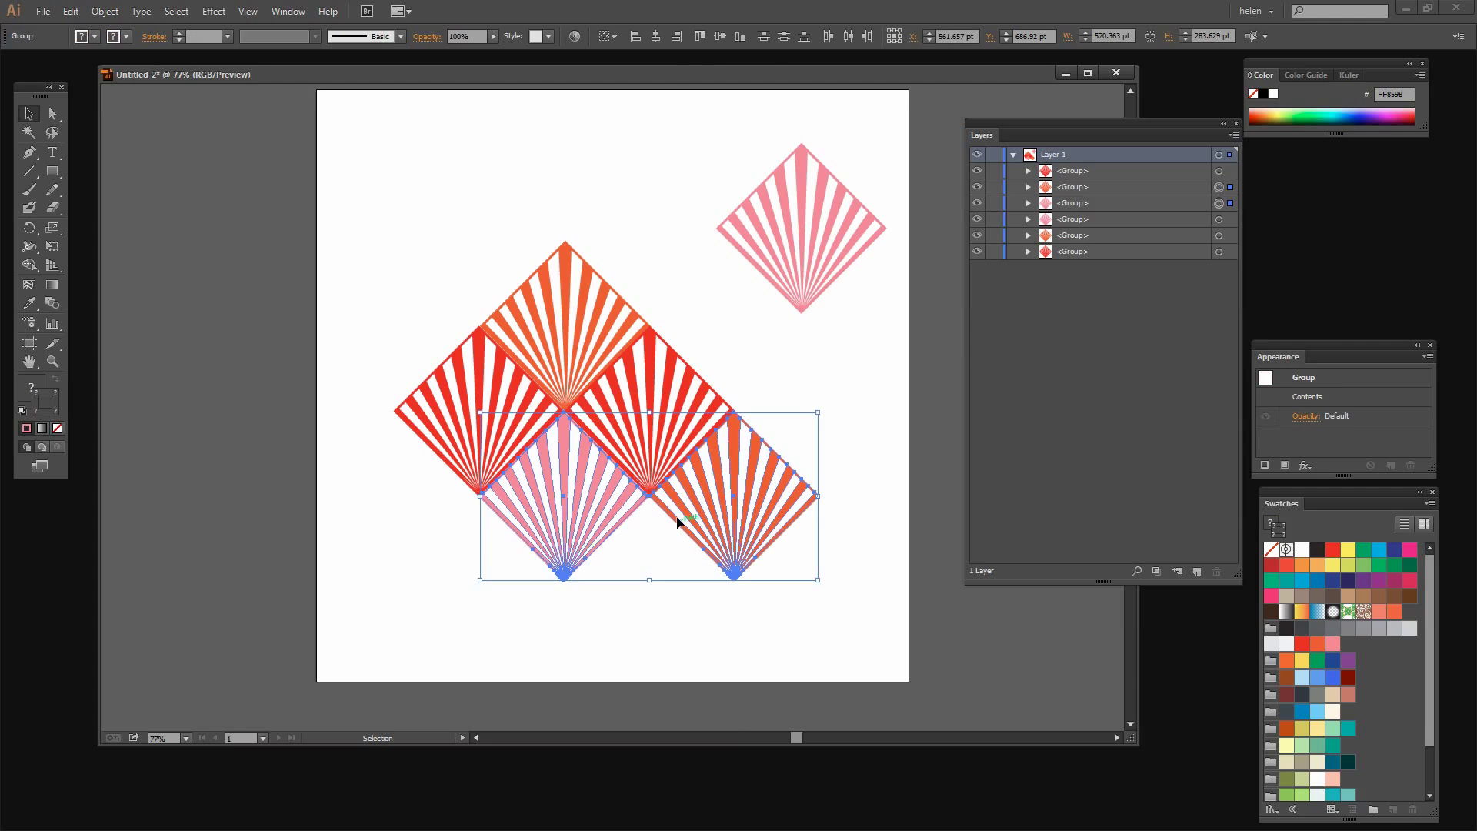
click(720, 35)
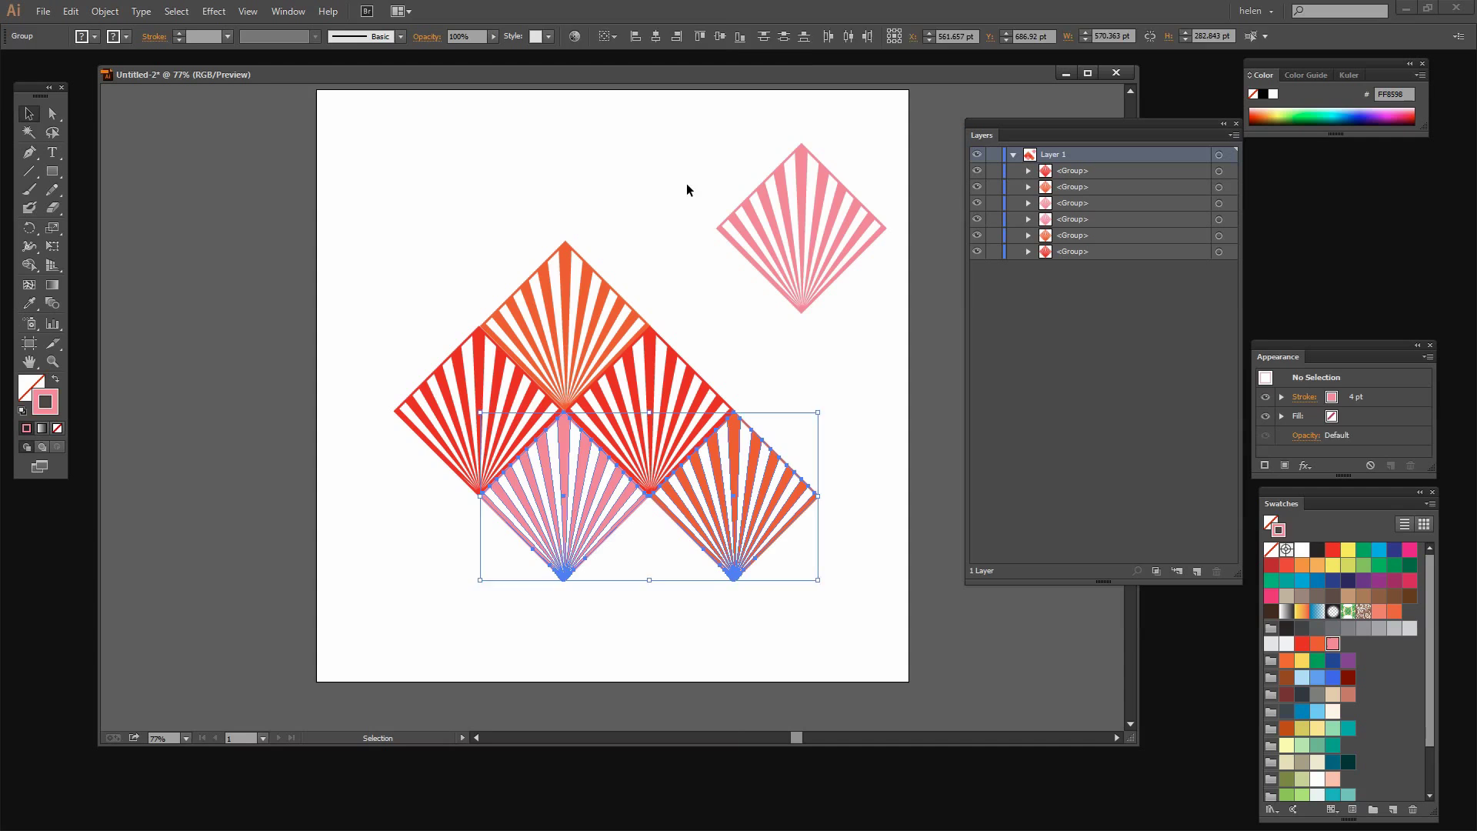
drag(806, 206, 739, 308)
click(880, 474)
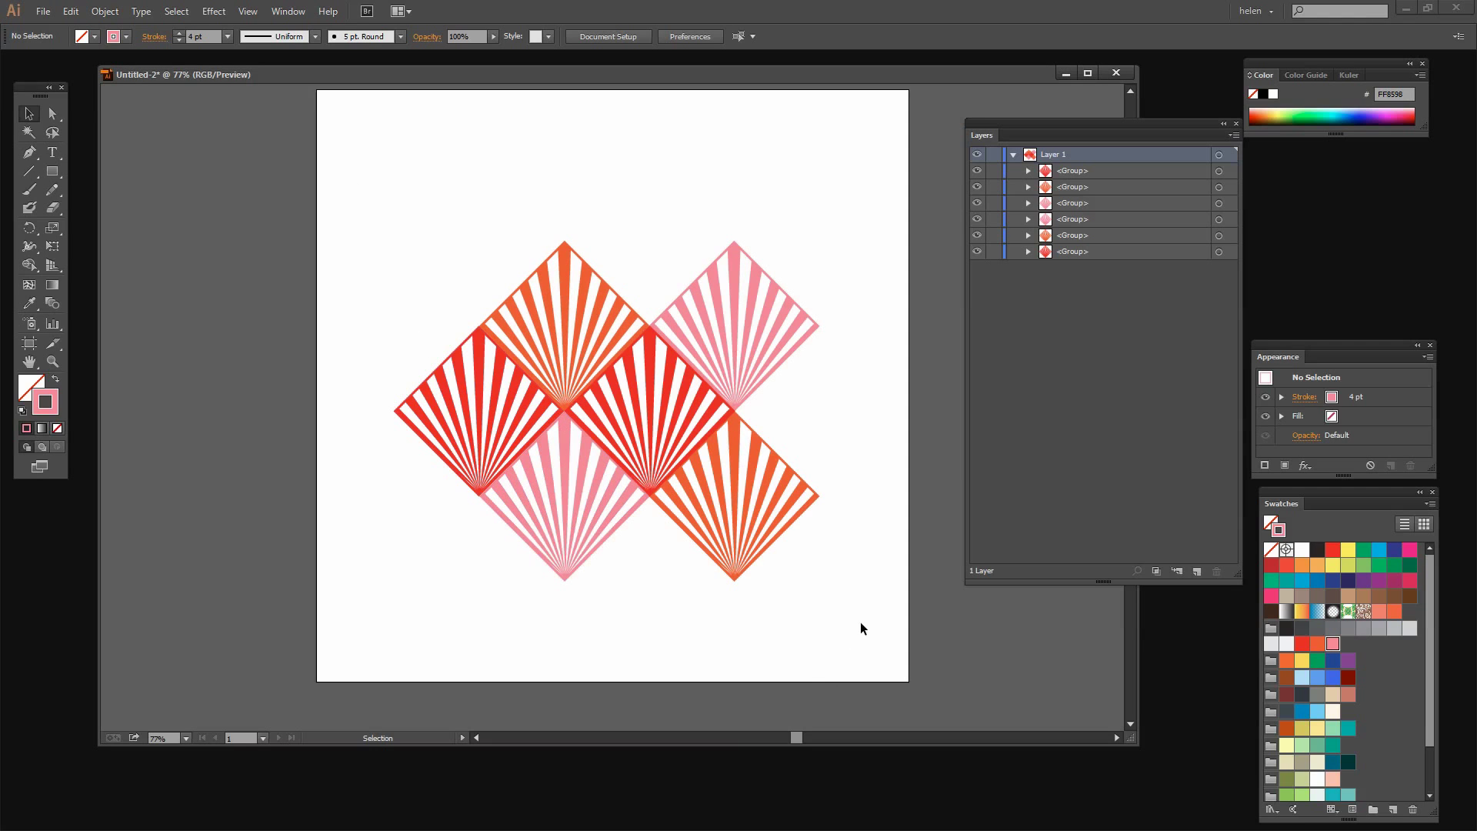
Select all six diamonds and make them into a new pattern with Object > Pattern > Make
drag(878, 590, 405, 164)
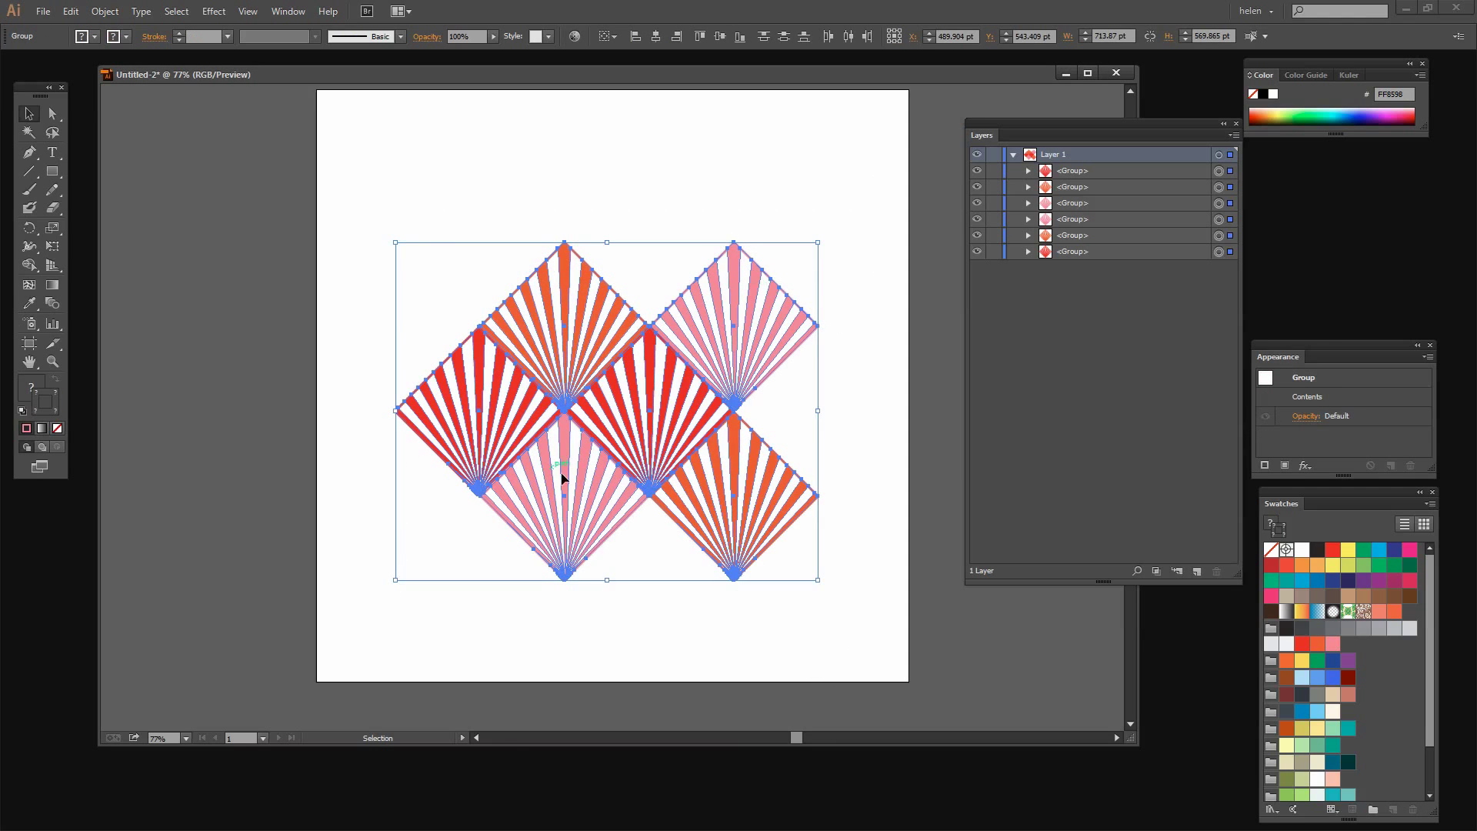
click(104, 12)
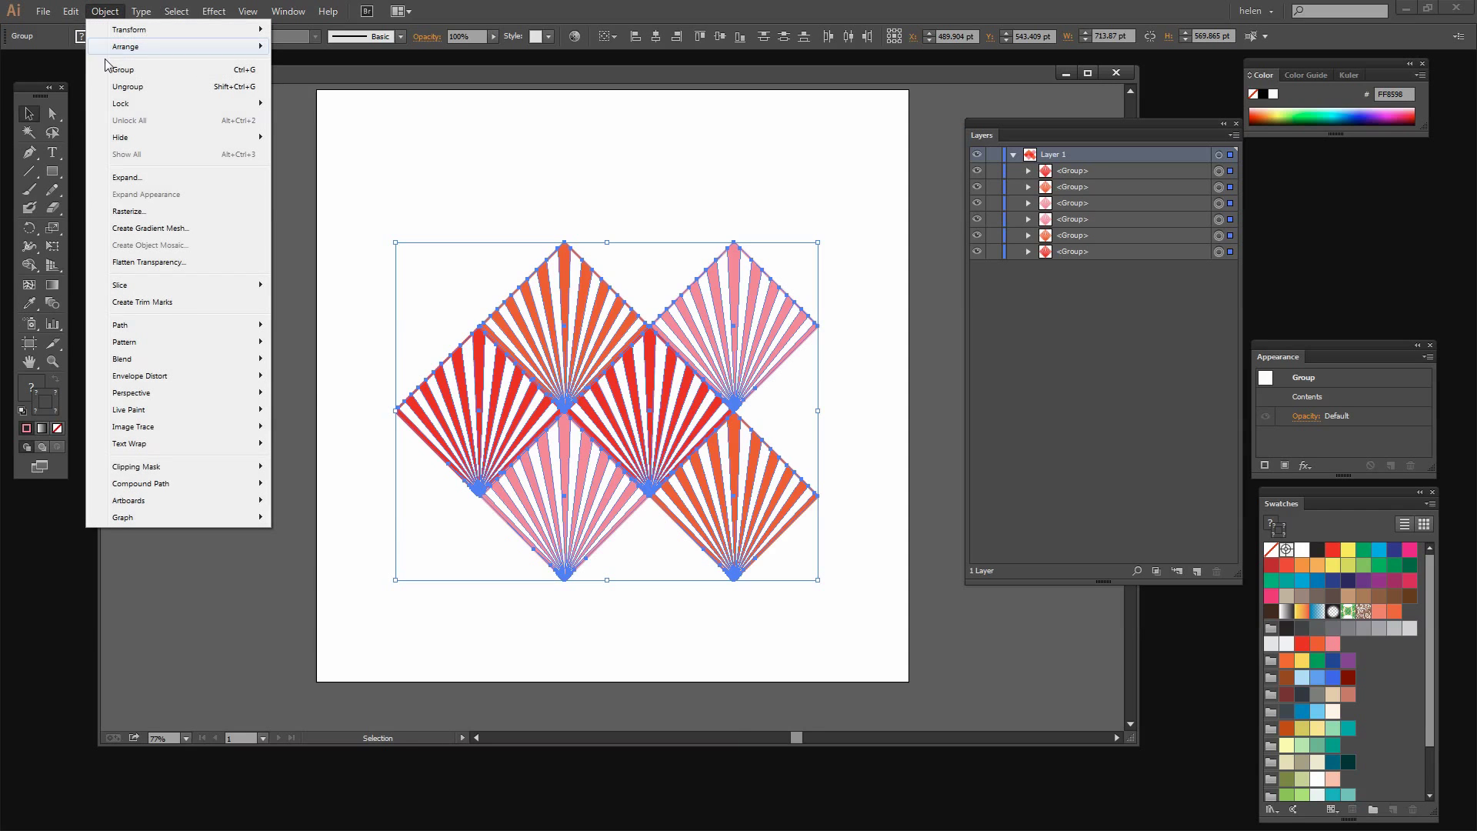
mouse_move(149, 343)
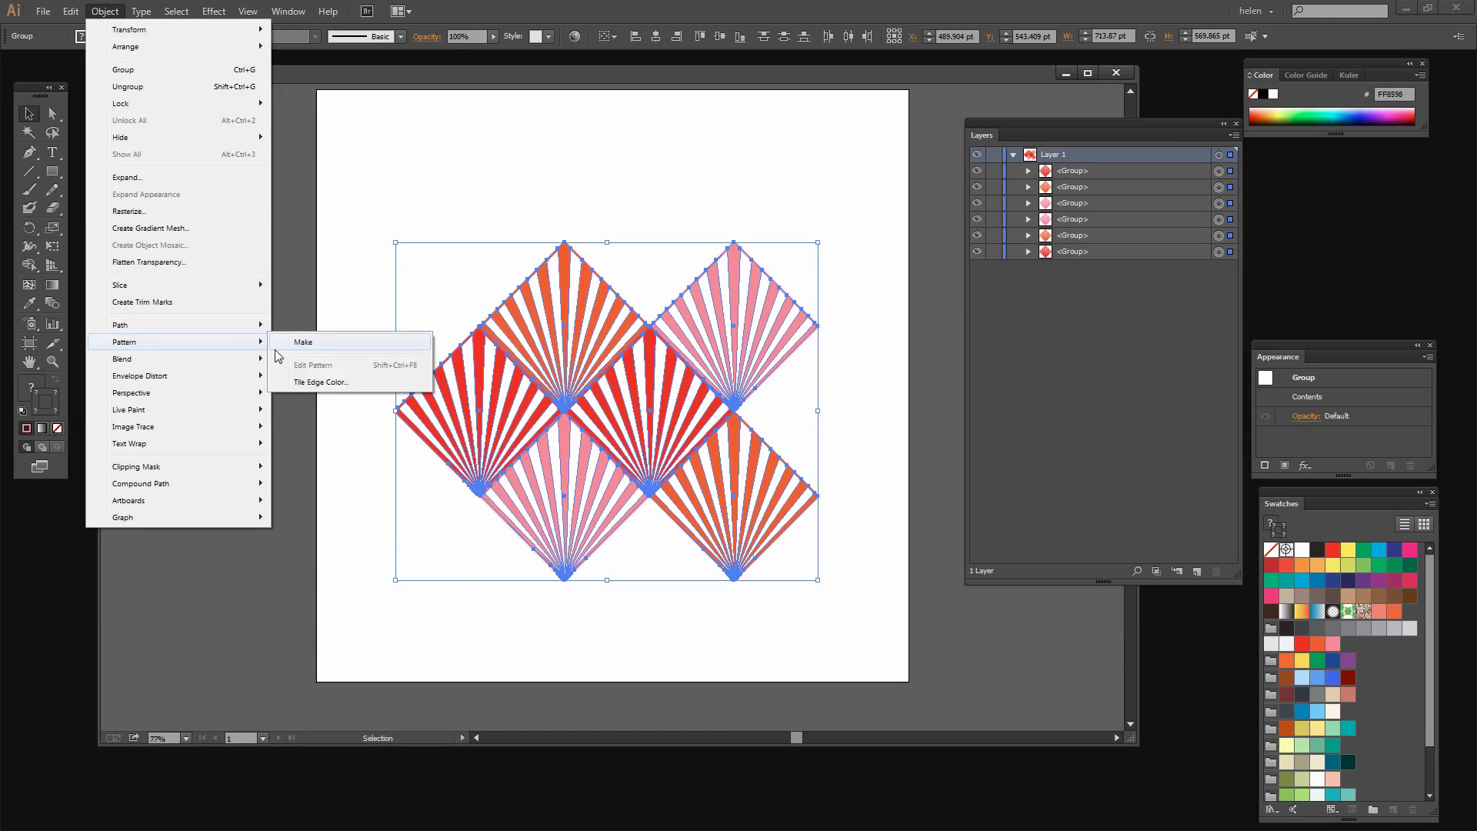
click(317, 351)
click(897, 453)
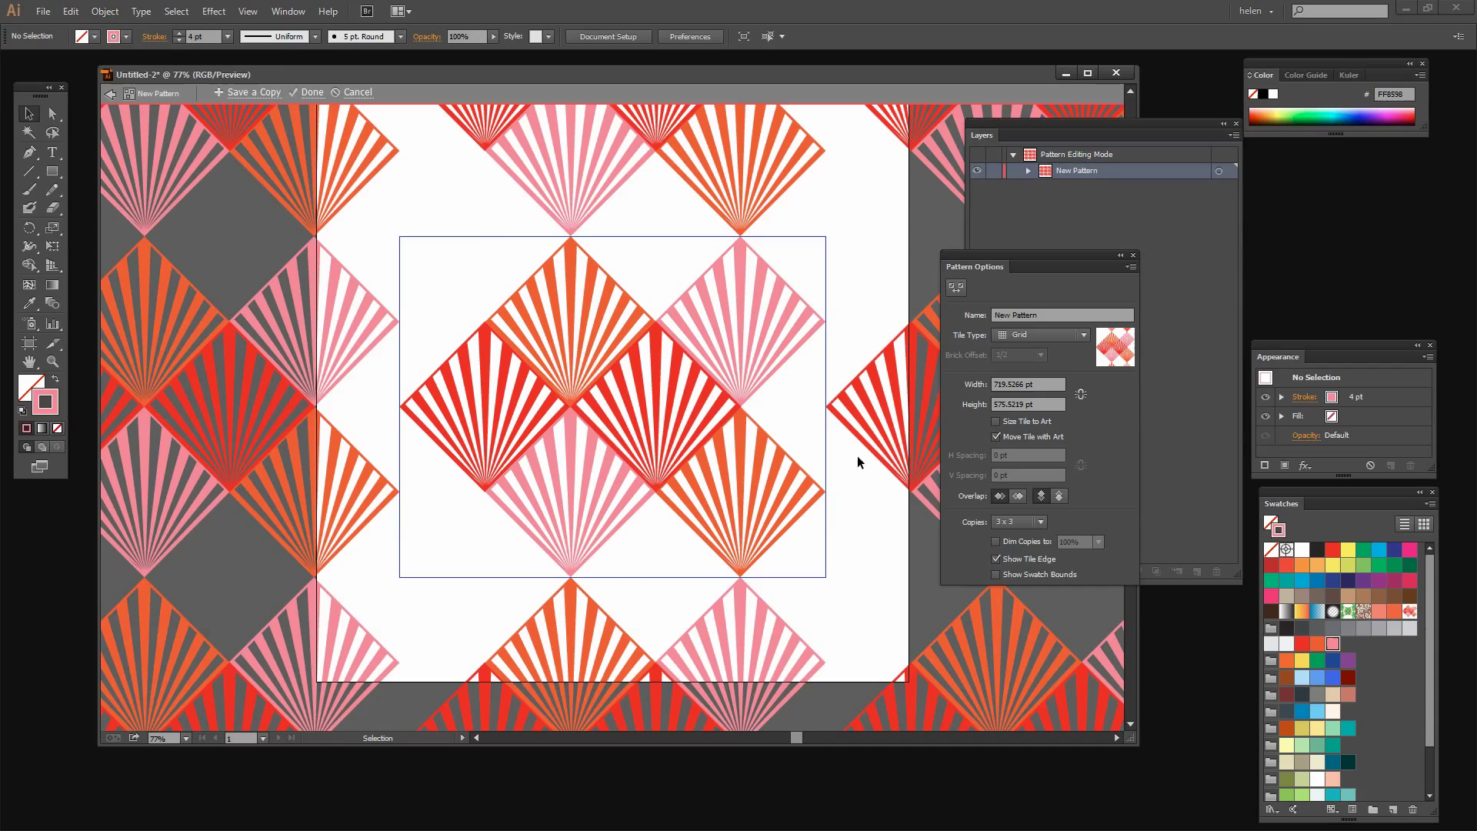
Set the pattern tile width to 575 pt, entering 710 and stepping it down
drag(973, 266, 1026, 252)
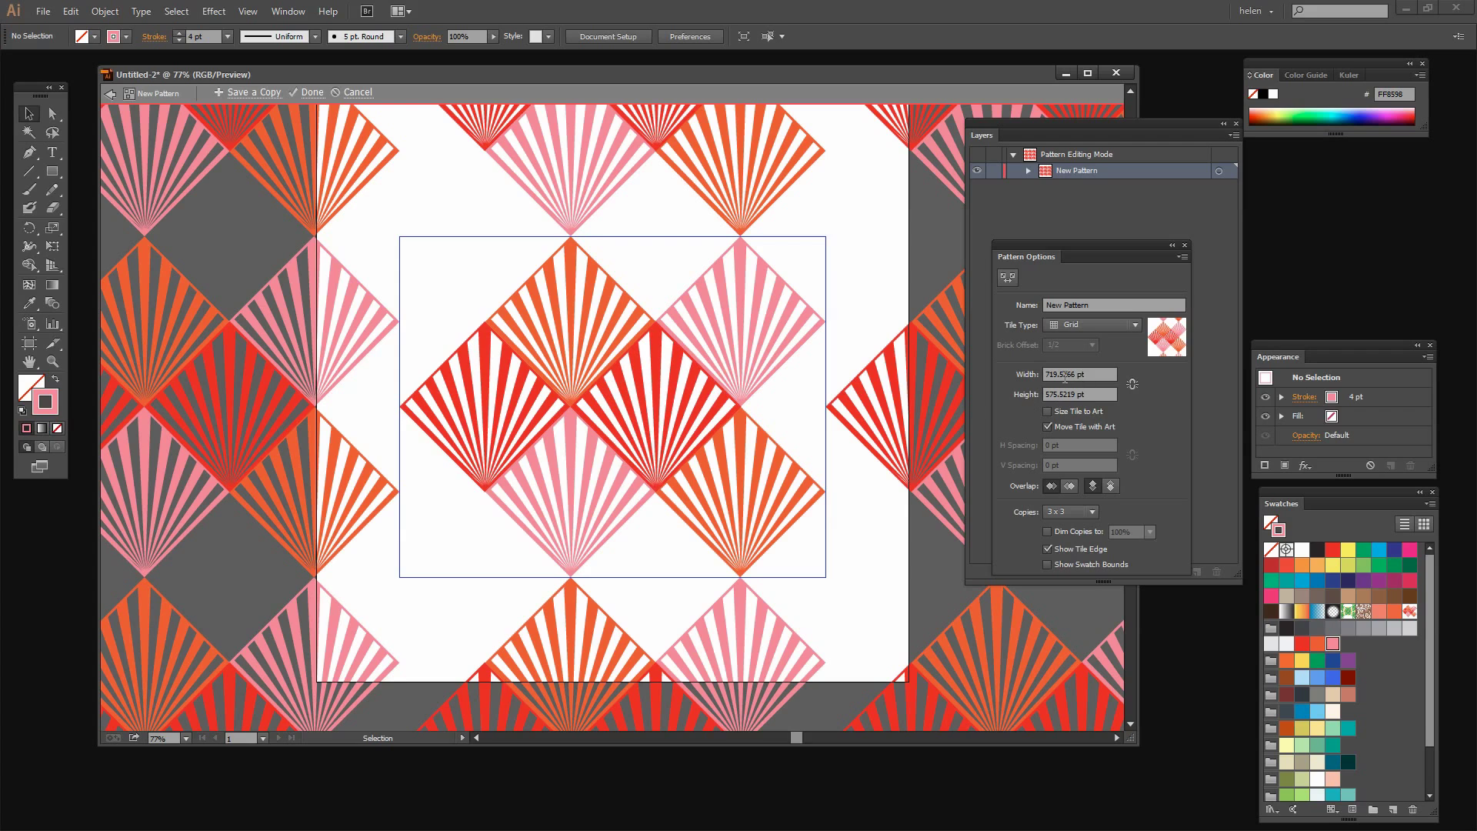
double_click(1064, 375)
text(710)
key(Return)
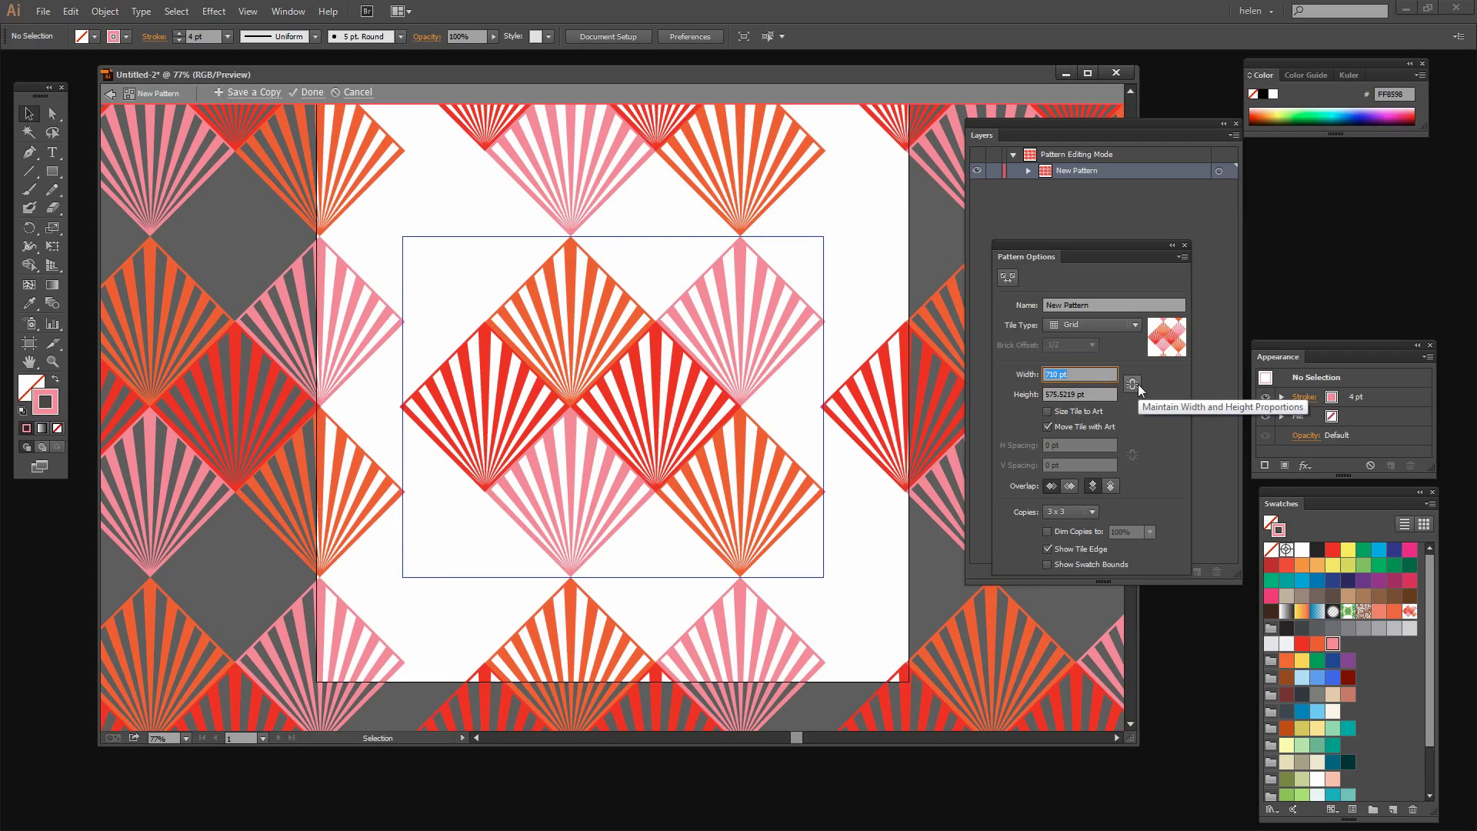
key(shift+Down)
key(shift+Down)
key(shift+Down)
key(shift+Down)
key(shift+Down)
key(shift+Down)
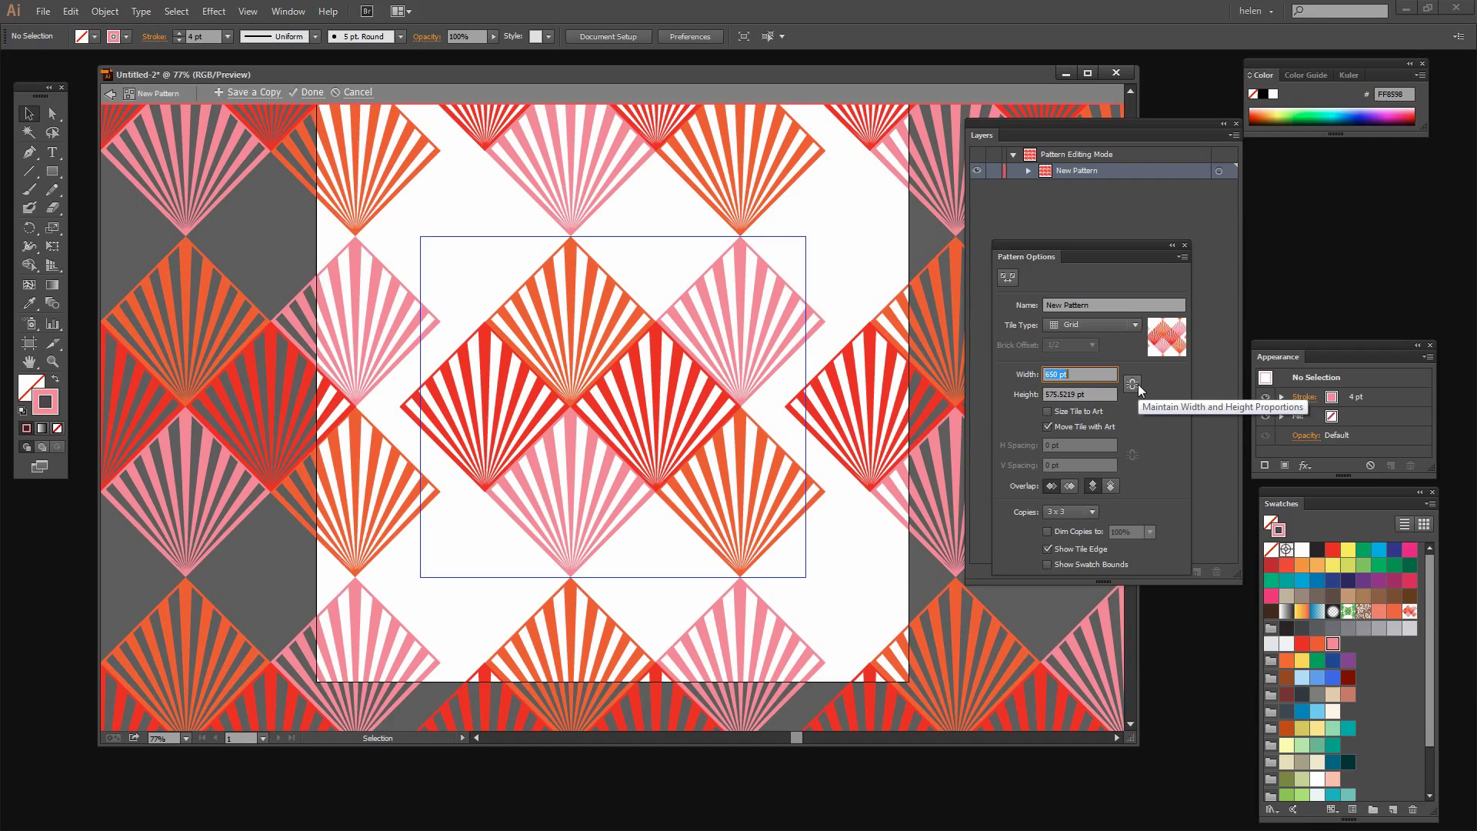
key(shift+Down)
key(shift+Down)
key(shift+Down)
key(shift+Down)
key(shift+Down)
key(shift+Down)
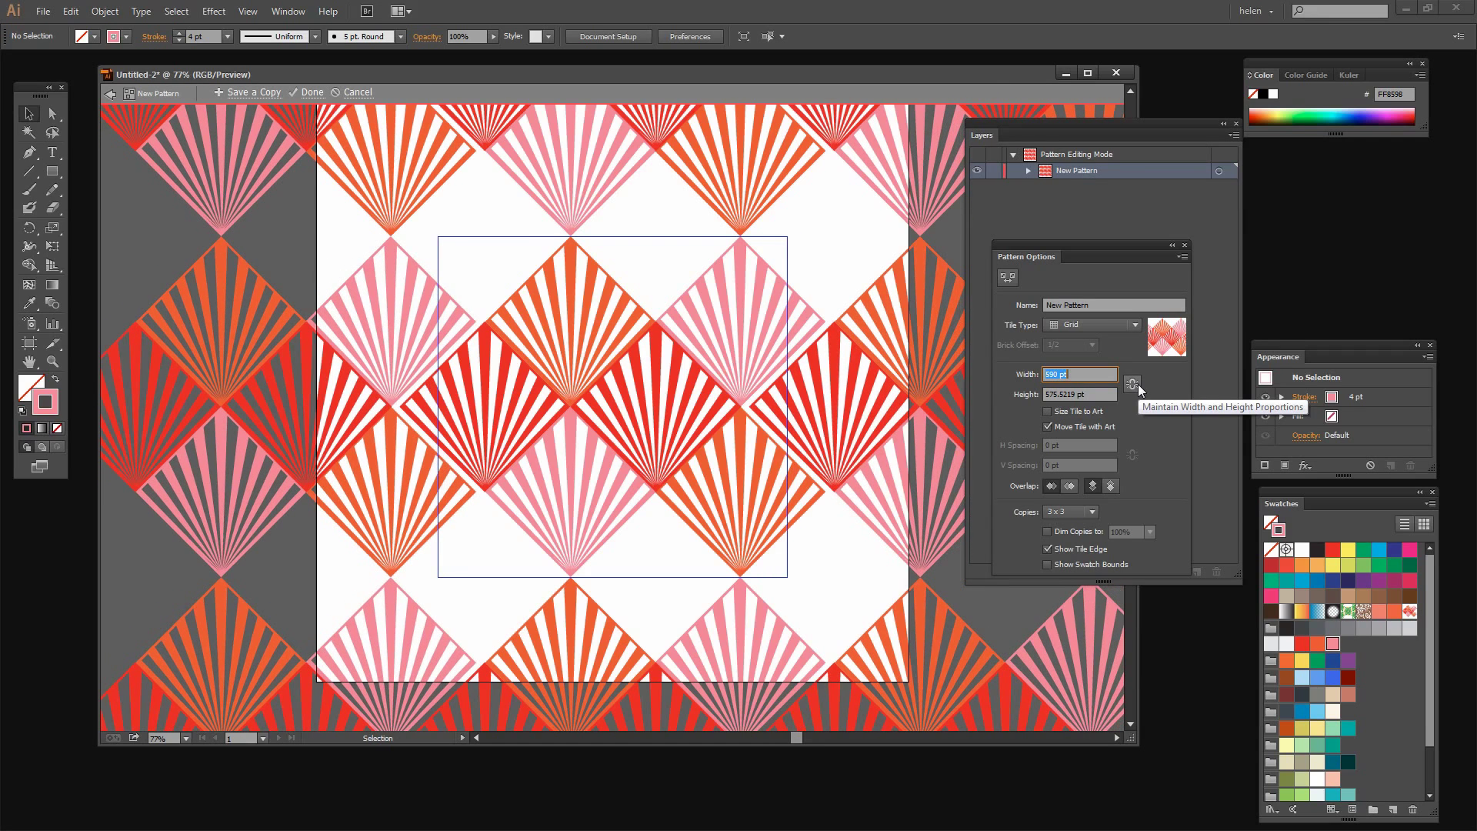
key(shift+Down)
key(Down)
key(Down)
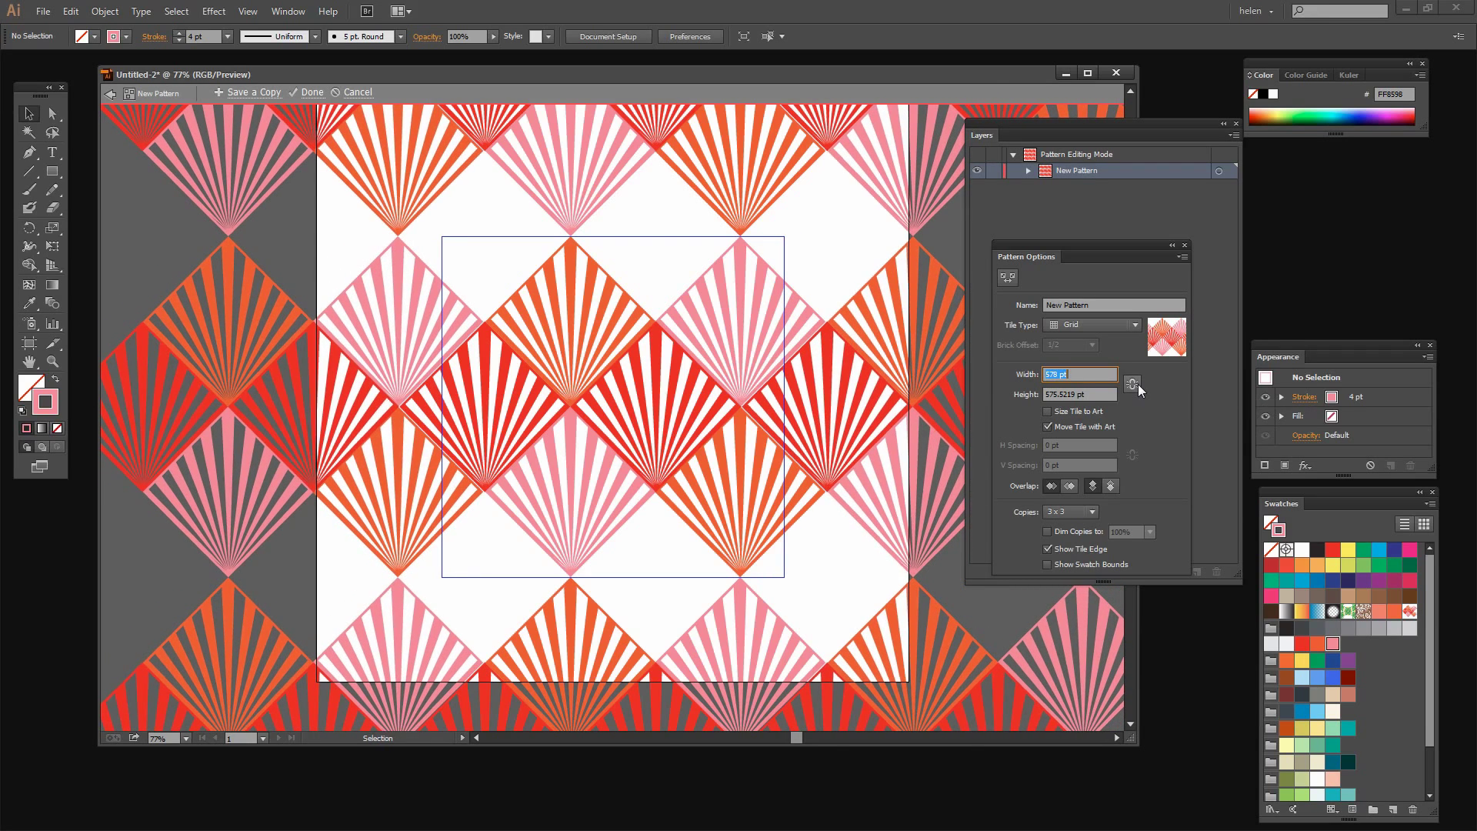
key(Down)
key(Down)
key(Down)
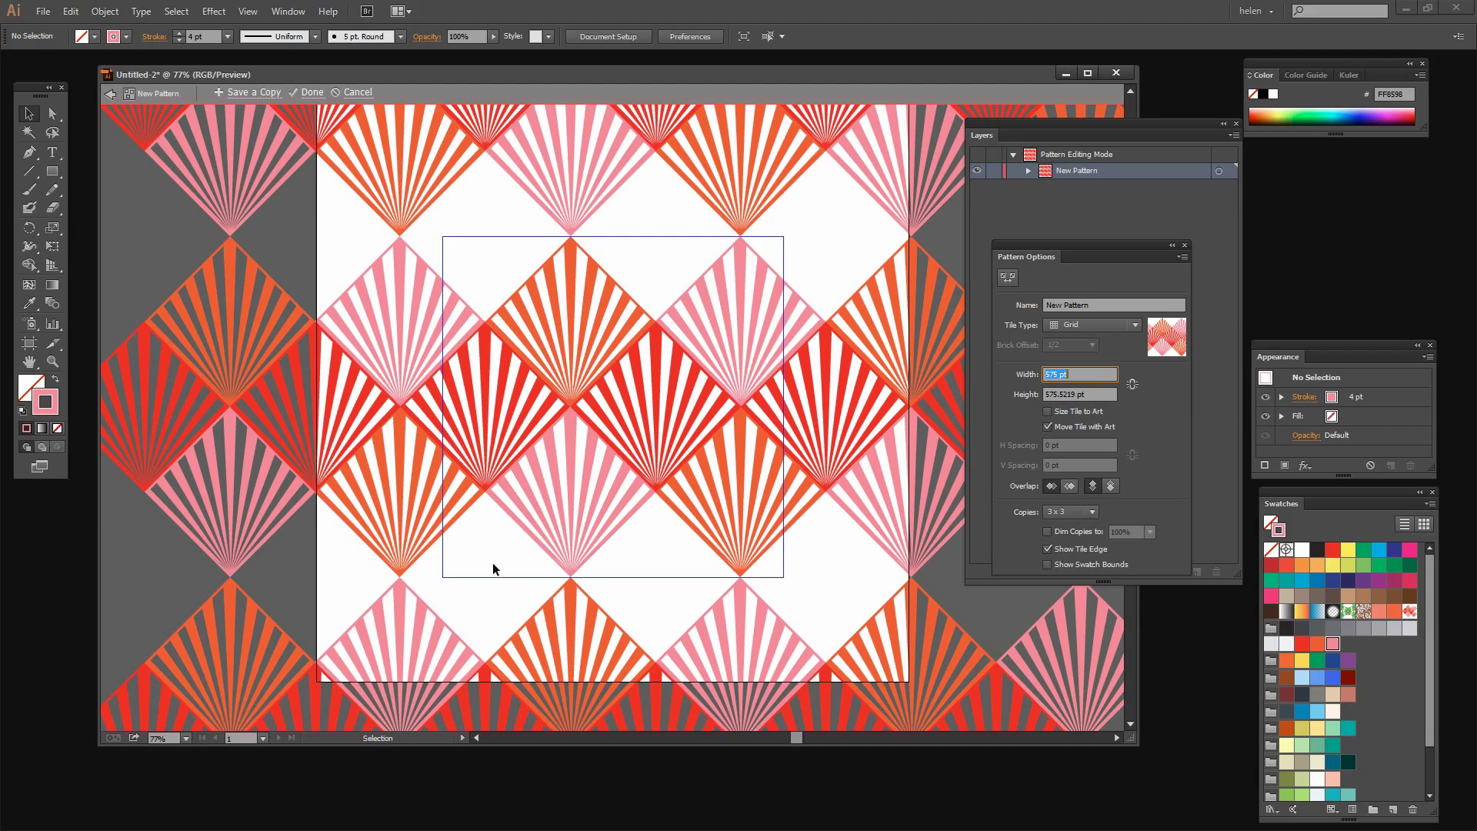
Set the pattern tile type to Brick by Row with a 1/4 brick offset
click(1134, 326)
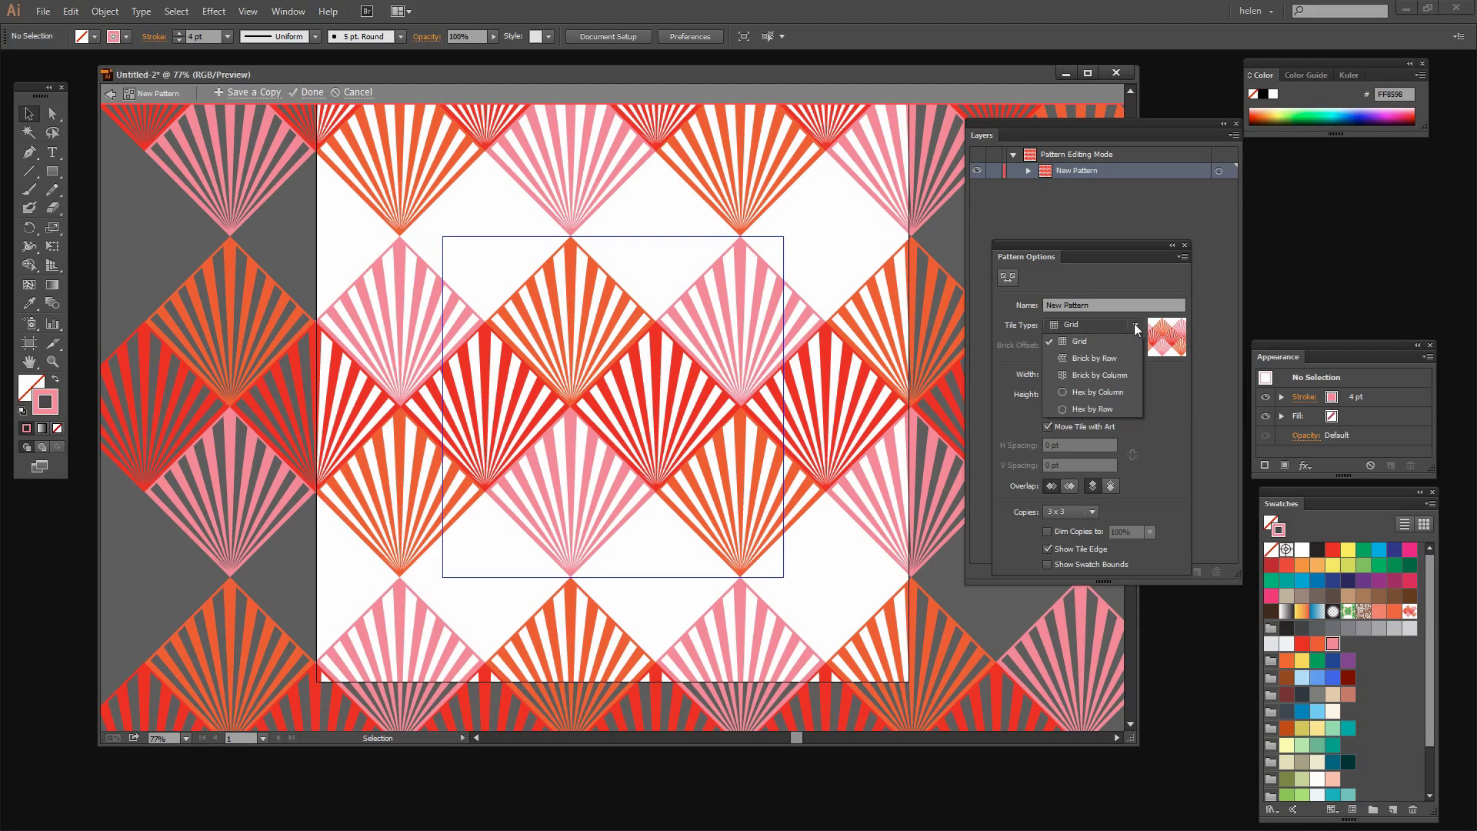
click(1096, 358)
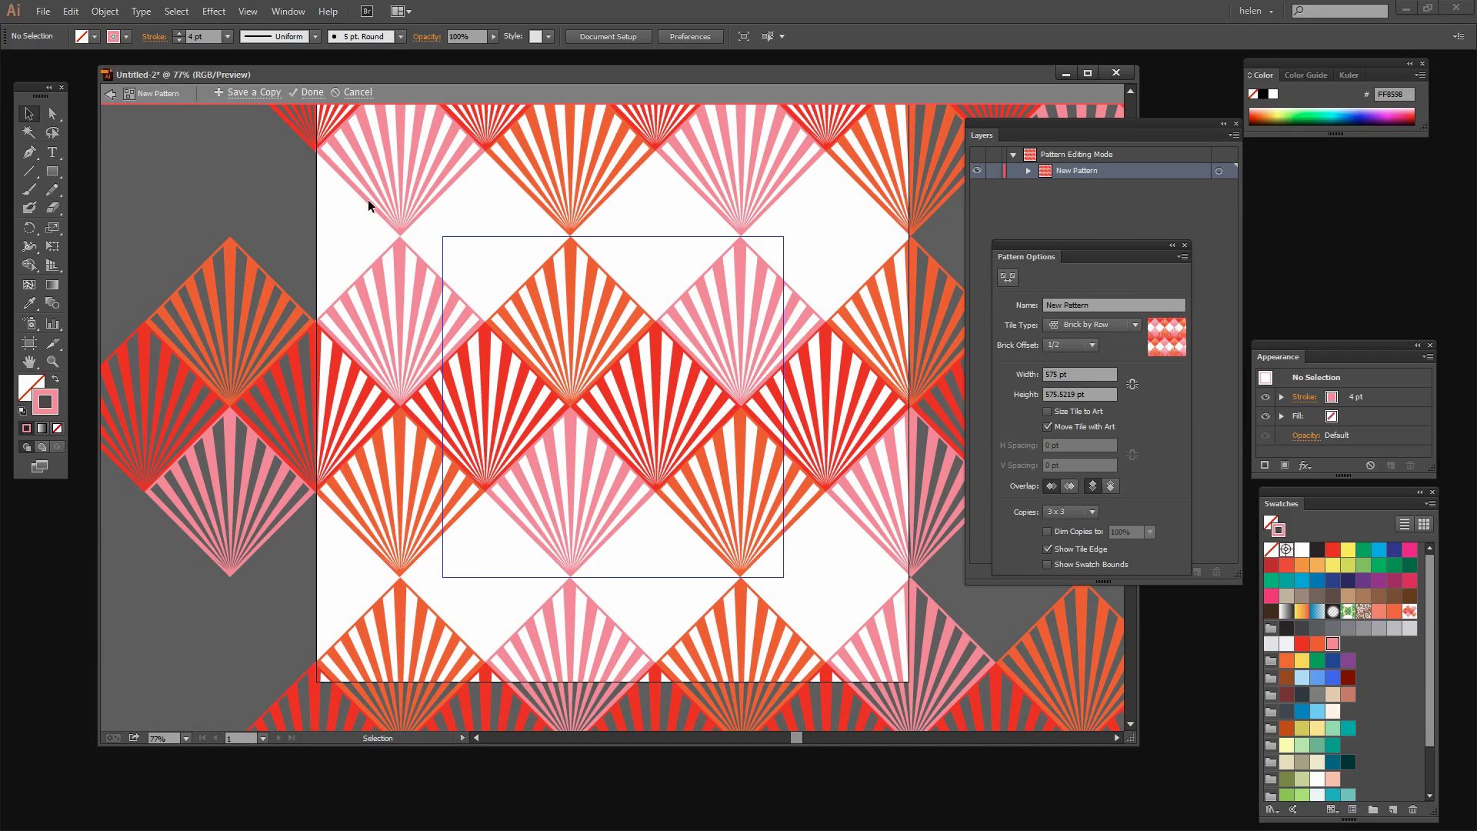
click(1092, 345)
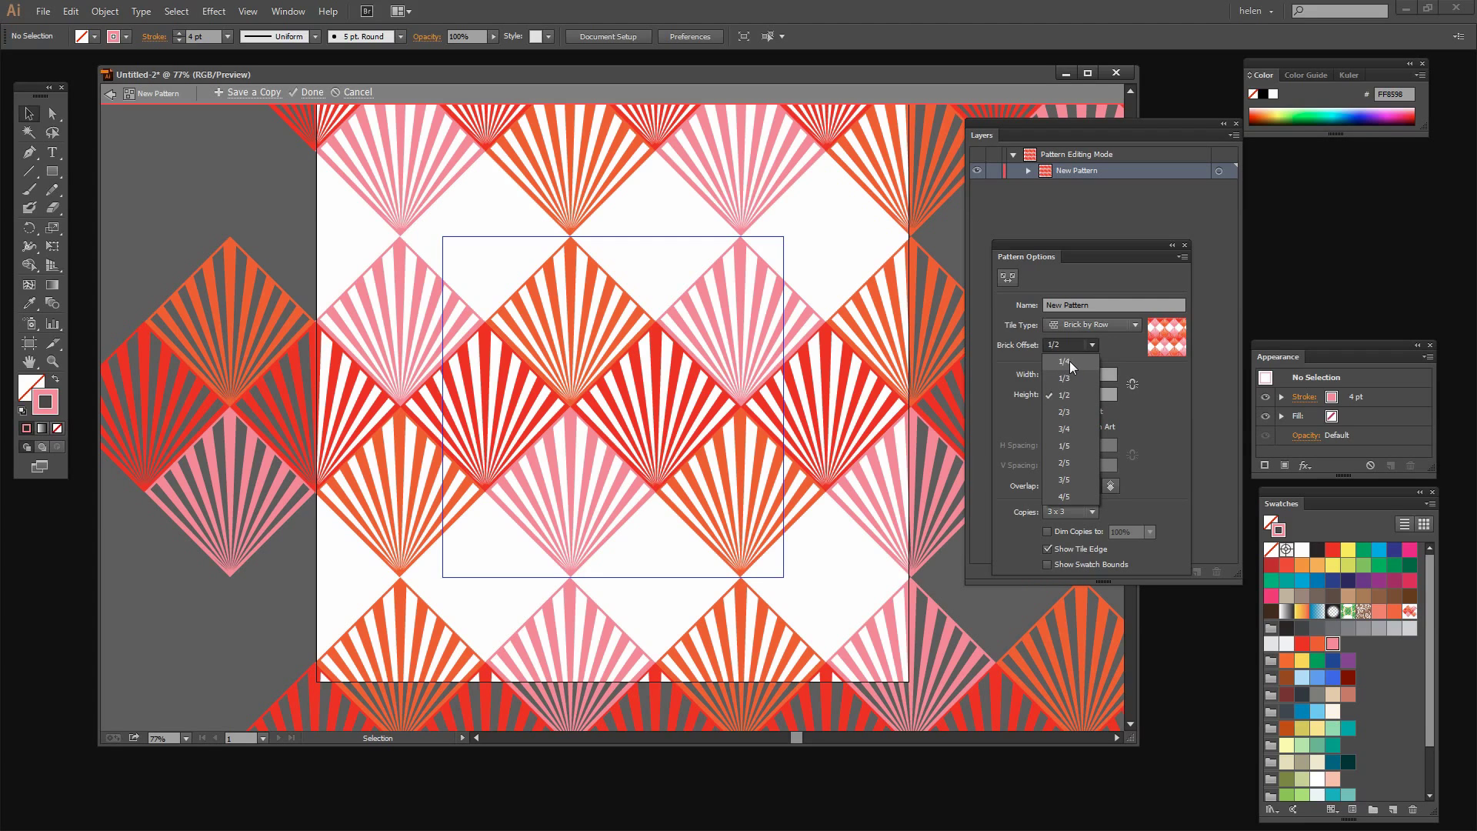
click(1070, 362)
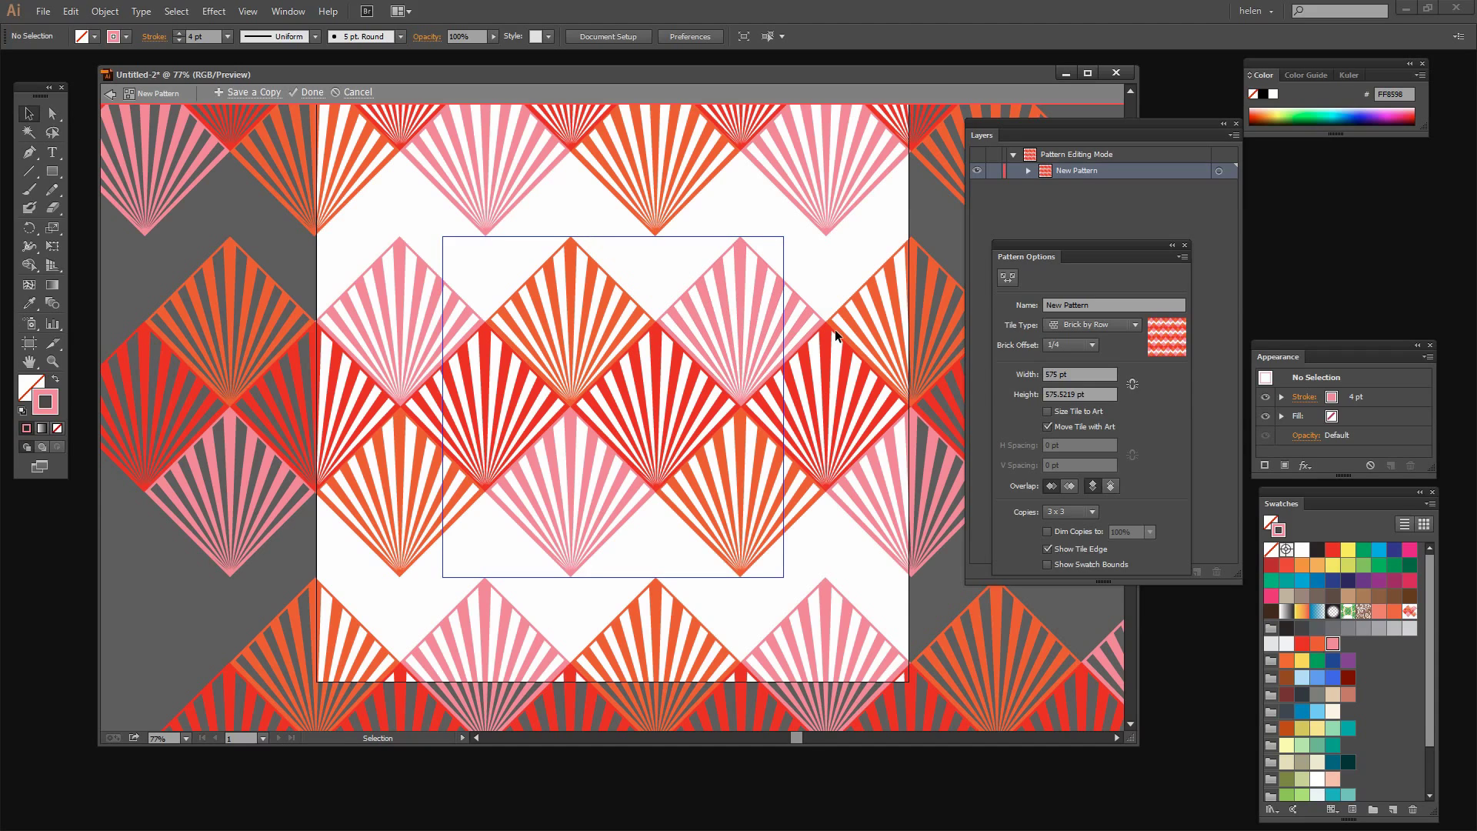
Set the tile height to 430 pt and finish editing the pattern
click(1074, 395)
text(440)
key(Return)
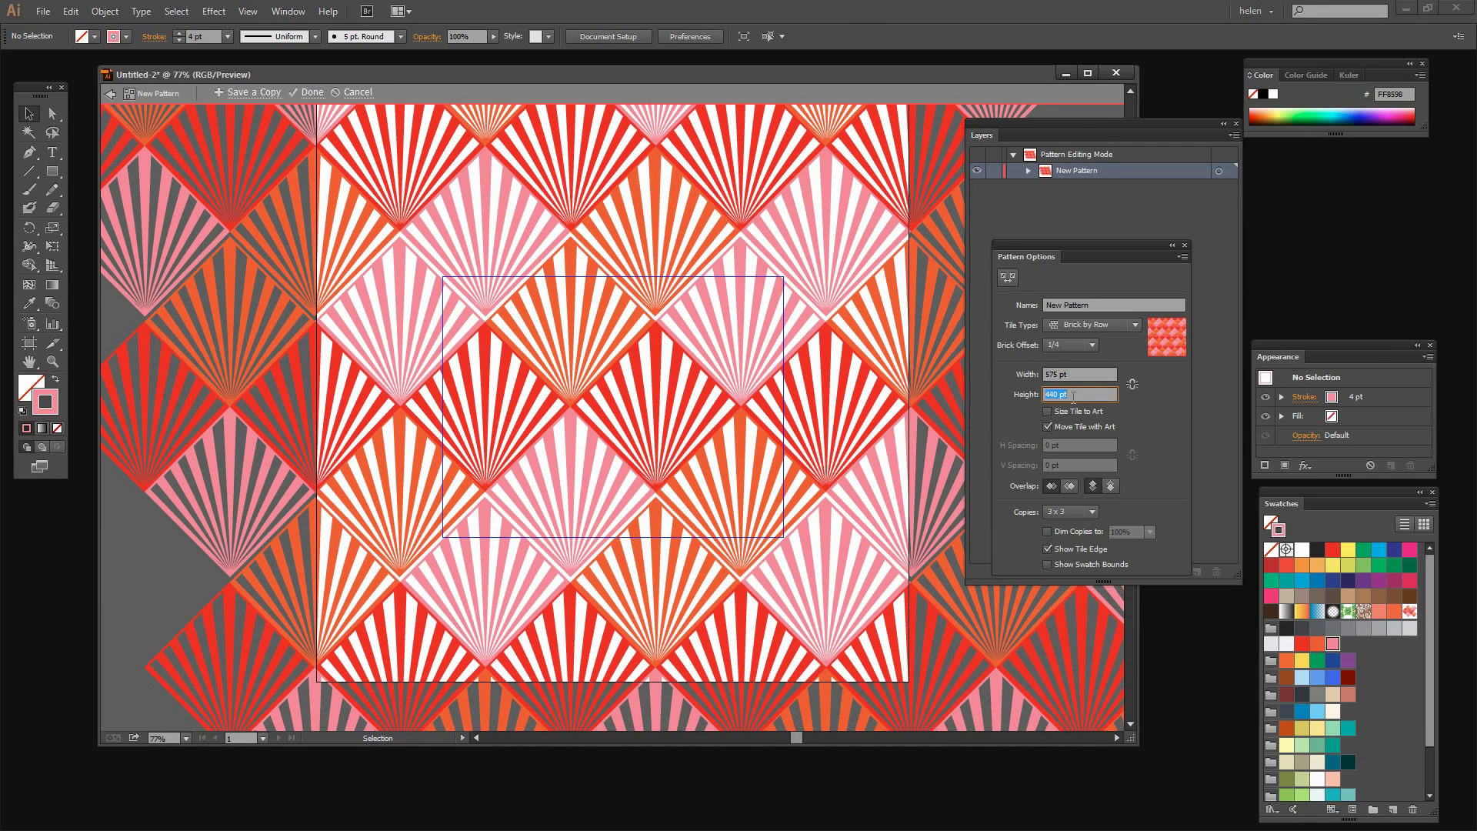
text(432)
key(Return)
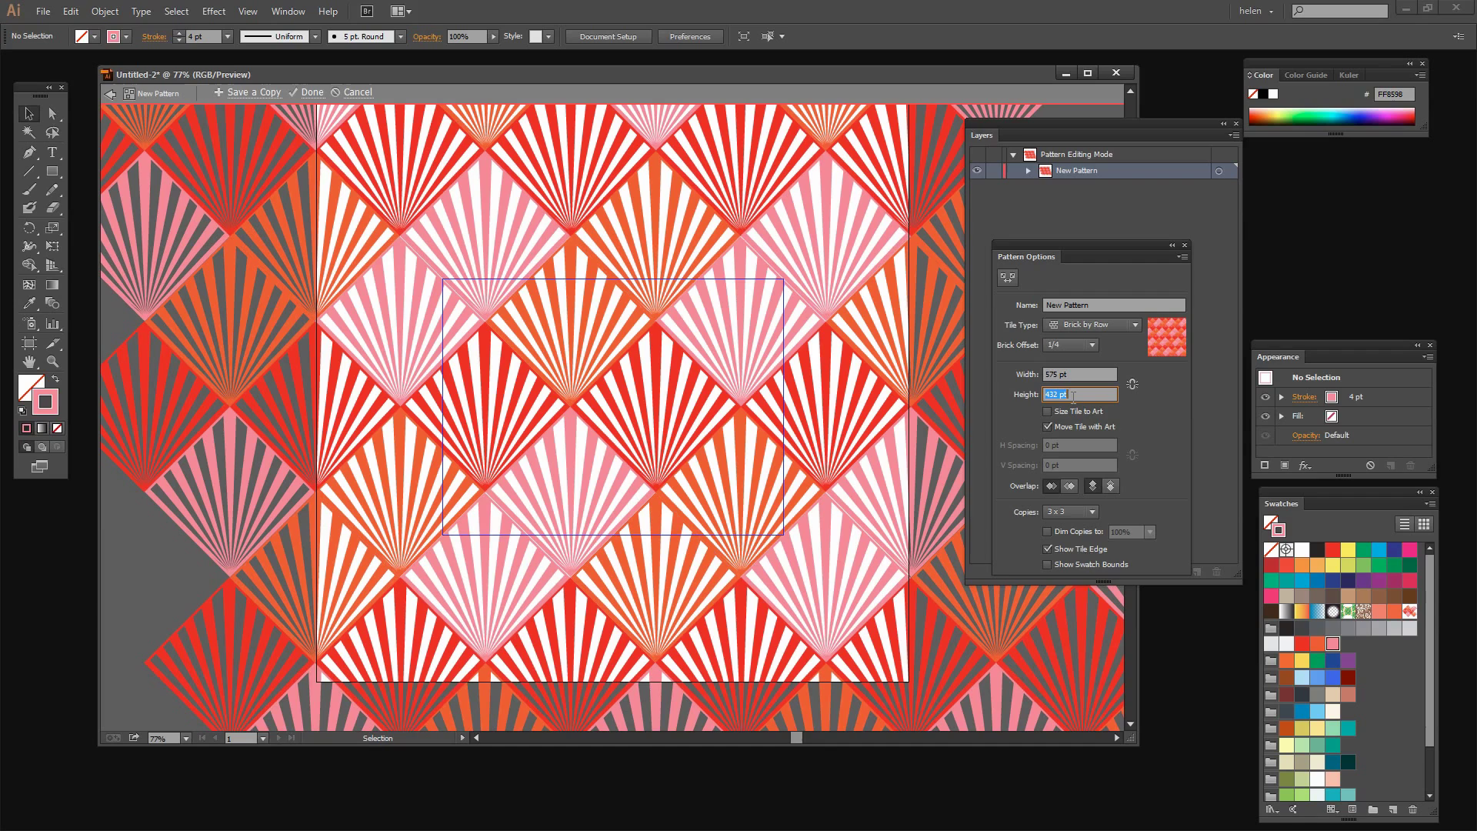
text(430)
key(Return)
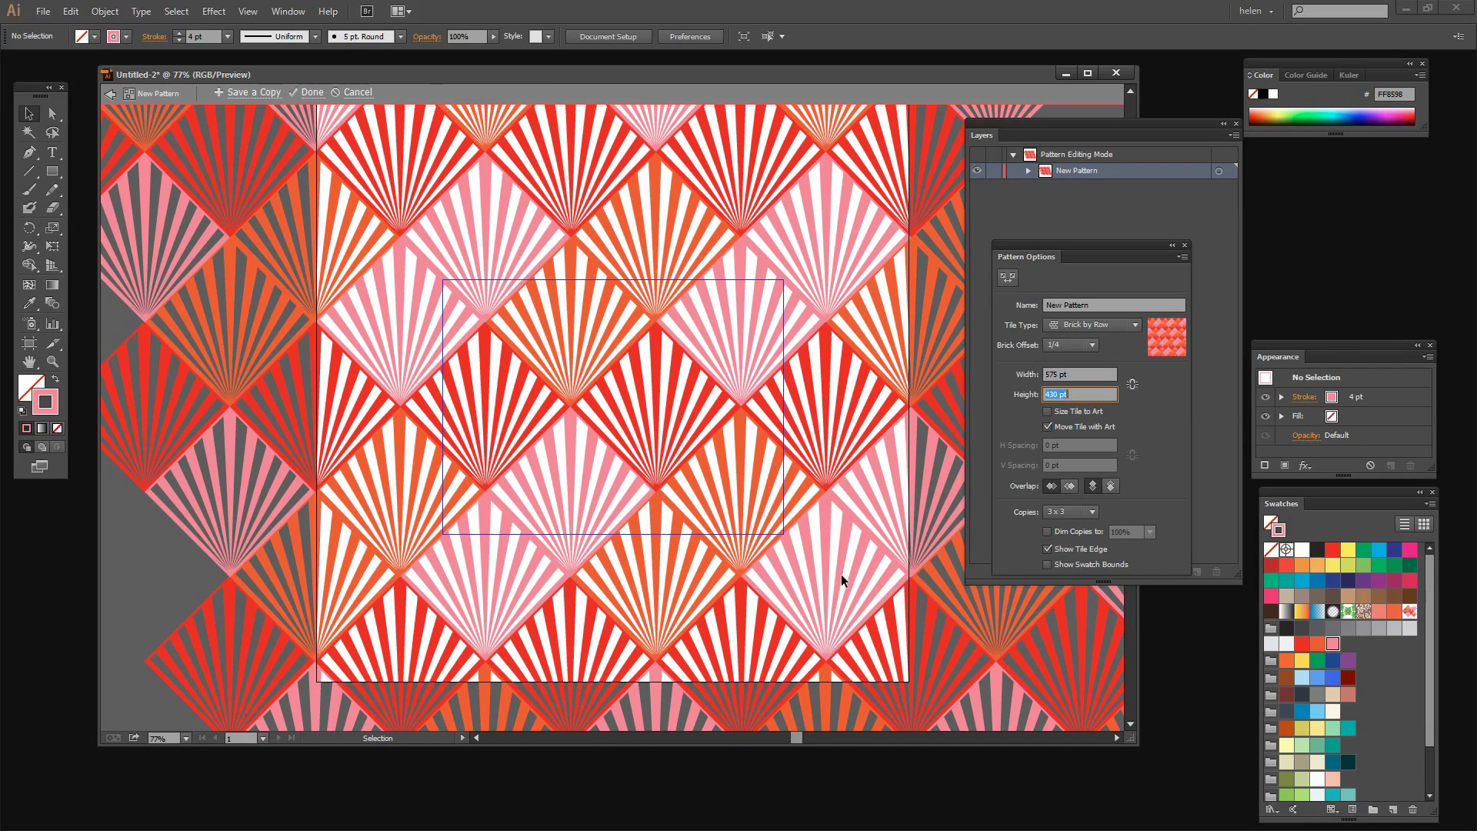
click(304, 93)
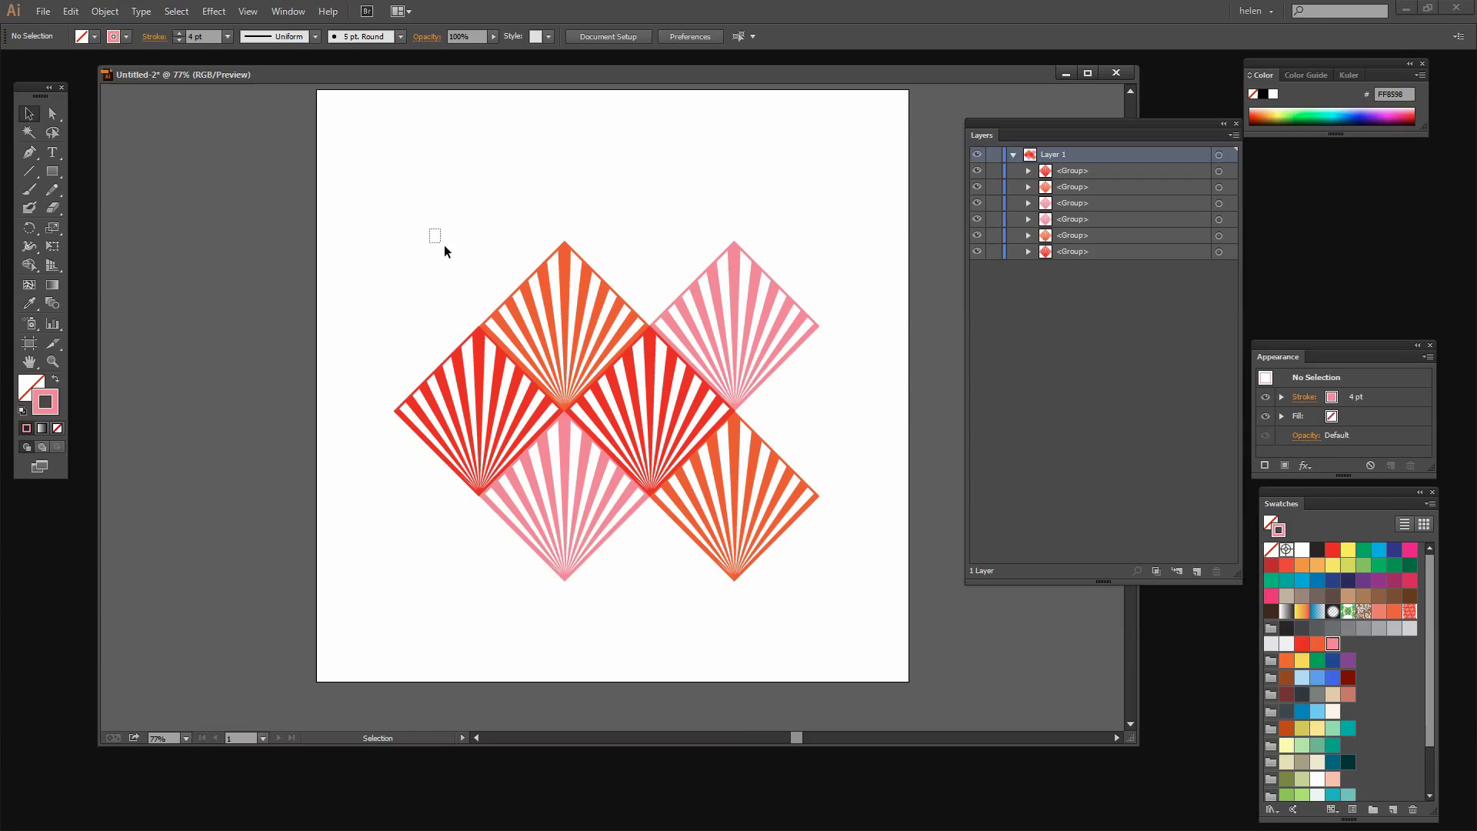
Move the six fan groups off the artboard onto the pasteboard
drag(445, 244, 845, 598)
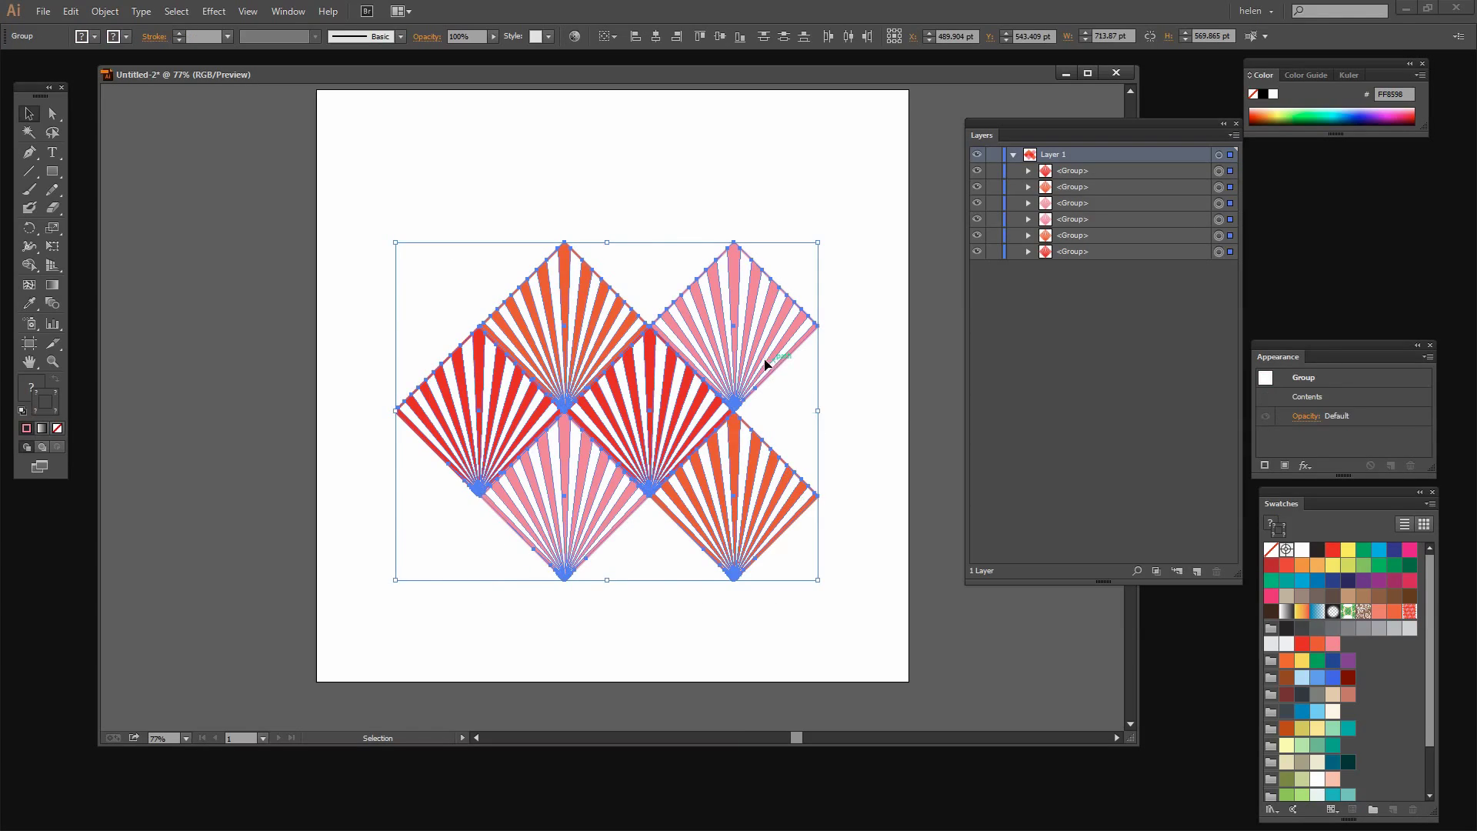
drag(766, 363, 243, 380)
click(331, 109)
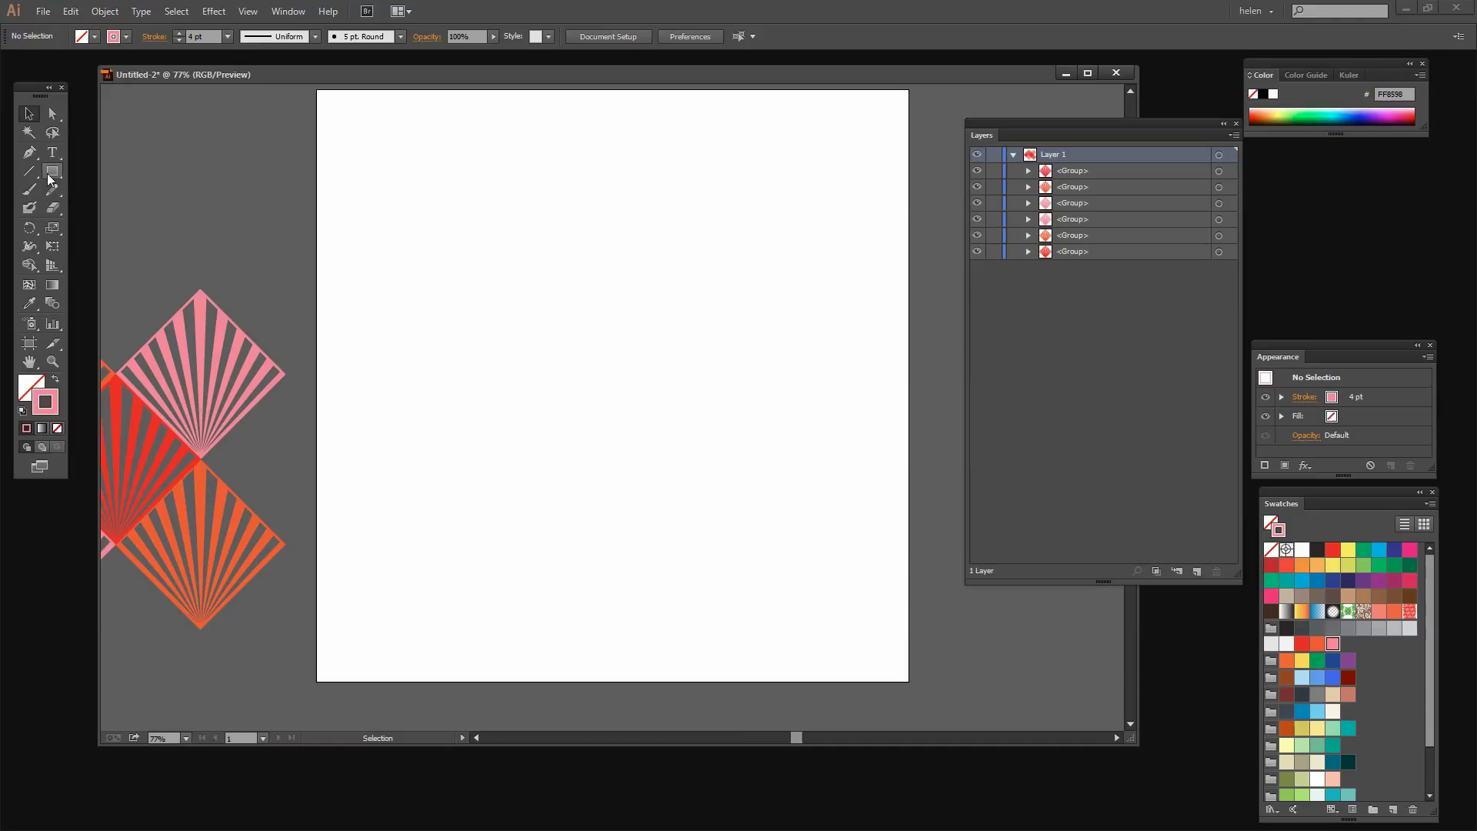
Run the rectangle-artboard-size script to add a 1000 × 1000 pt artboard rectangle and select it
click(43, 11)
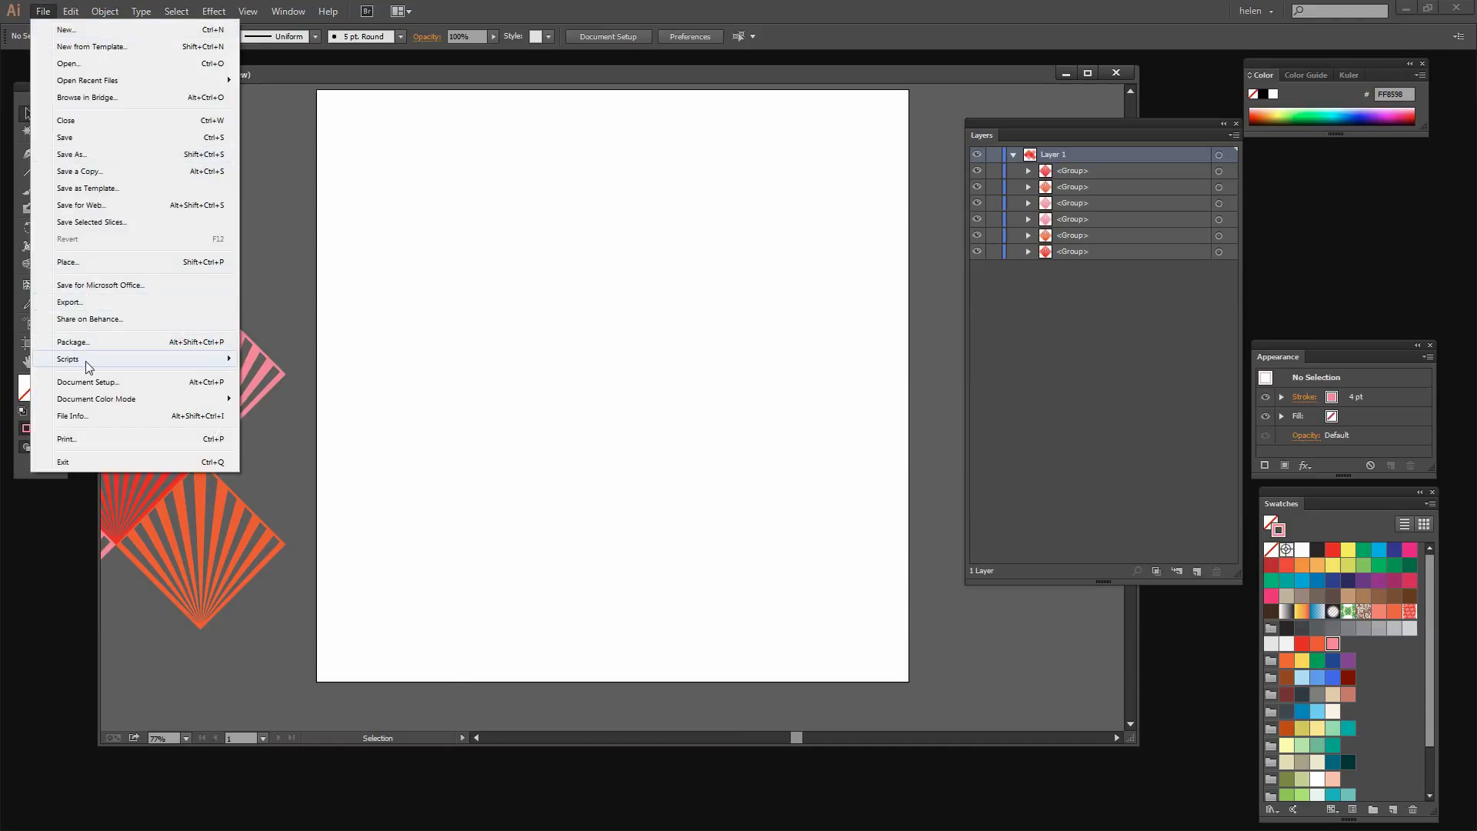
mouse_move(69, 359)
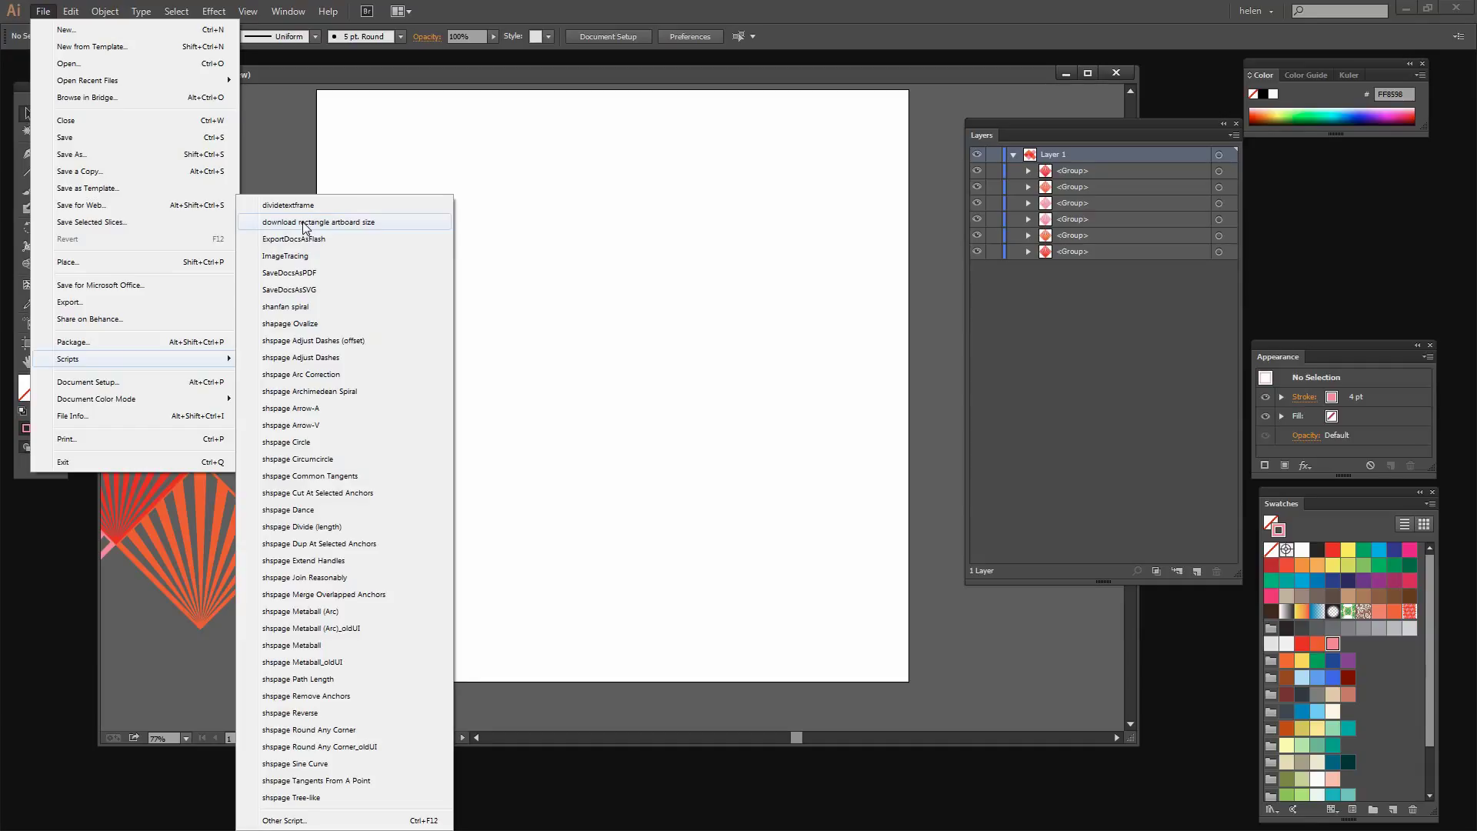
click(305, 223)
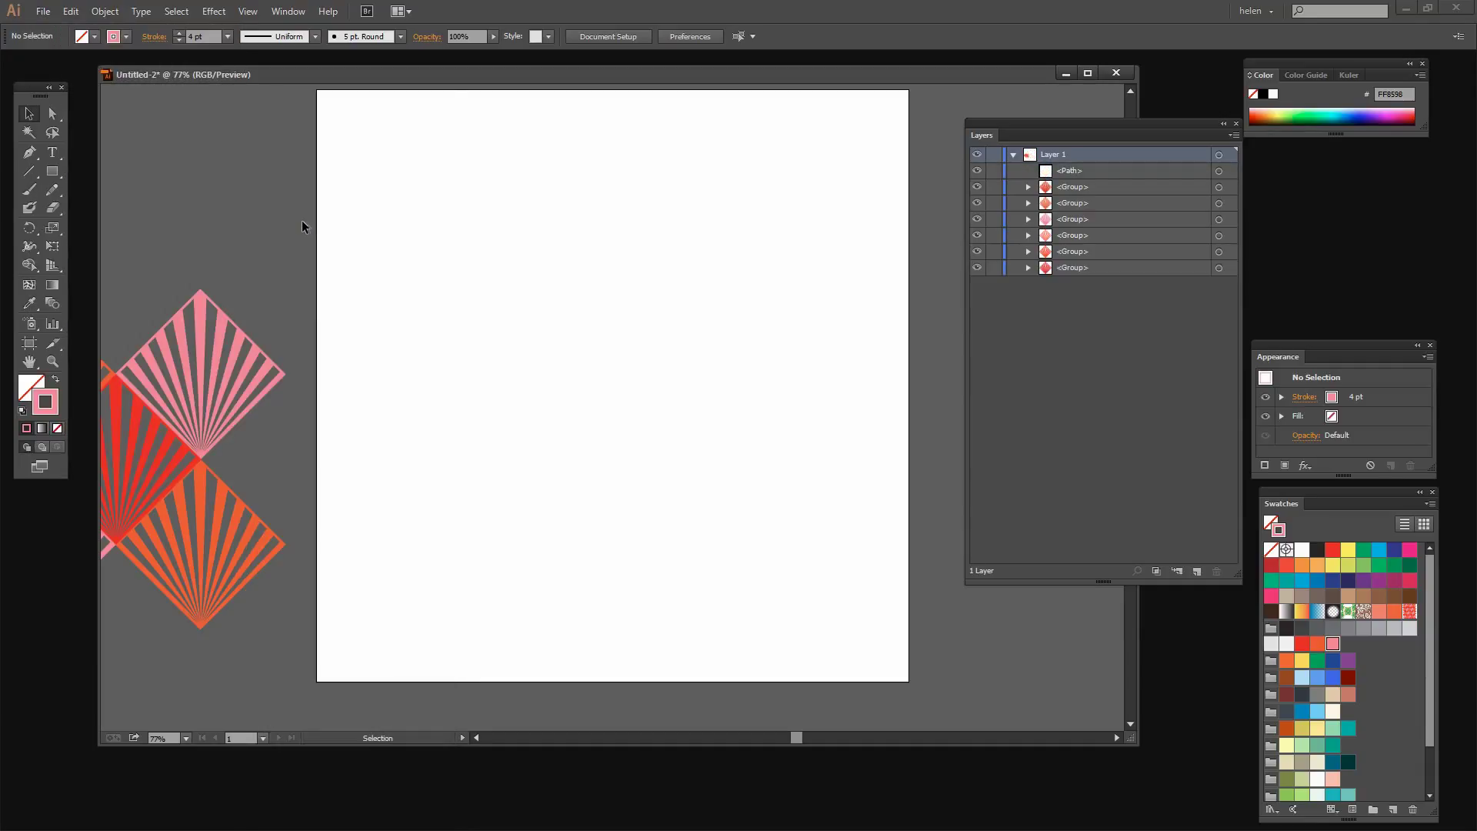
click(1219, 171)
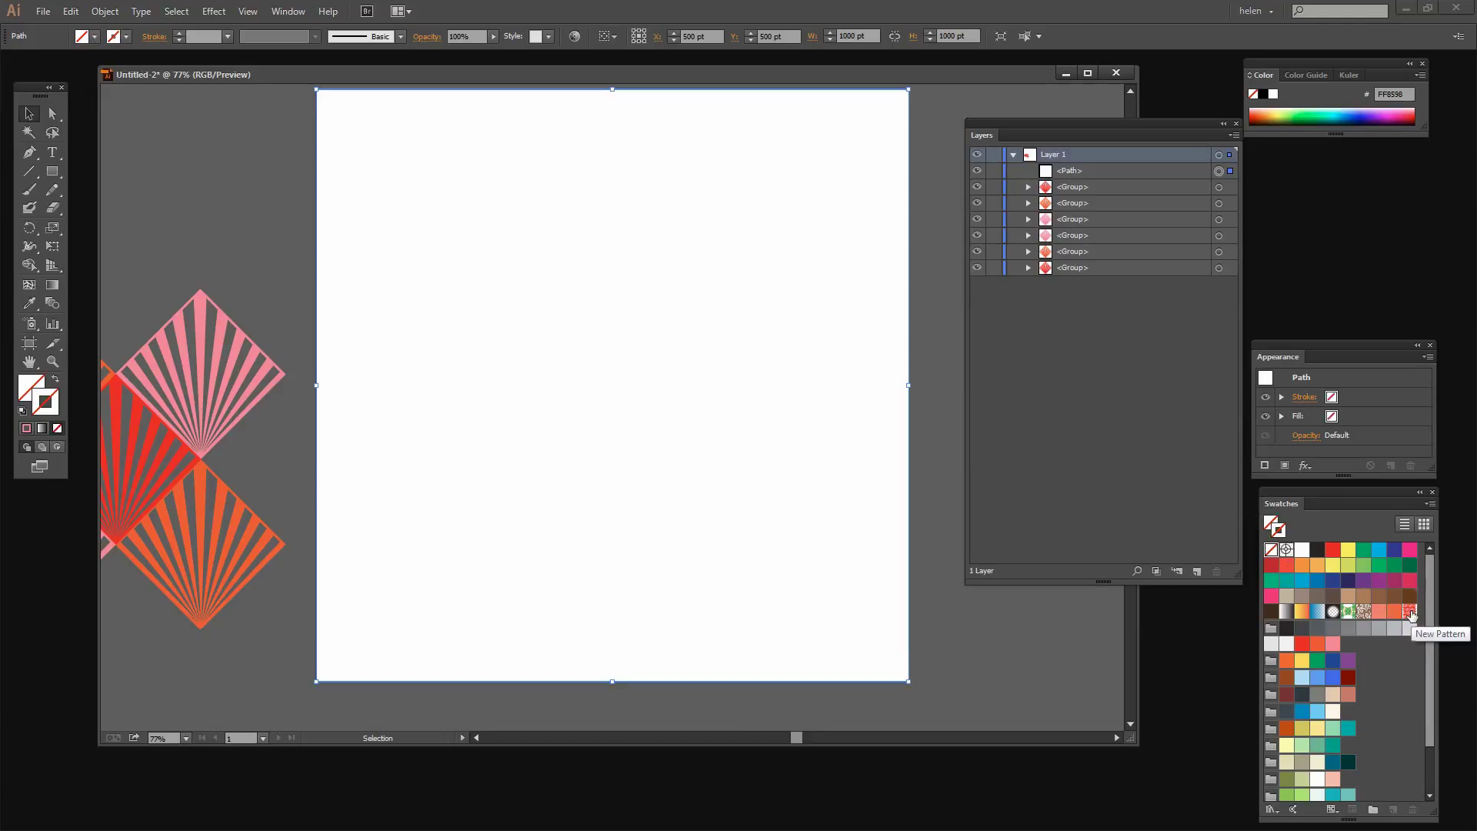
Apply the New Pattern swatch to the rectangle as its fill, with no stroke
click(1410, 612)
click(1410, 613)
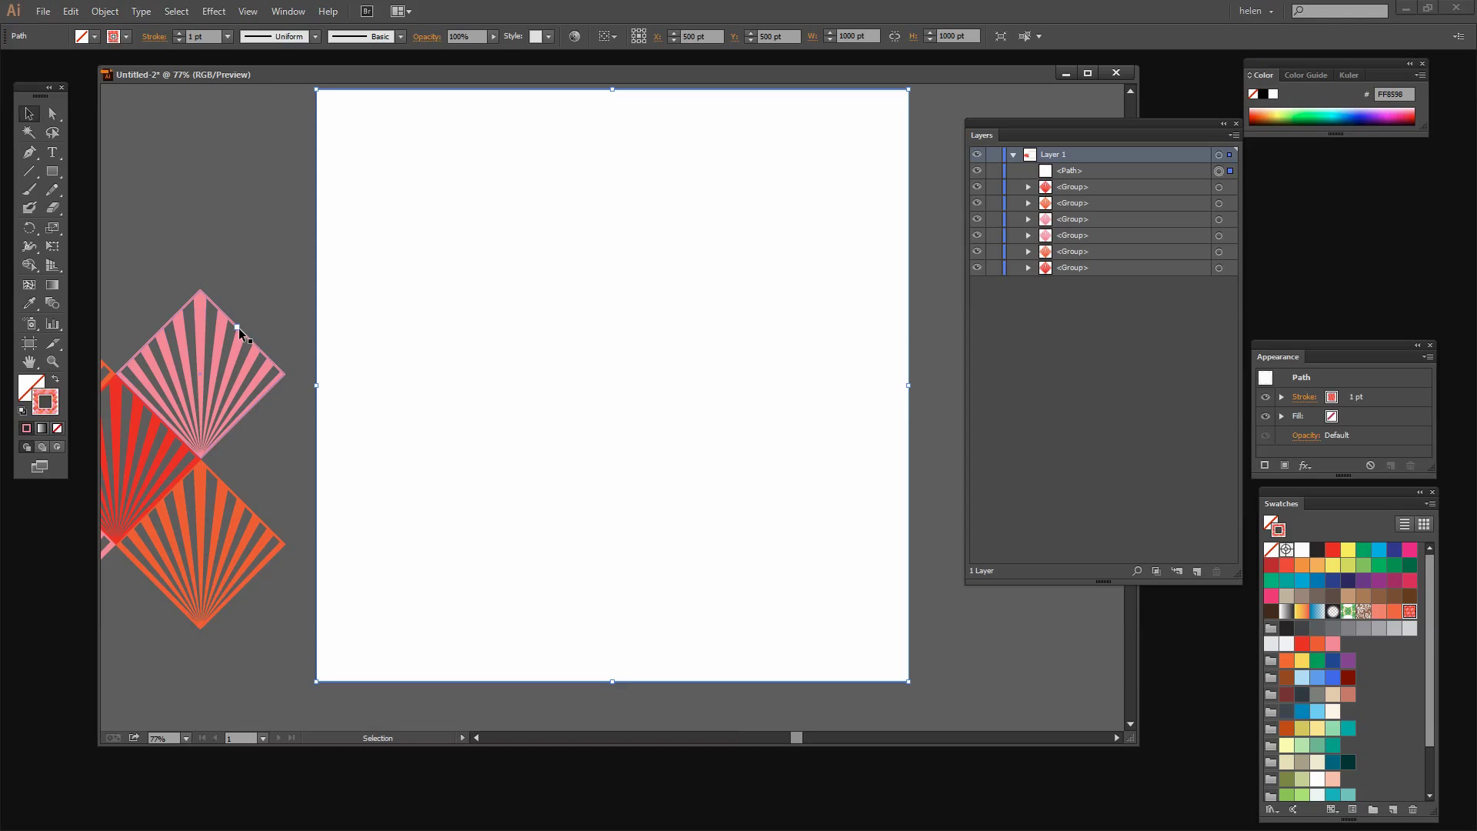
click(54, 381)
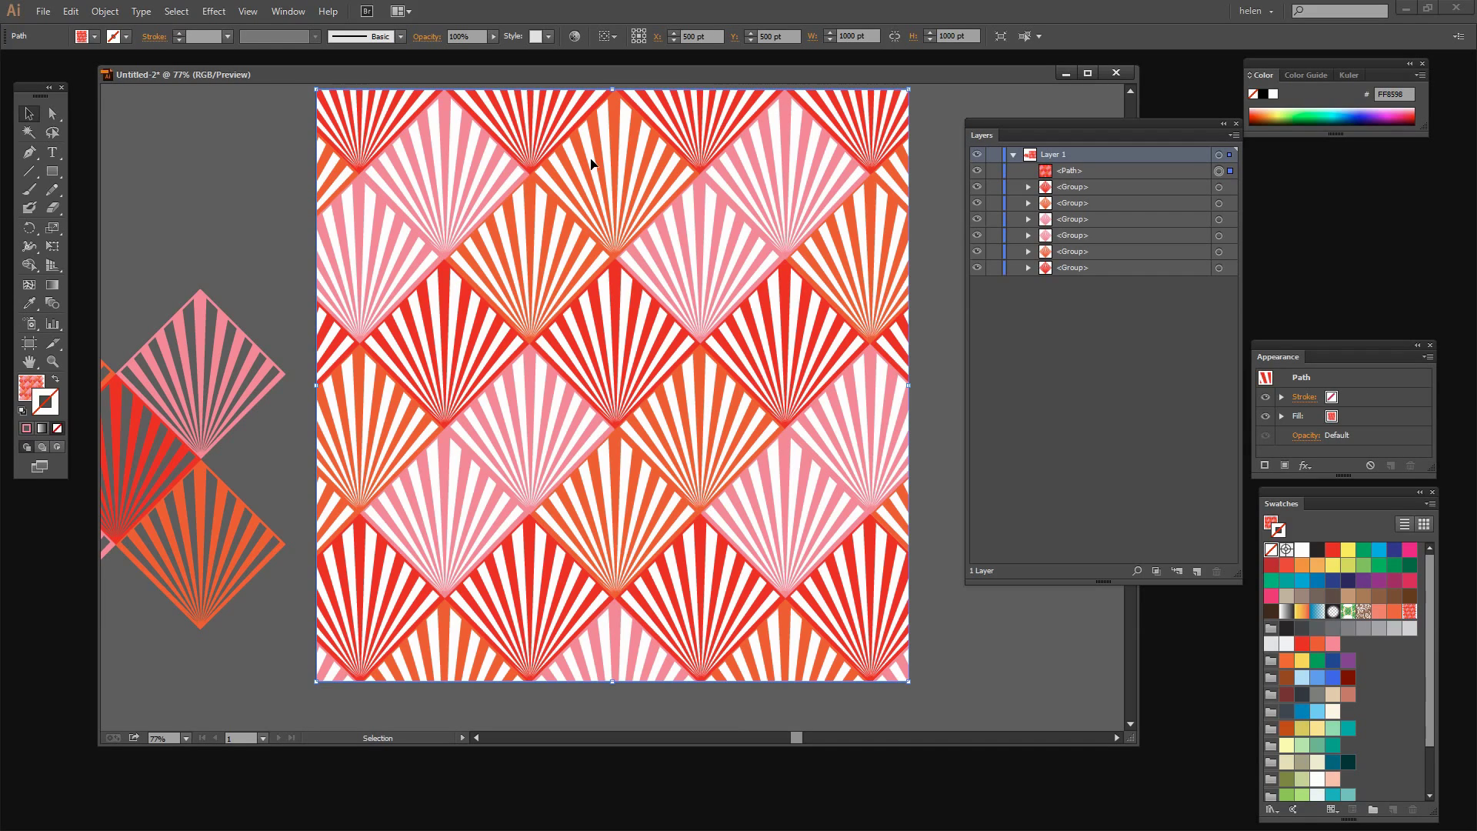
Scale only the pattern fill to 36% uniform, with Transform Objects unchecked
click(100, 11)
mouse_move(154, 29)
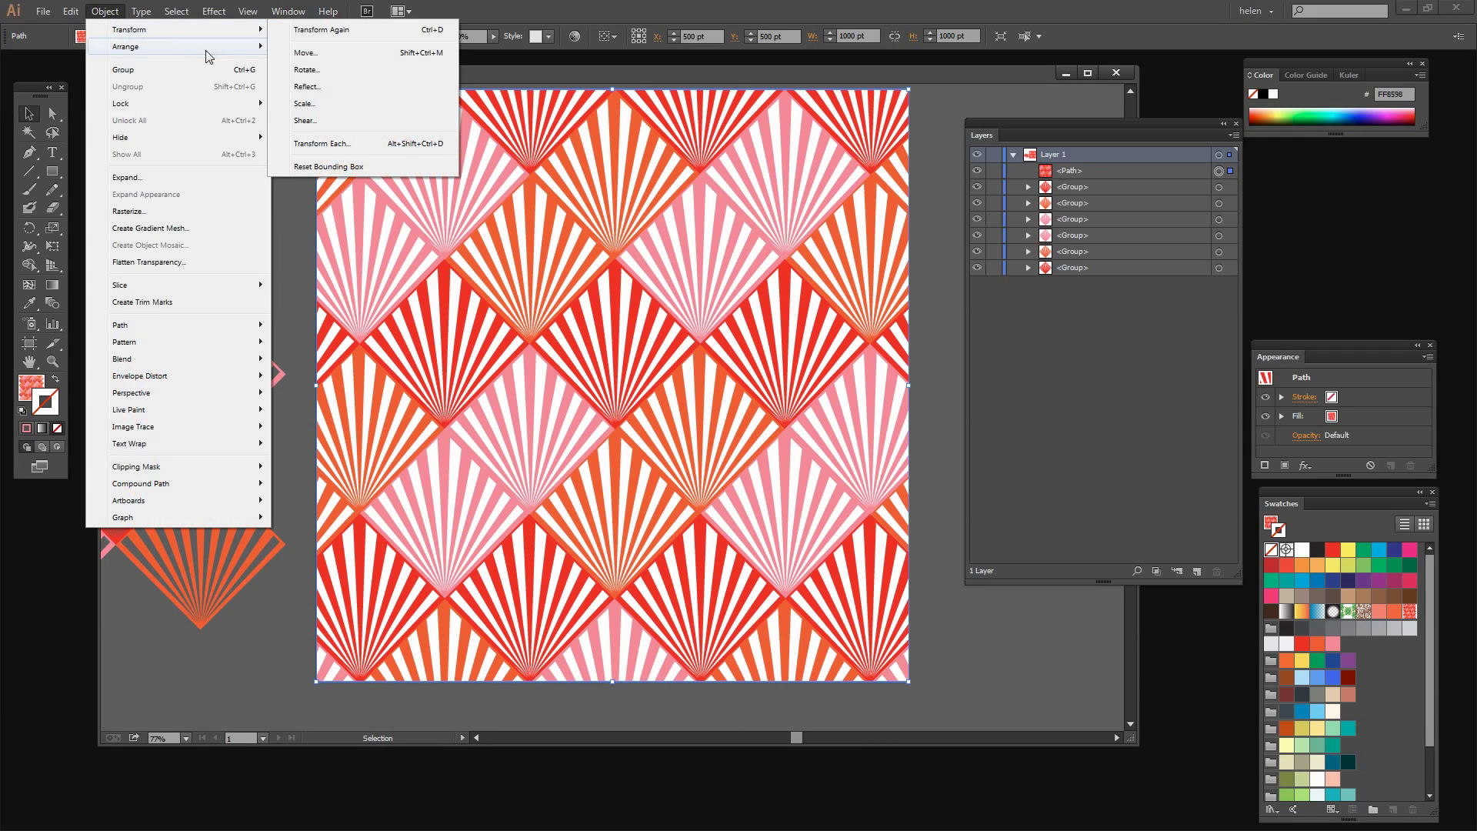
click(301, 104)
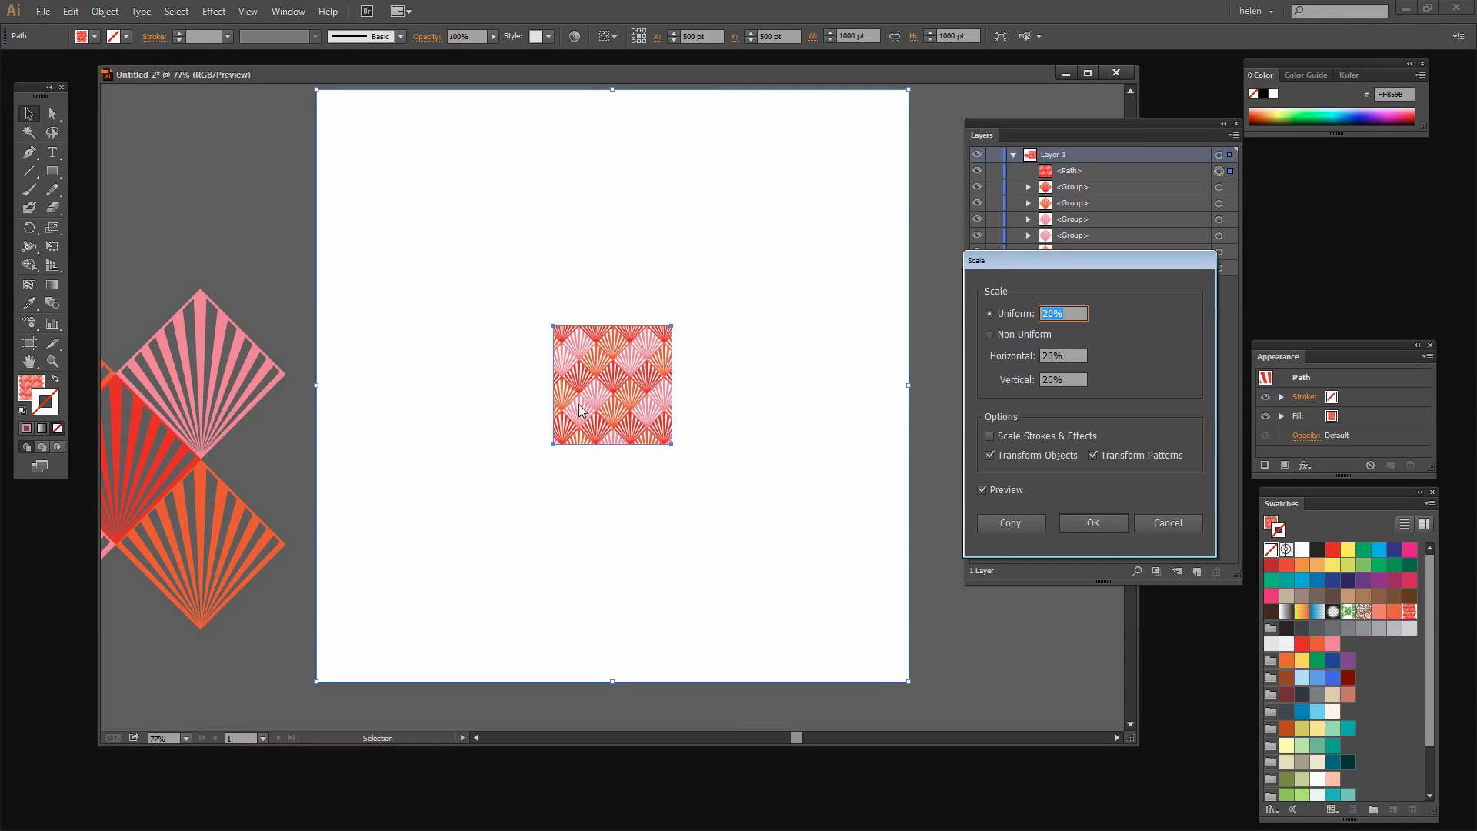
click(989, 454)
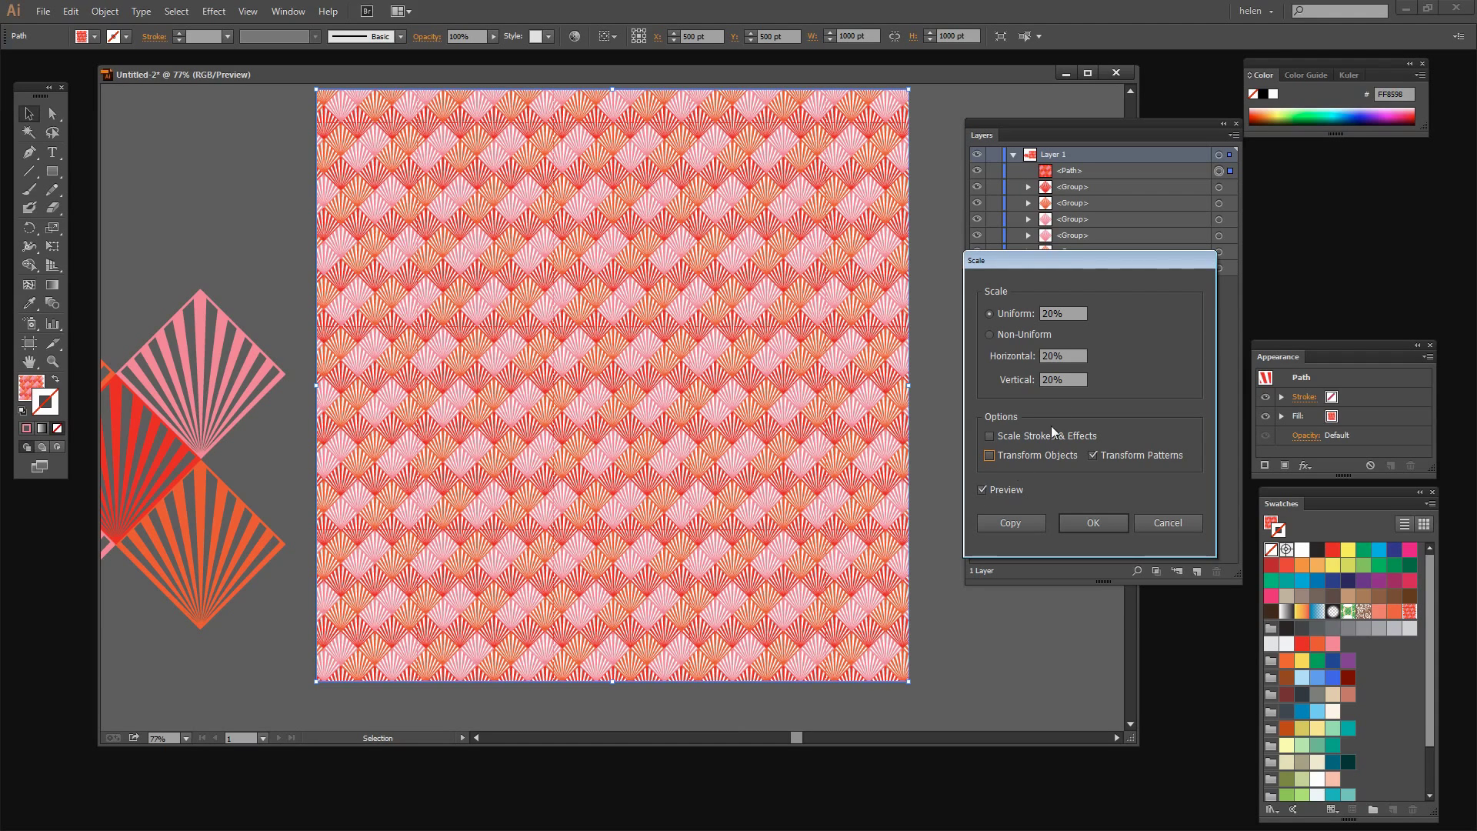
click(1054, 313)
key(Up)
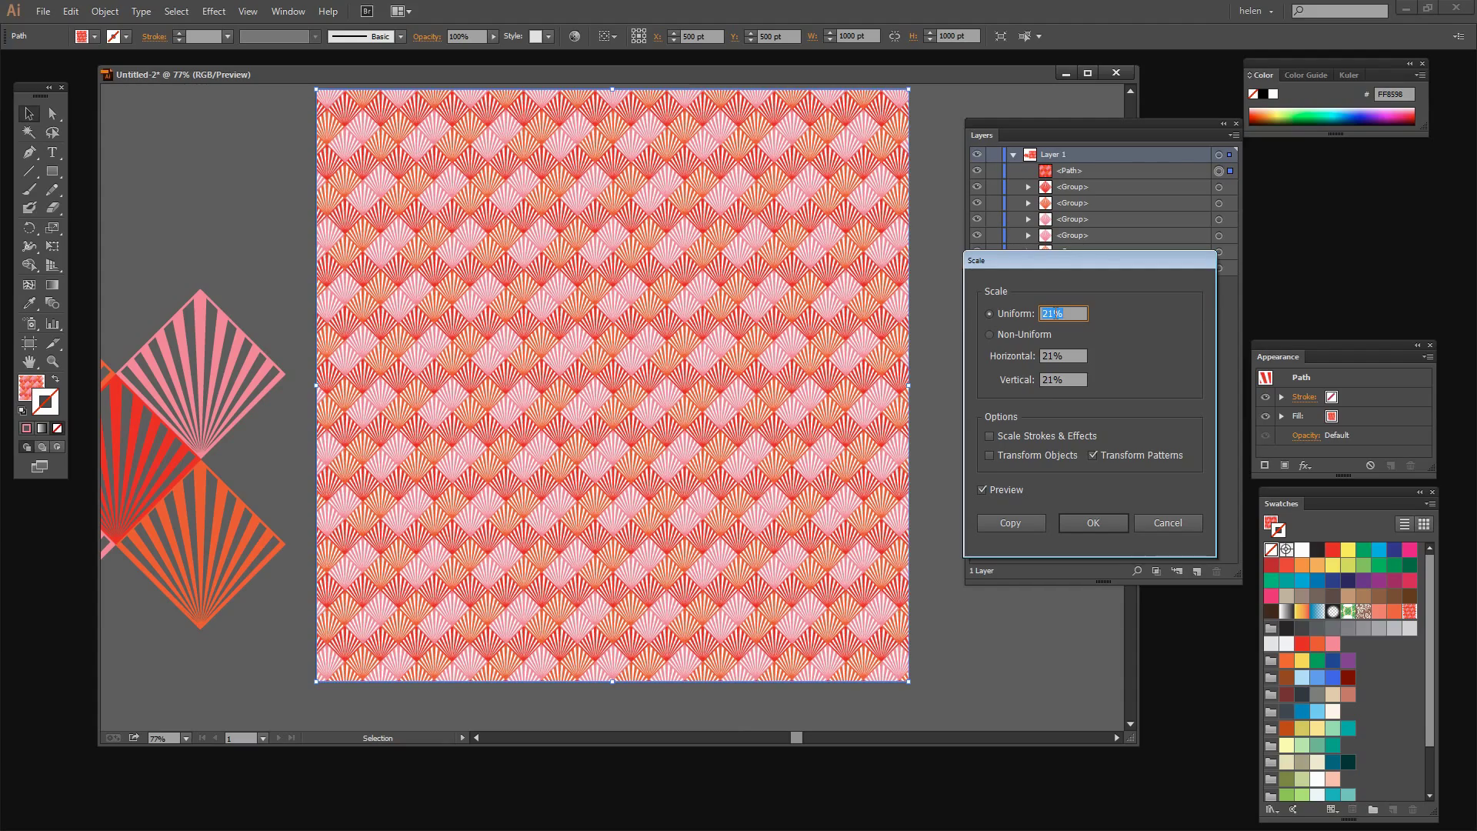
key(shift+Up)
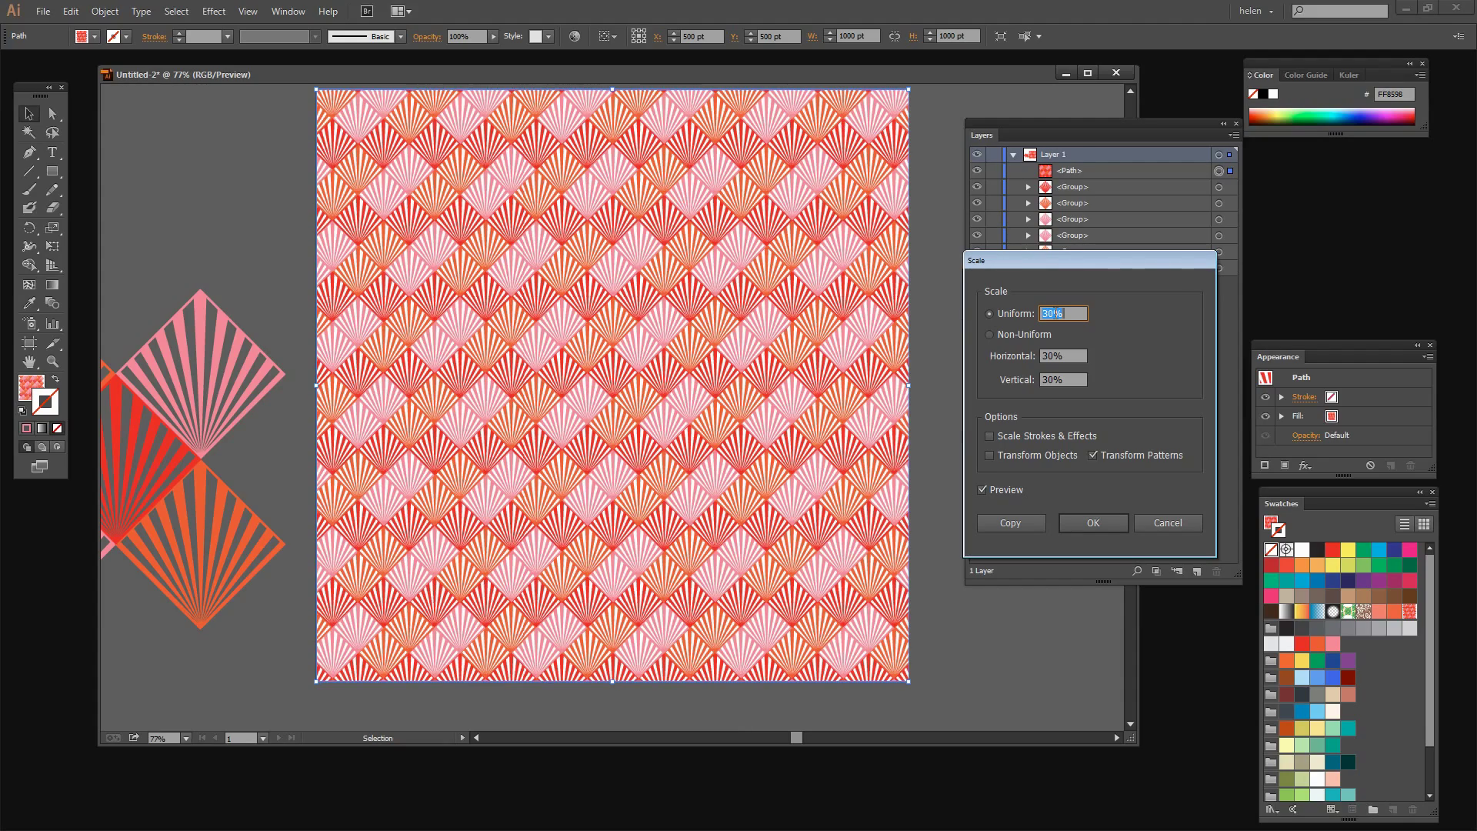
key(Up)
key(Up)
key(Up)
key(Up)
key(Up)
key(Up)
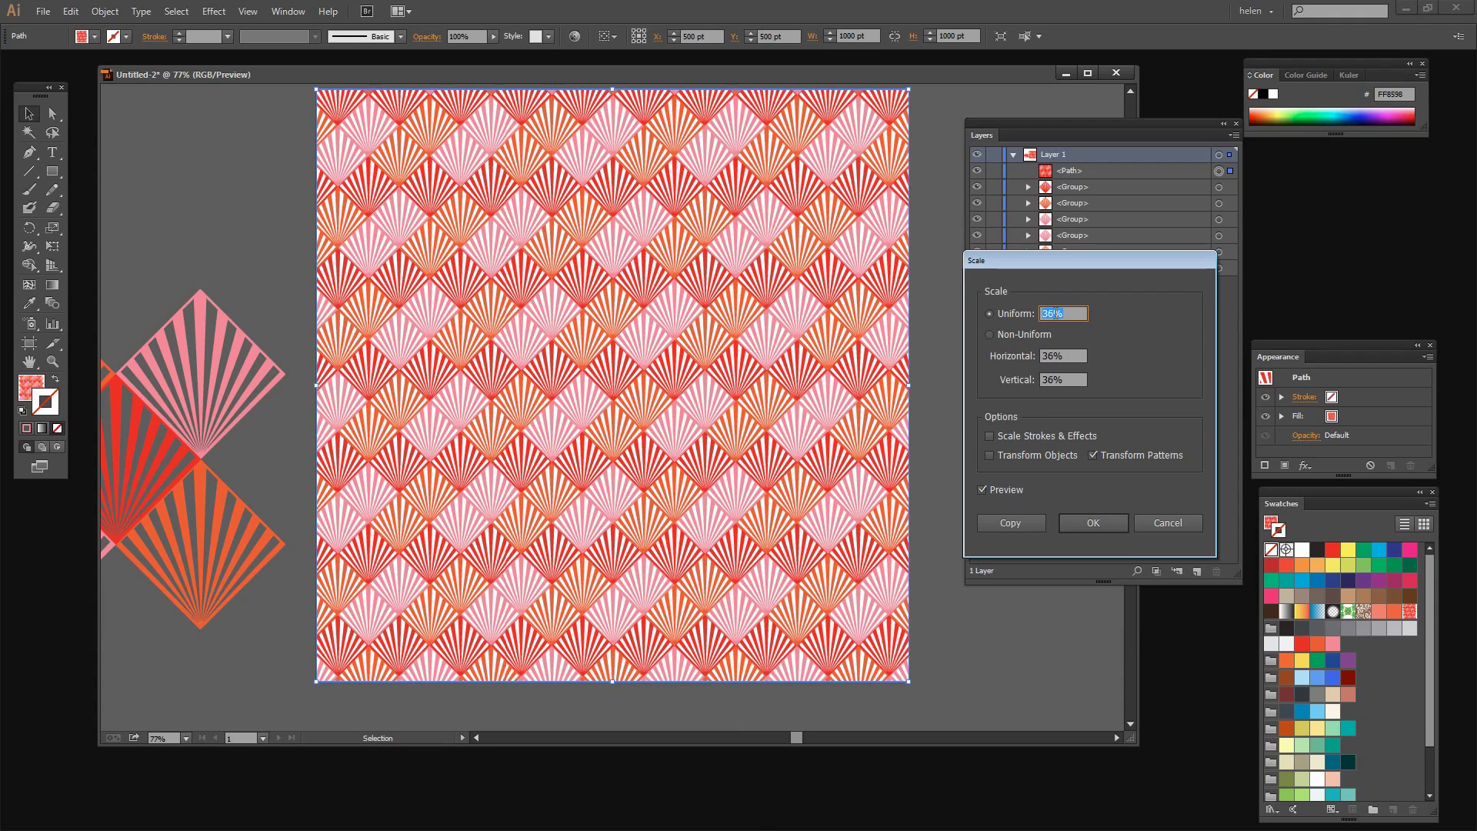
click(1088, 520)
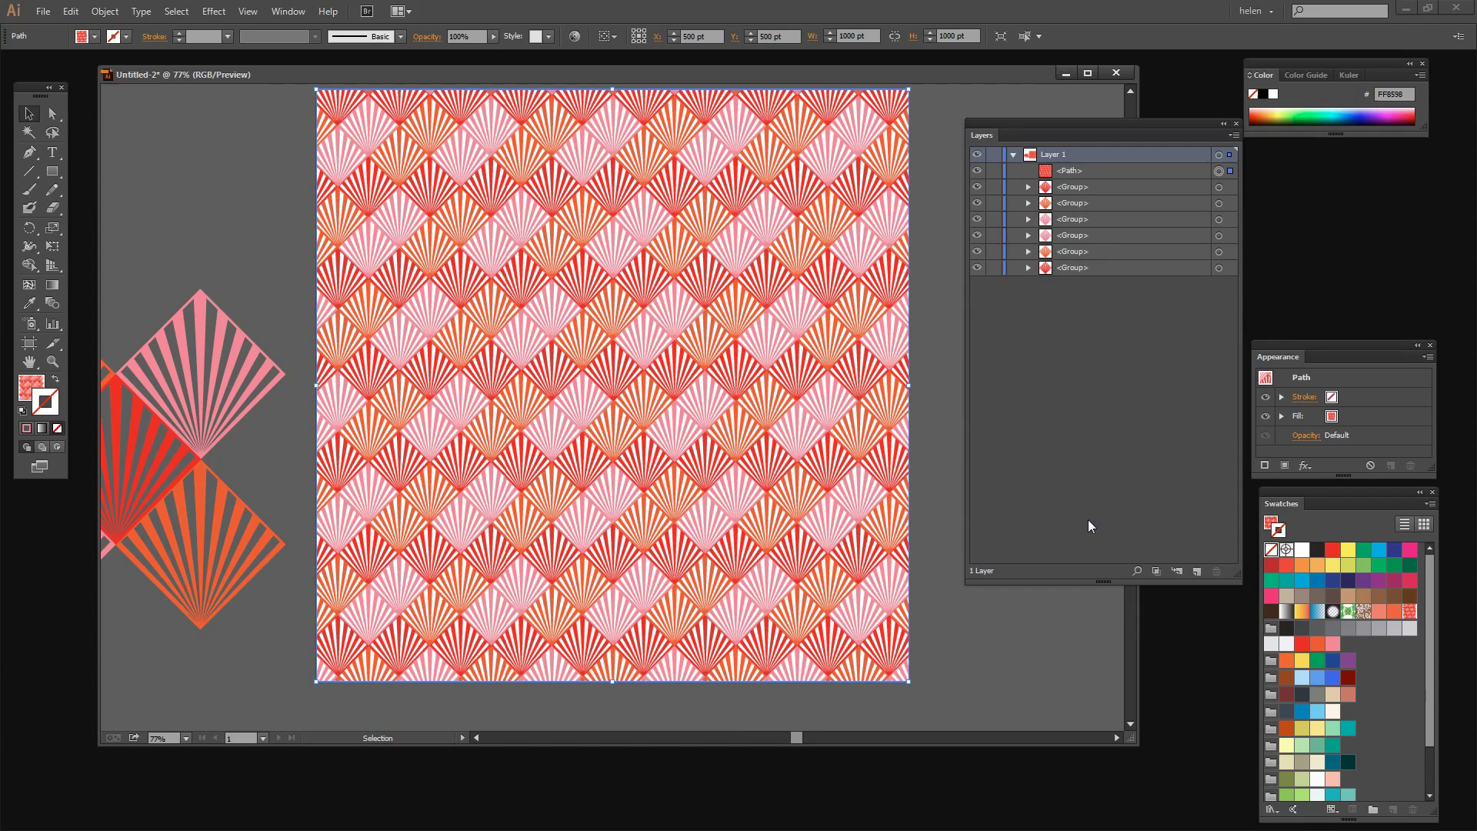